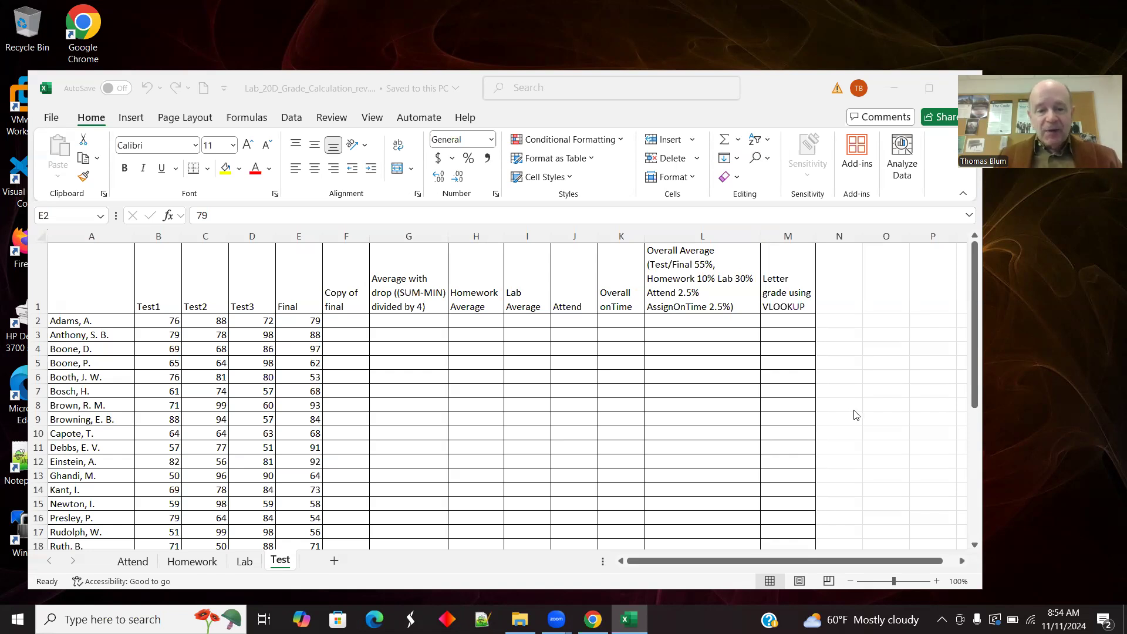
Step: On the Attend sheet, enter =COUNTIF(B2:AB2,"X") in AC2 to count the first student's on-time attendances
{"action": "left_click", "coordinate": [135, 565]}
{"action": "left_click", "coordinate": [134, 564]}
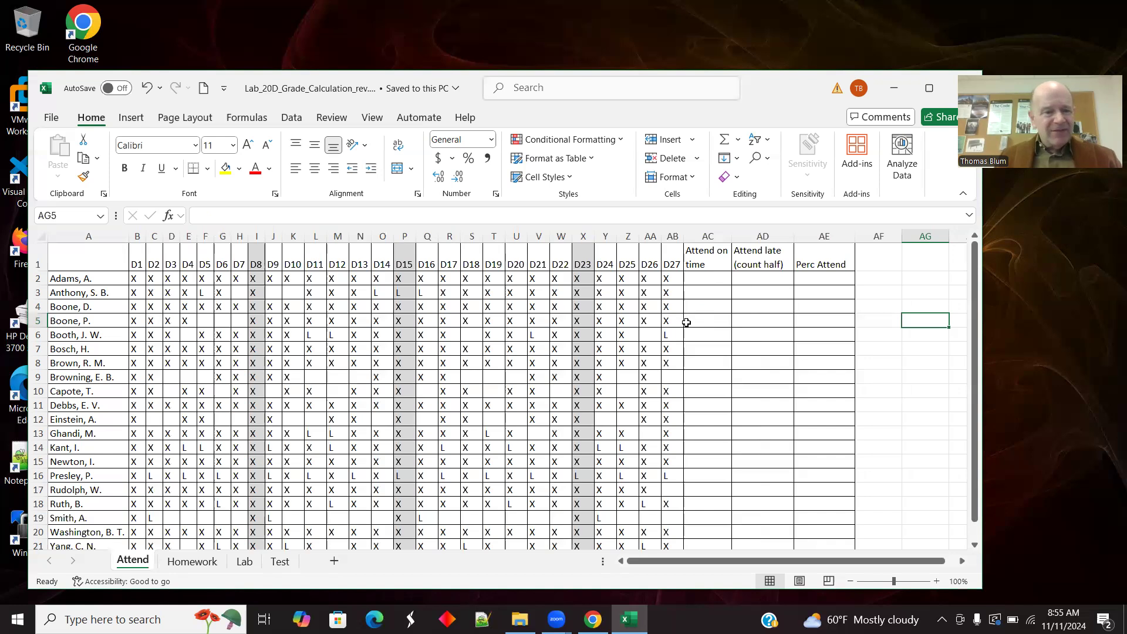
{"action": "left_click", "coordinate": [706, 279]}
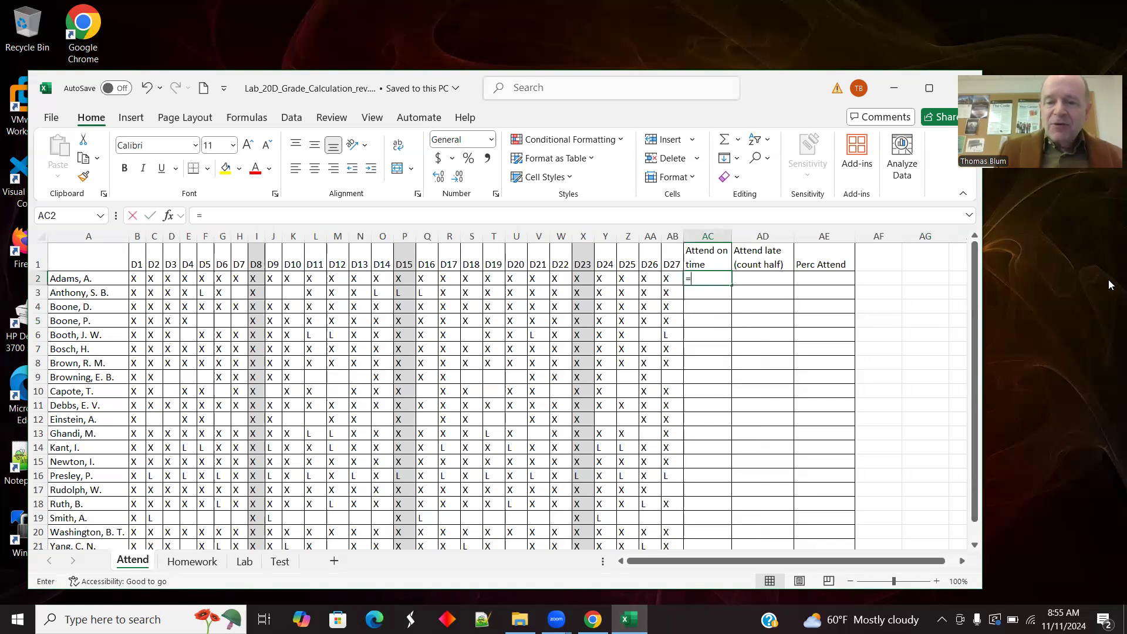
{"action": "type", "text": "=COUN"}
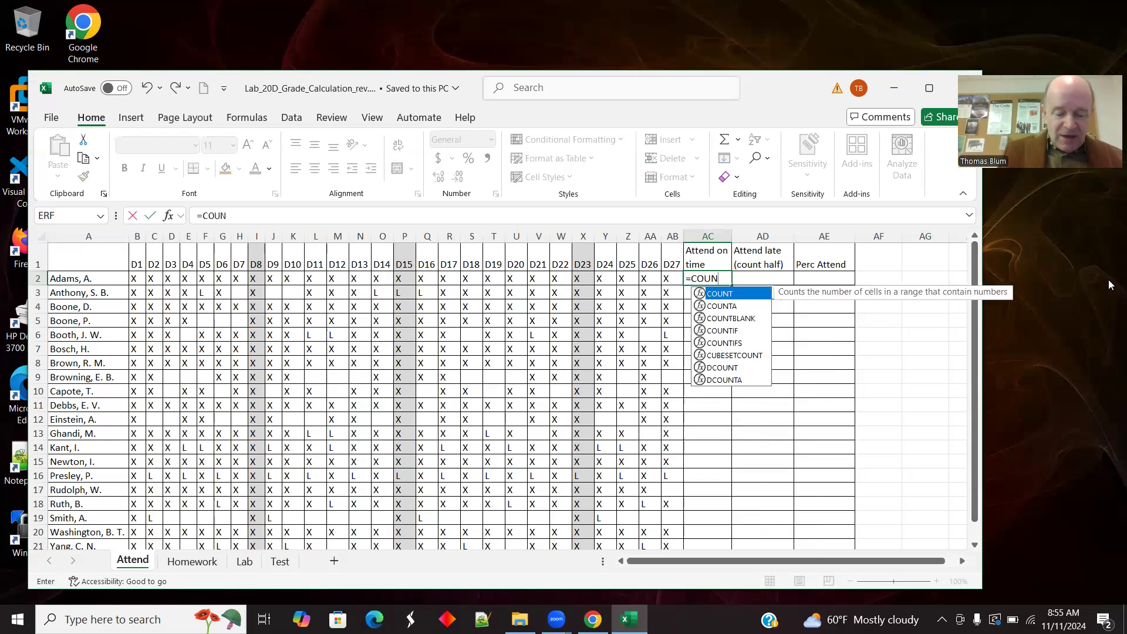
{"action": "type", "text": "TIF("}
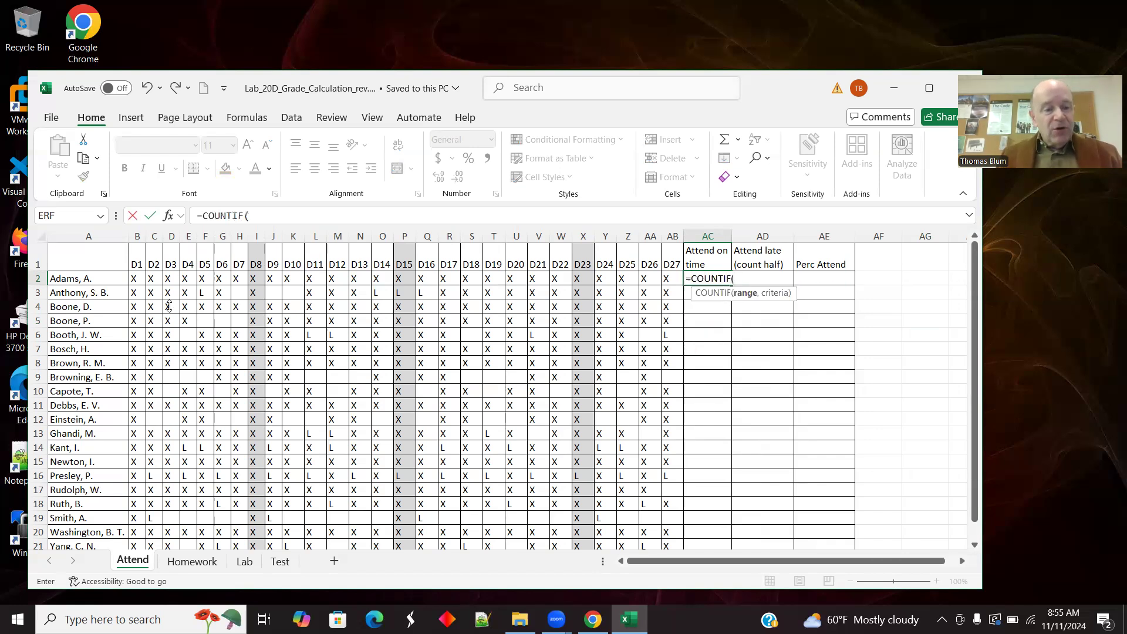
{"action": "left_click_drag", "start_coordinate": [133, 277], "coordinate": [668, 282]}
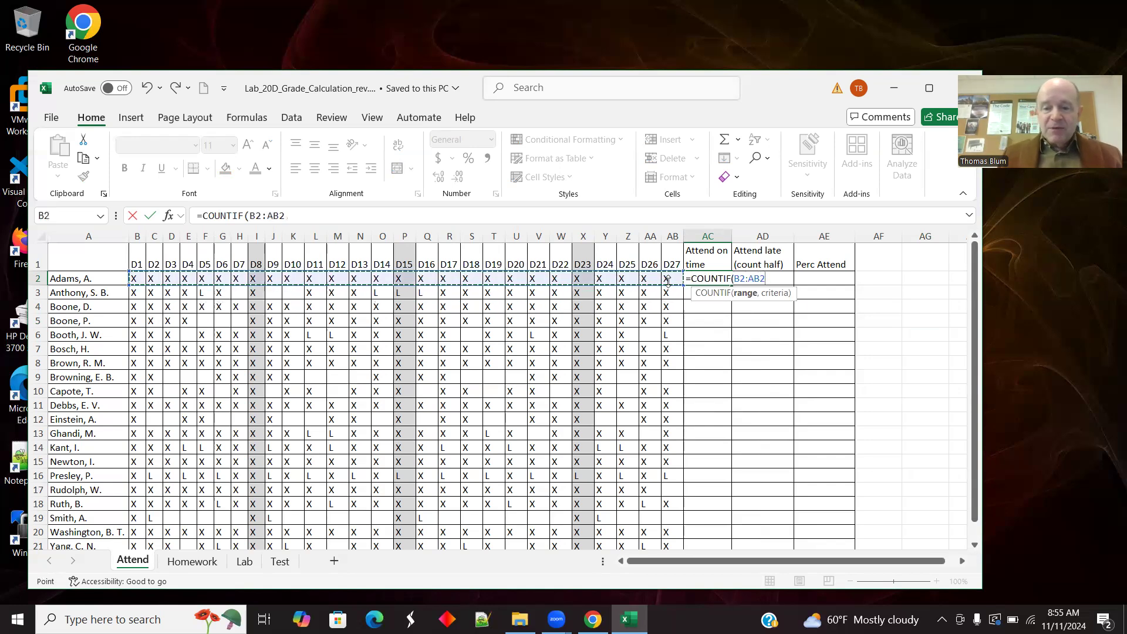
{"action": "type", "text": ","}
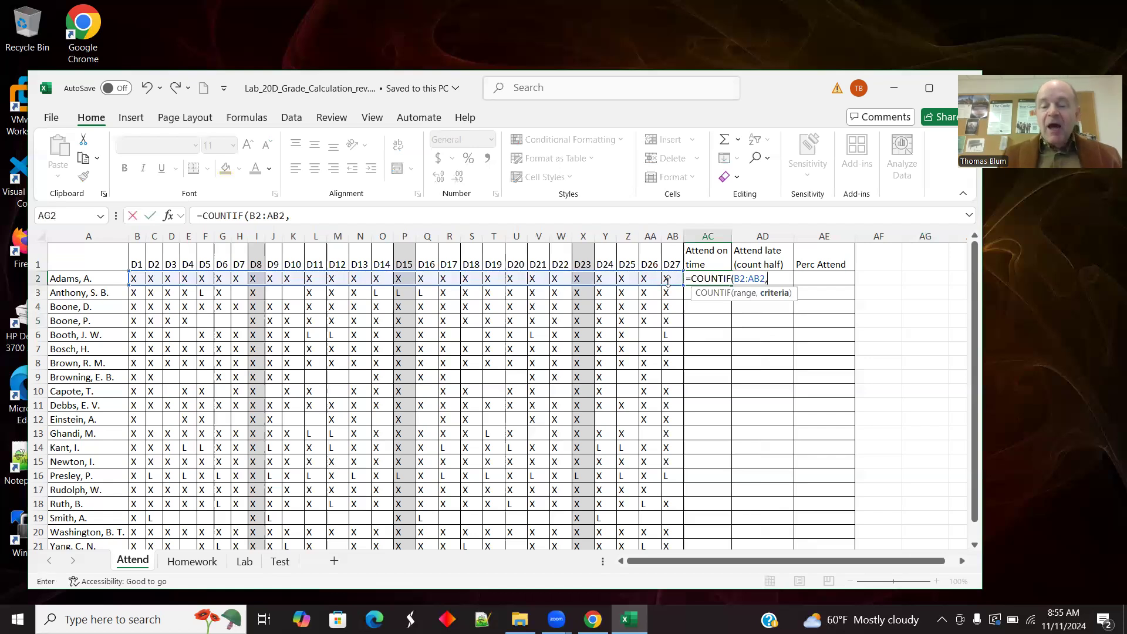
{"action": "type", "text": "\"X"}
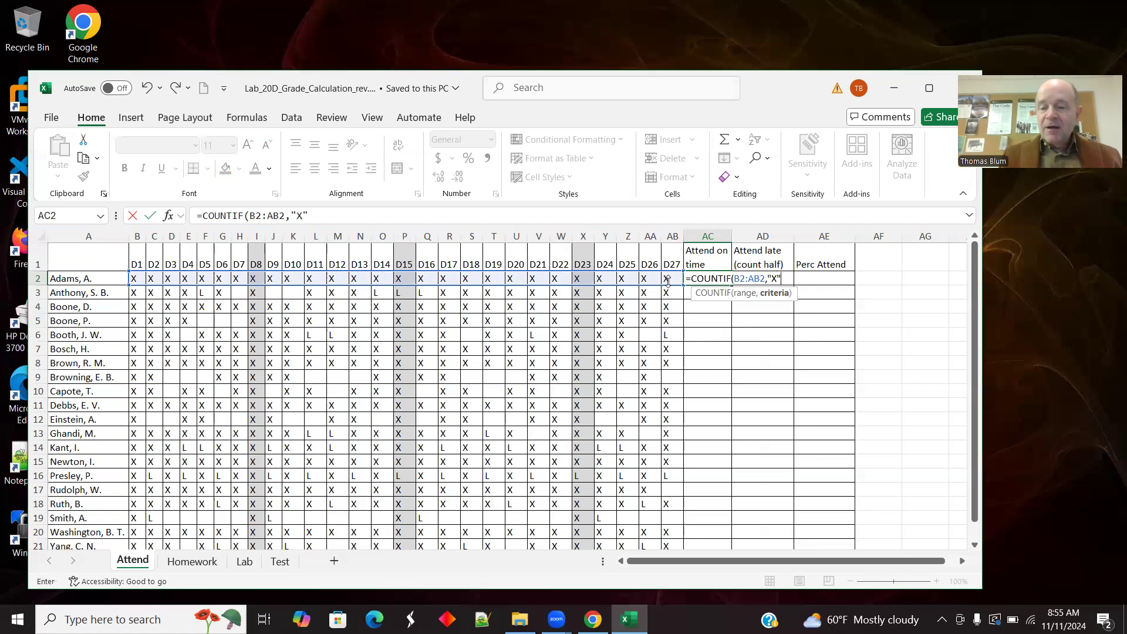
{"action": "type", "text": "\")"}
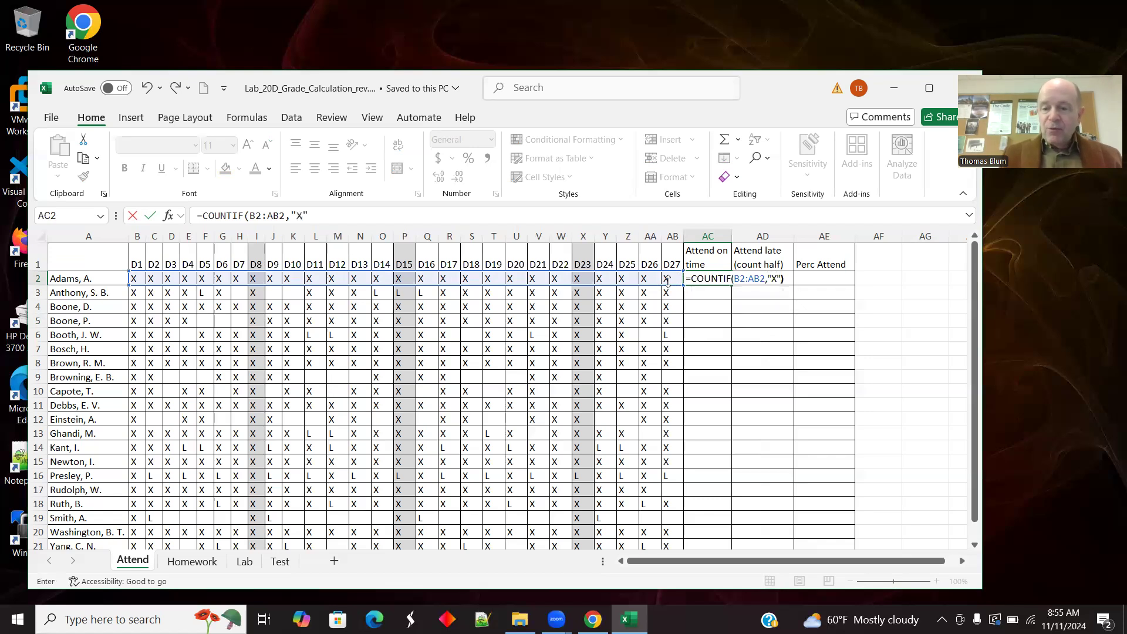
{"action": "key", "text": "Tab"}
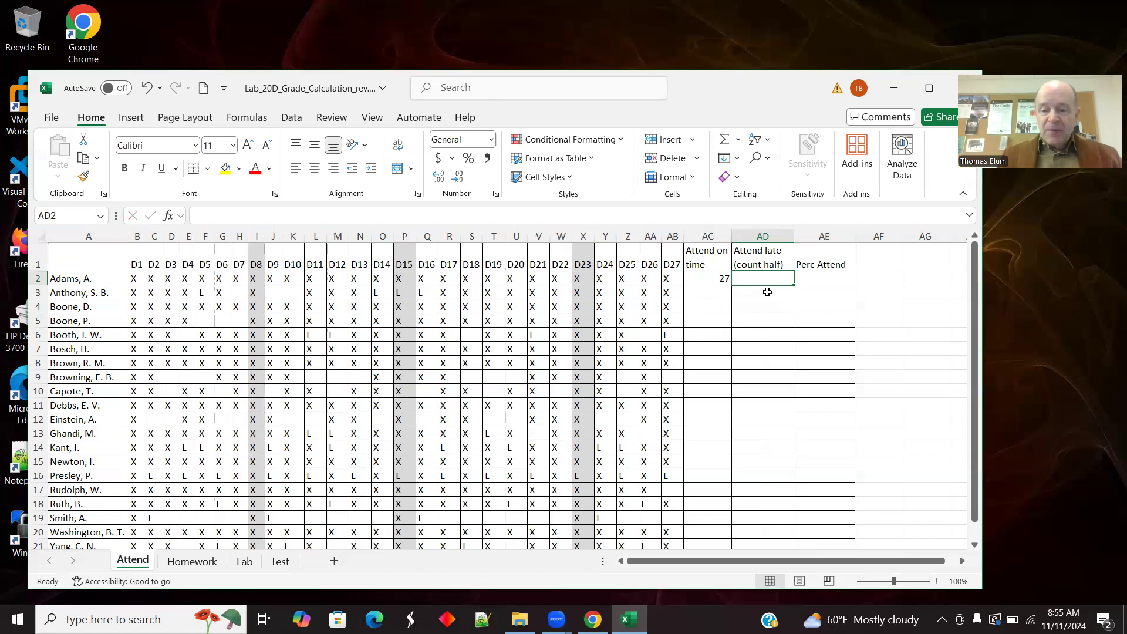
Step: Enter =COUNTIF(B2:AB2,"L") in AD2 to count the first student's late attendances
{"action": "type", "text": "="}
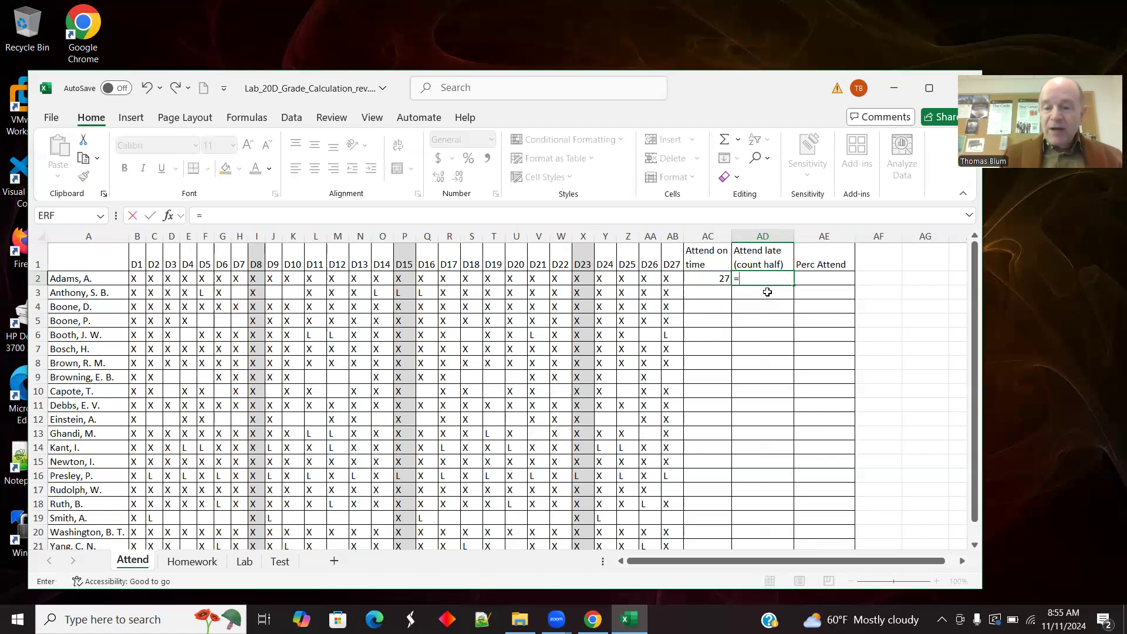
{"action": "type", "text": "COUN"}
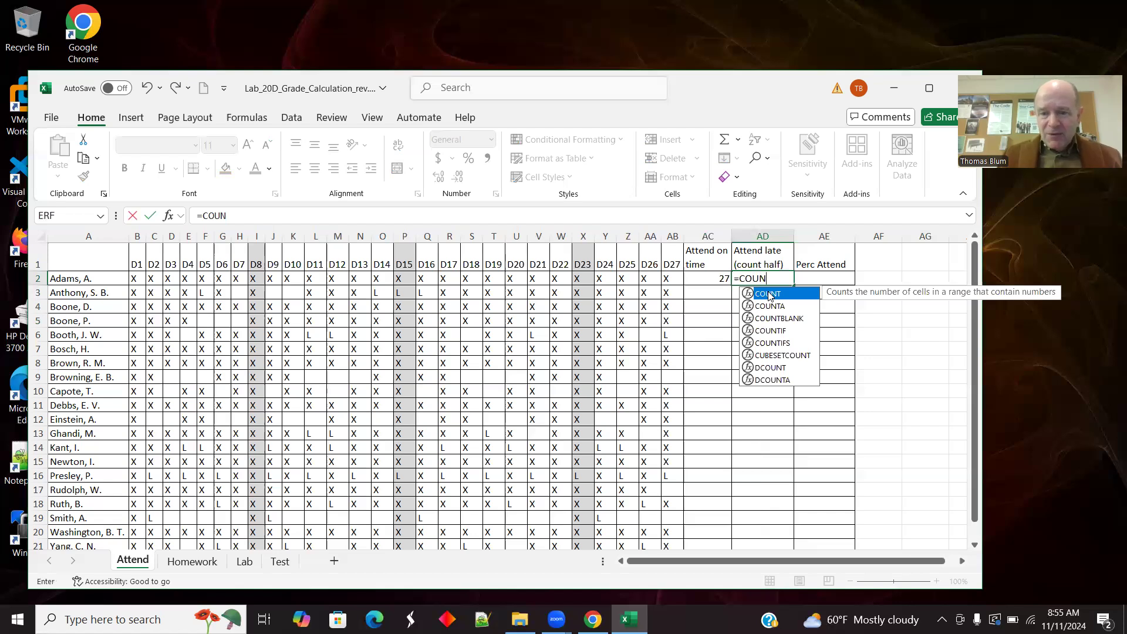
{"action": "left_click", "coordinate": [771, 331]}
{"action": "double_click", "coordinate": [771, 330]}
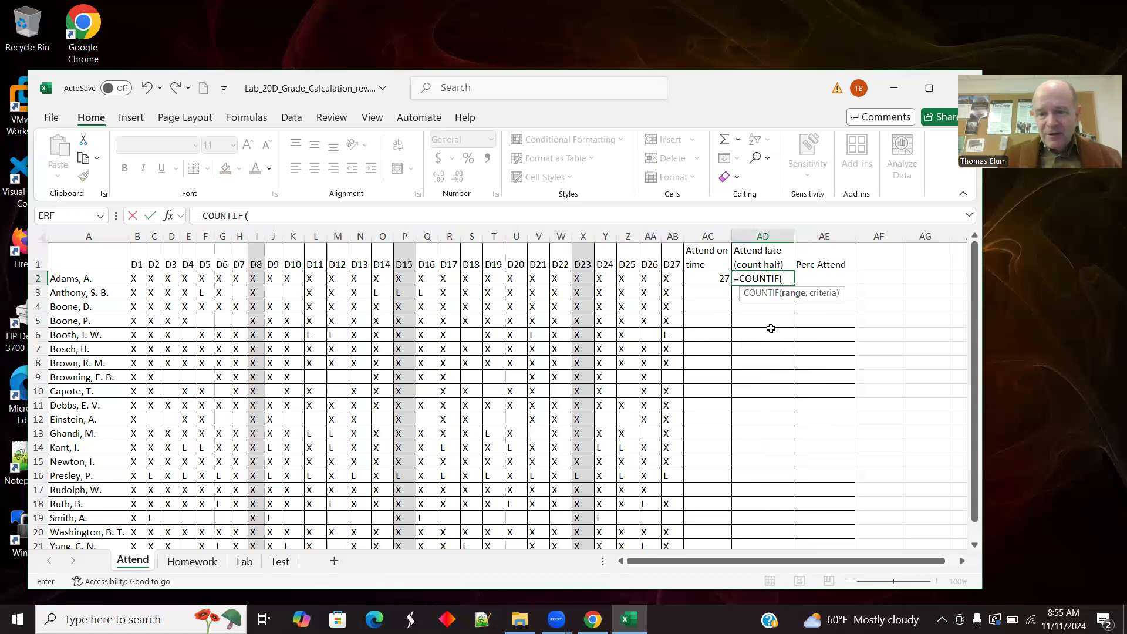
{"action": "left_click_drag", "start_coordinate": [134, 278], "coordinate": [681, 278]}
{"action": "type", "text": ",\"L\""}
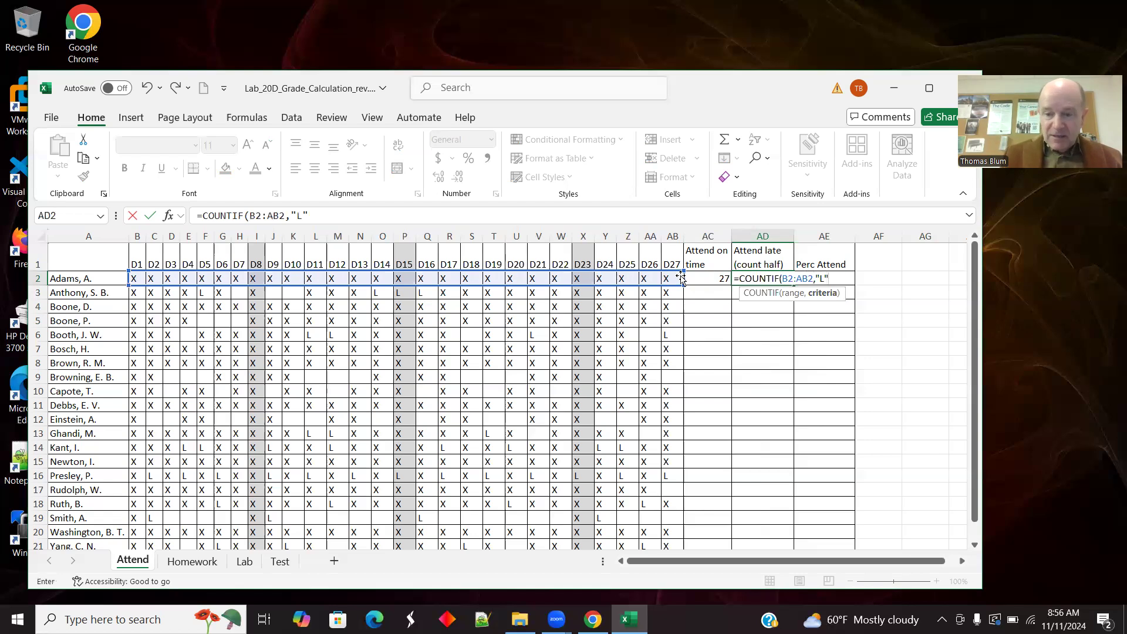
{"action": "type", "text": ")"}
{"action": "key", "text": "Tab"}
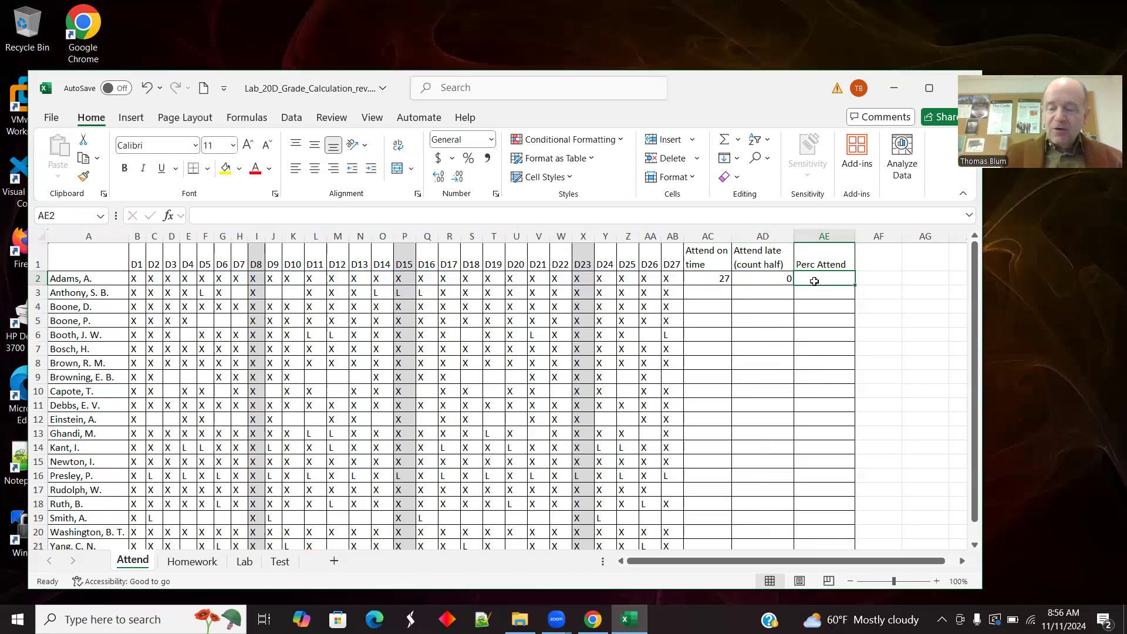
Step: Enter =(AC2+AD2/2)/27*100 in AE2 to calculate the first student's attendance percentage, counting late days as half
{"action": "type", "text": "=("}
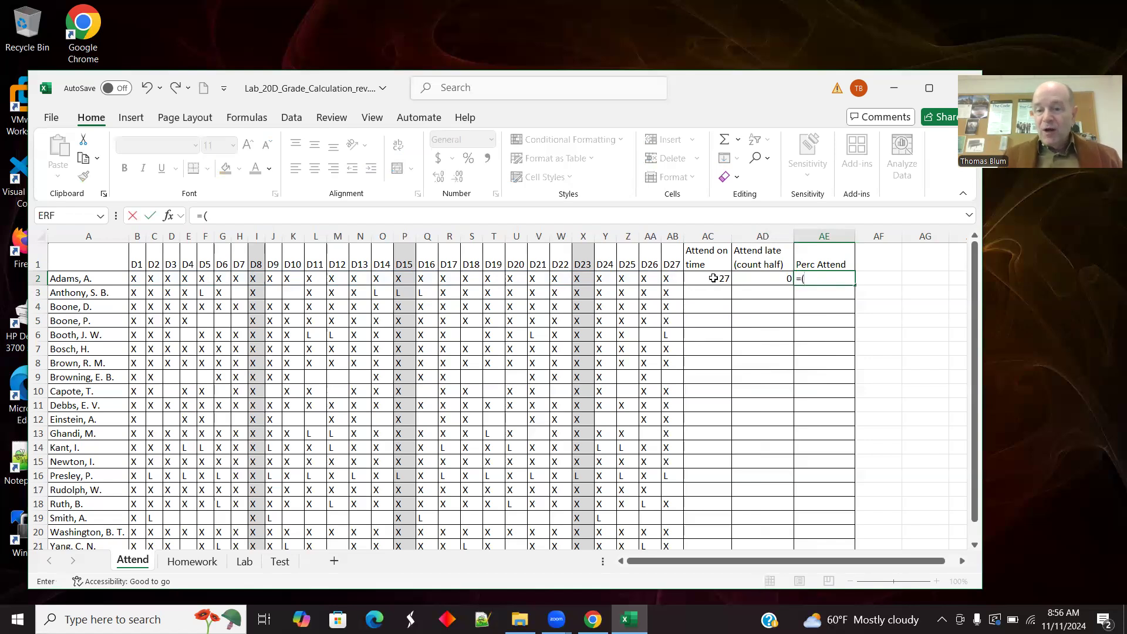
{"action": "left_click", "coordinate": [713, 278]}
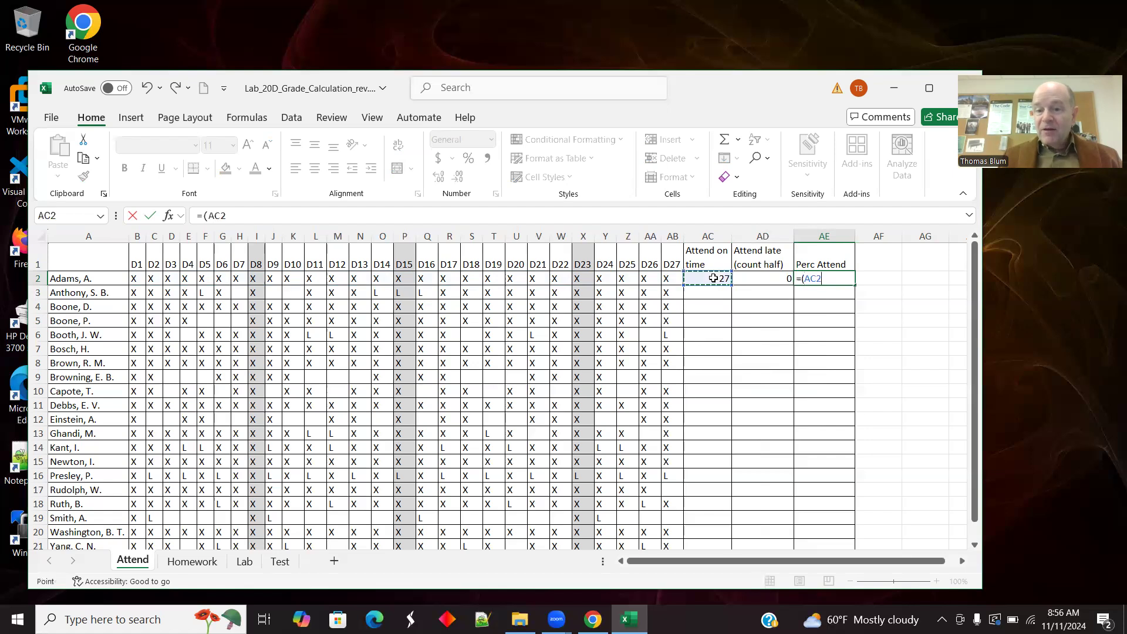
{"action": "type", "text": "+"}
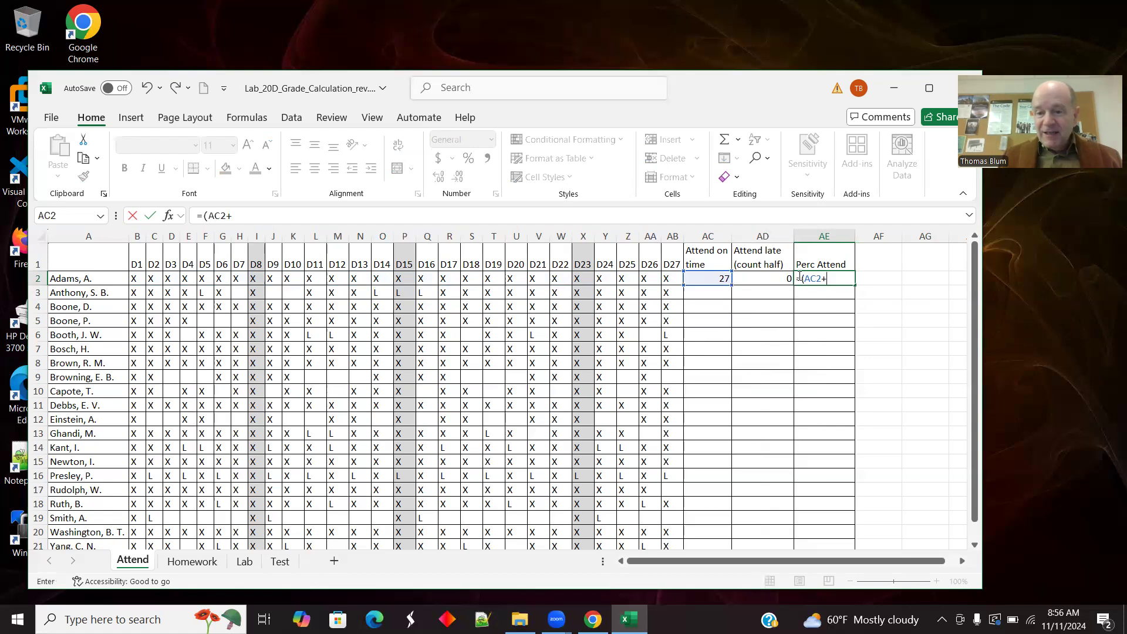
{"action": "left_click", "coordinate": [757, 277]}
{"action": "type", "text": "/2"}
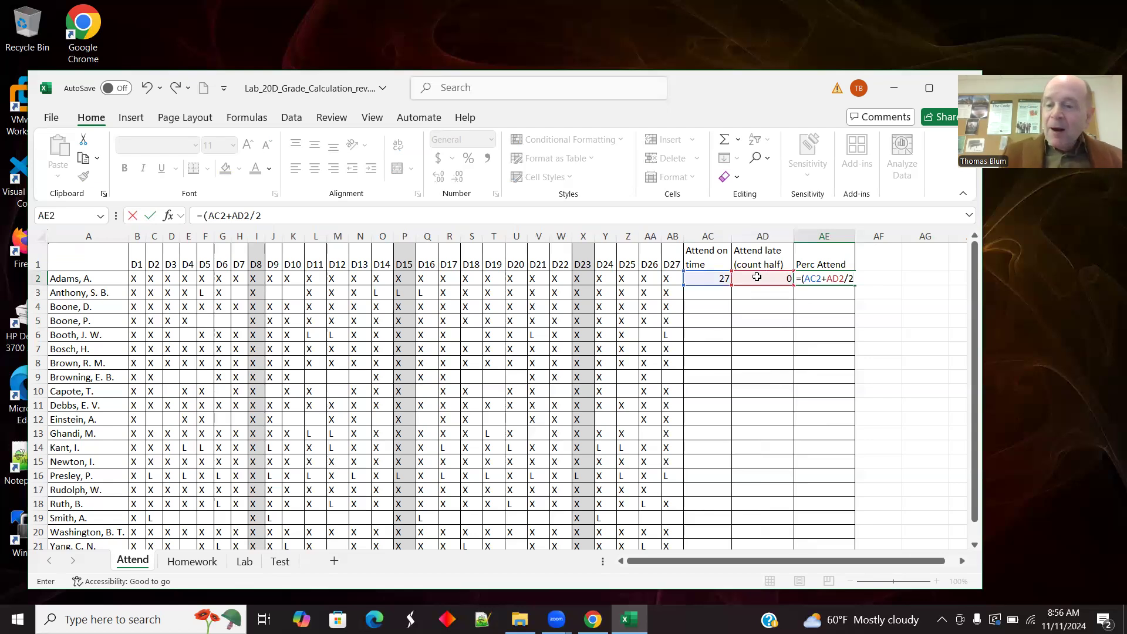
{"action": "type", "text": ")"}
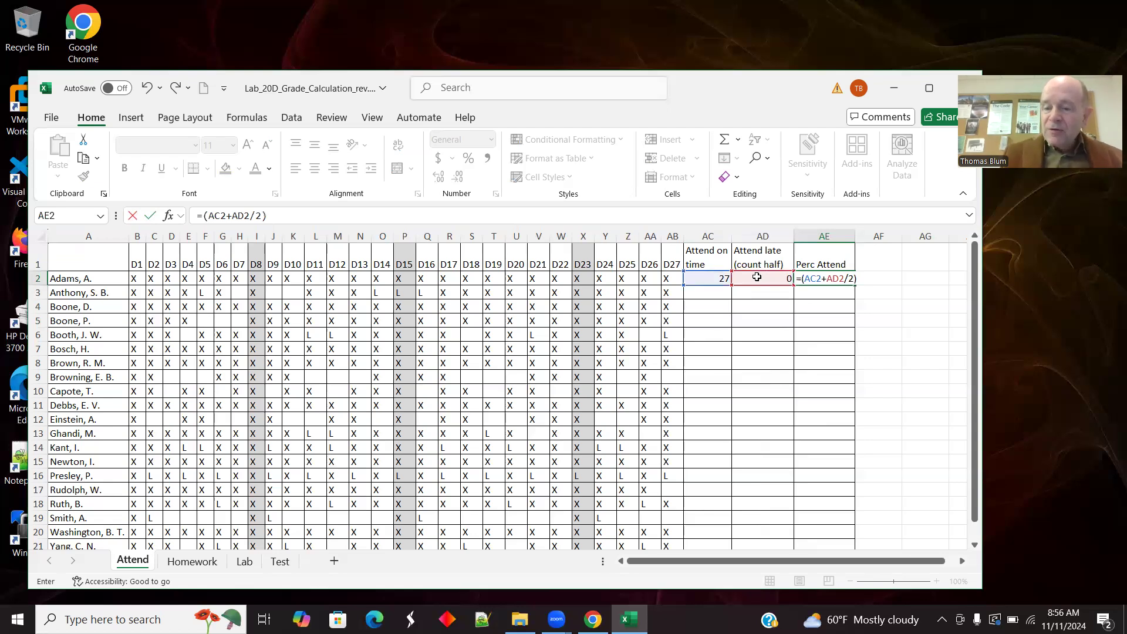
{"action": "type", "text": "/"}
{"action": "type", "text": "27"}
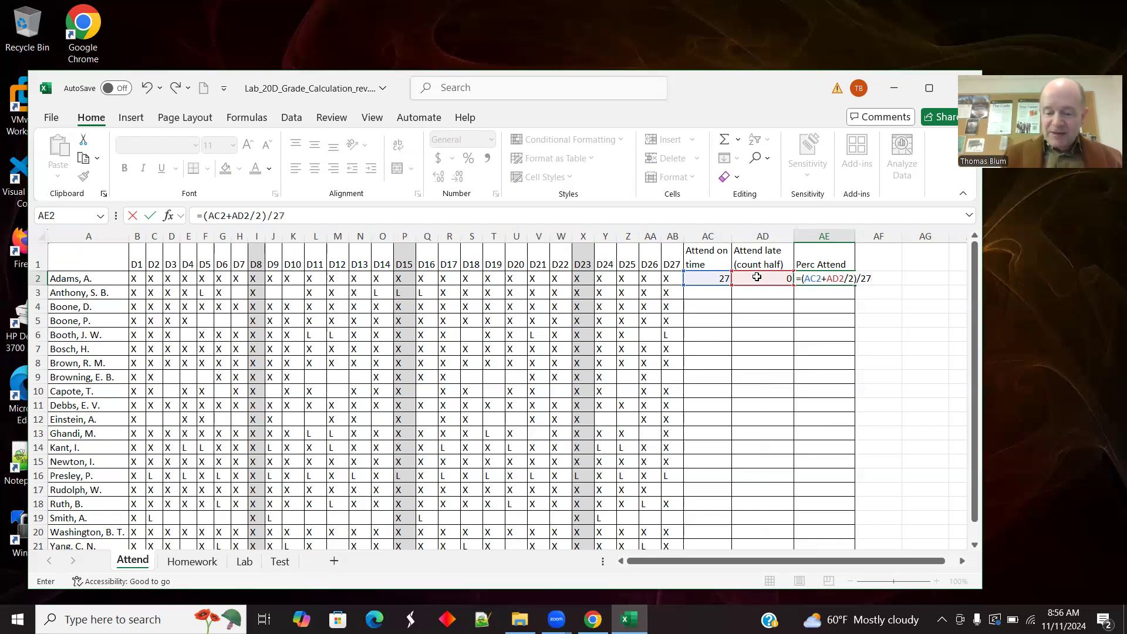
{"action": "type", "text": "*100"}
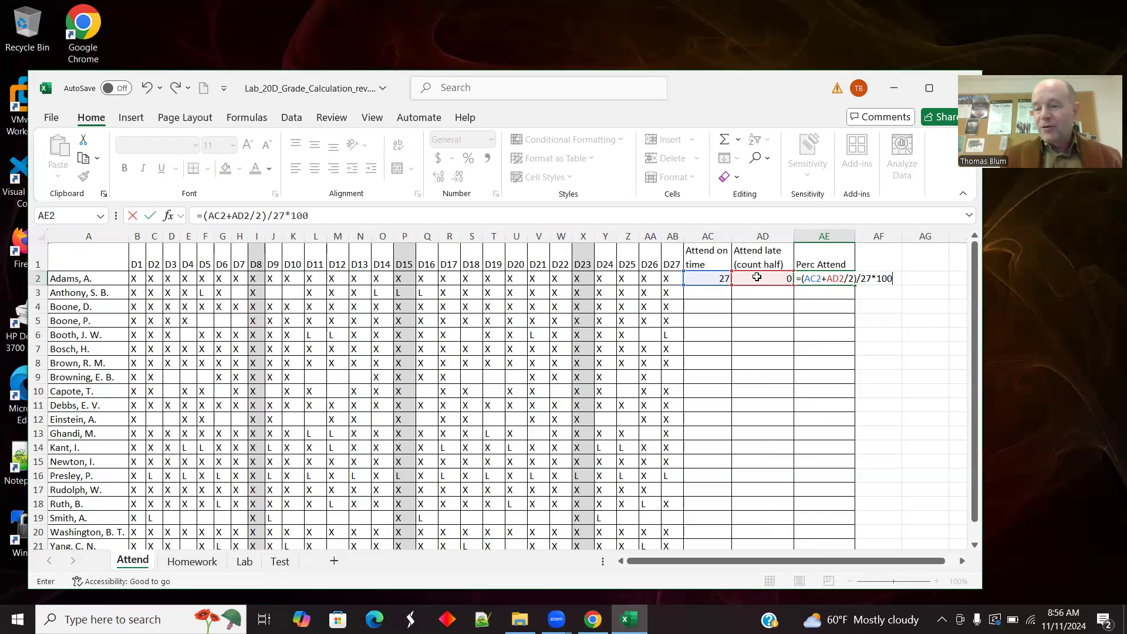
{"action": "key", "text": "Return"}
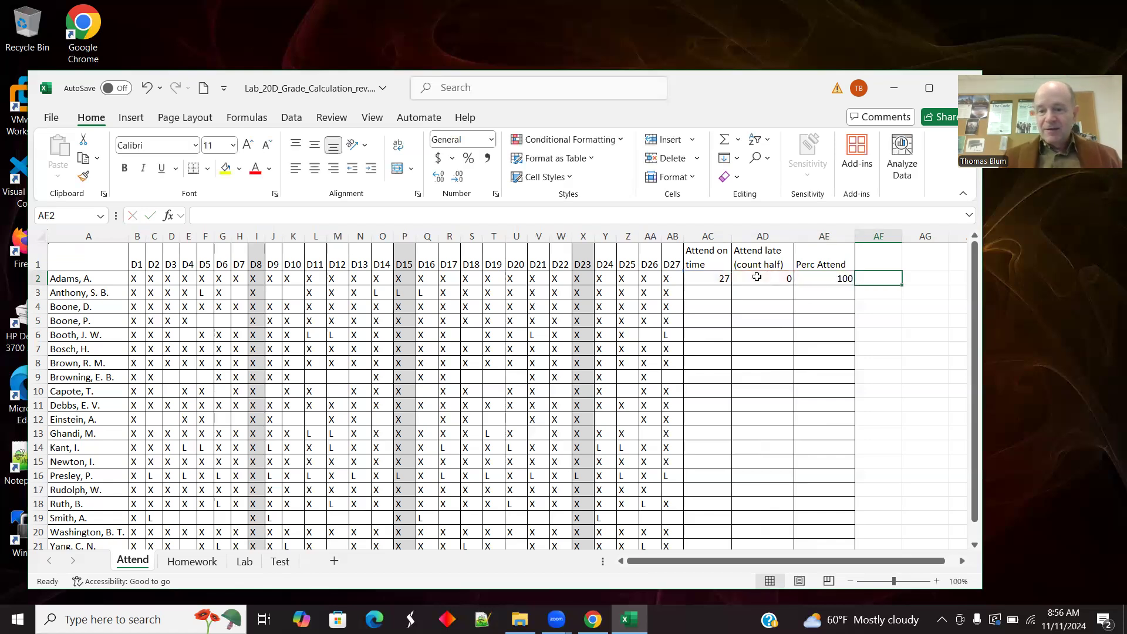
Step: Fill the formulas in AC2:AE2 down through row 21 and check a few students' attendance percentages
{"action": "left_click", "coordinate": [698, 276]}
{"action": "left_click_drag", "start_coordinate": [698, 276], "coordinate": [858, 522]}
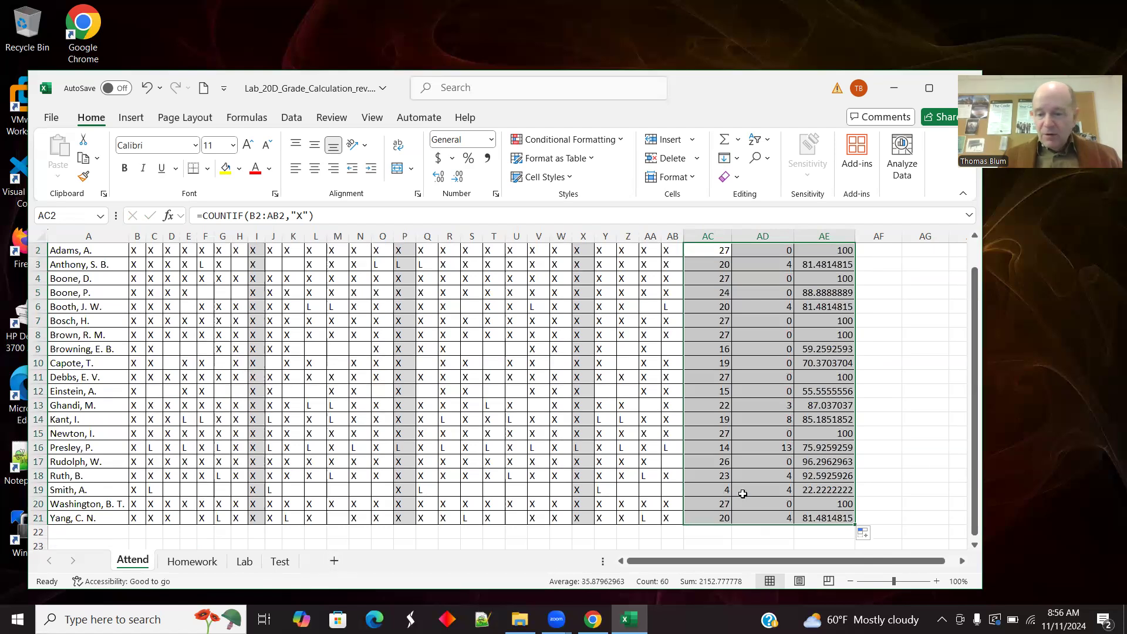
{"action": "left_click", "coordinate": [825, 501]}
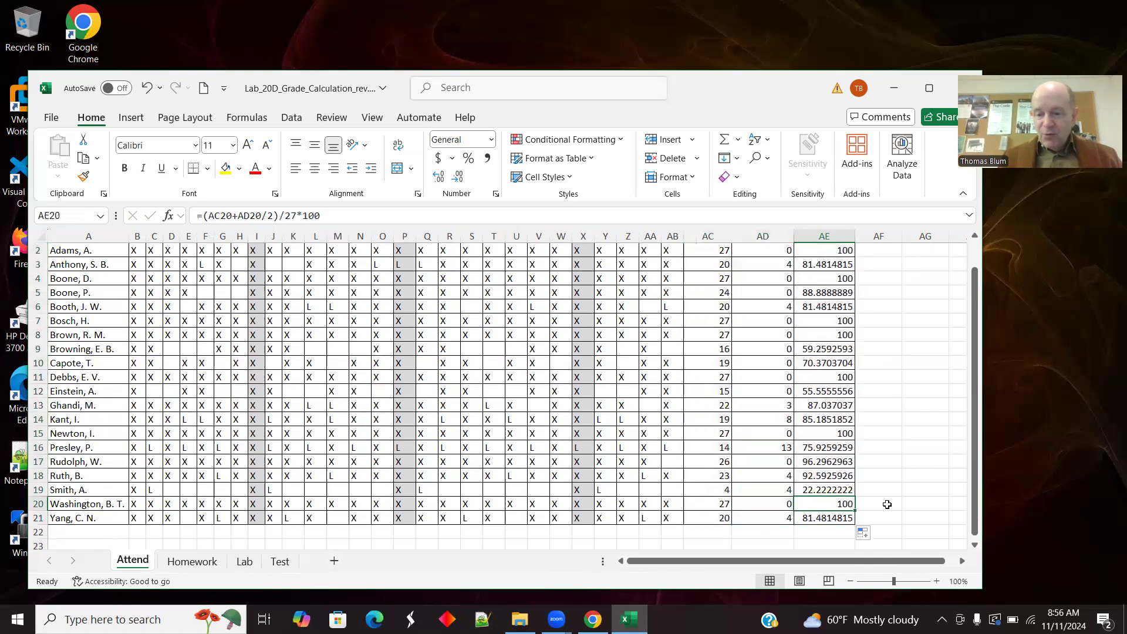
{"action": "left_click", "coordinate": [59, 435]}
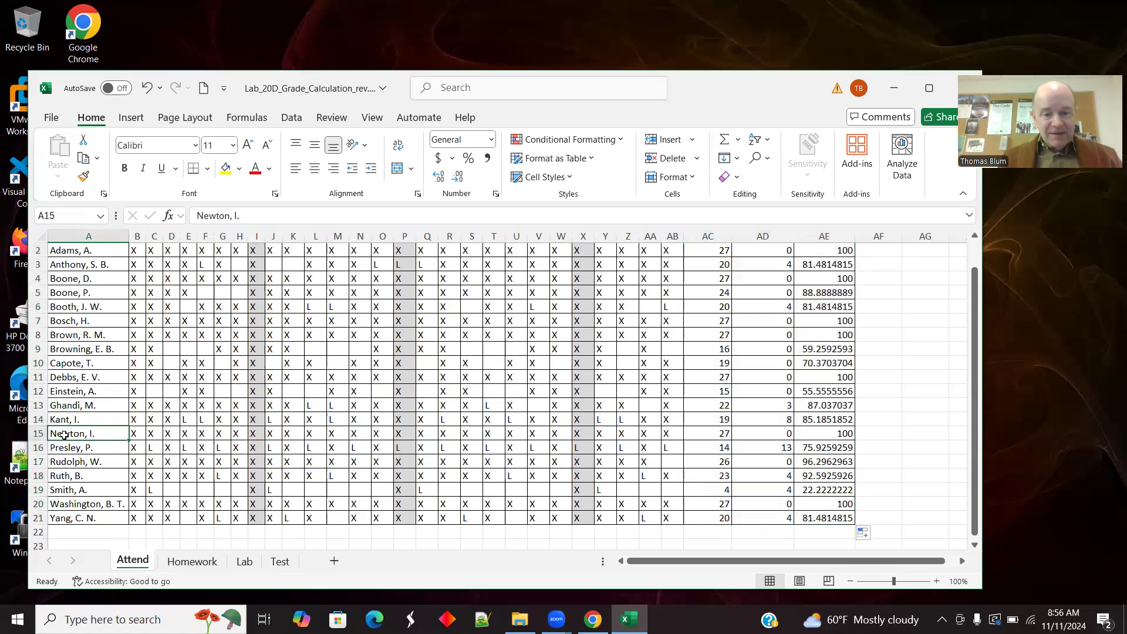
{"action": "left_click", "coordinate": [840, 433]}
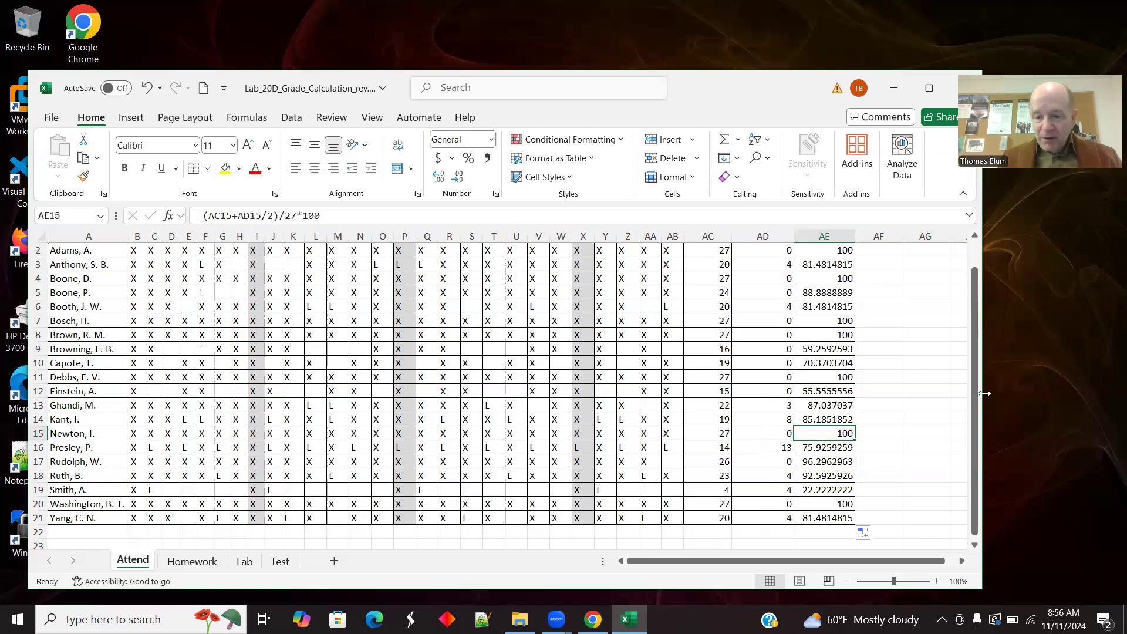
{"action": "left_click", "coordinate": [66, 490]}
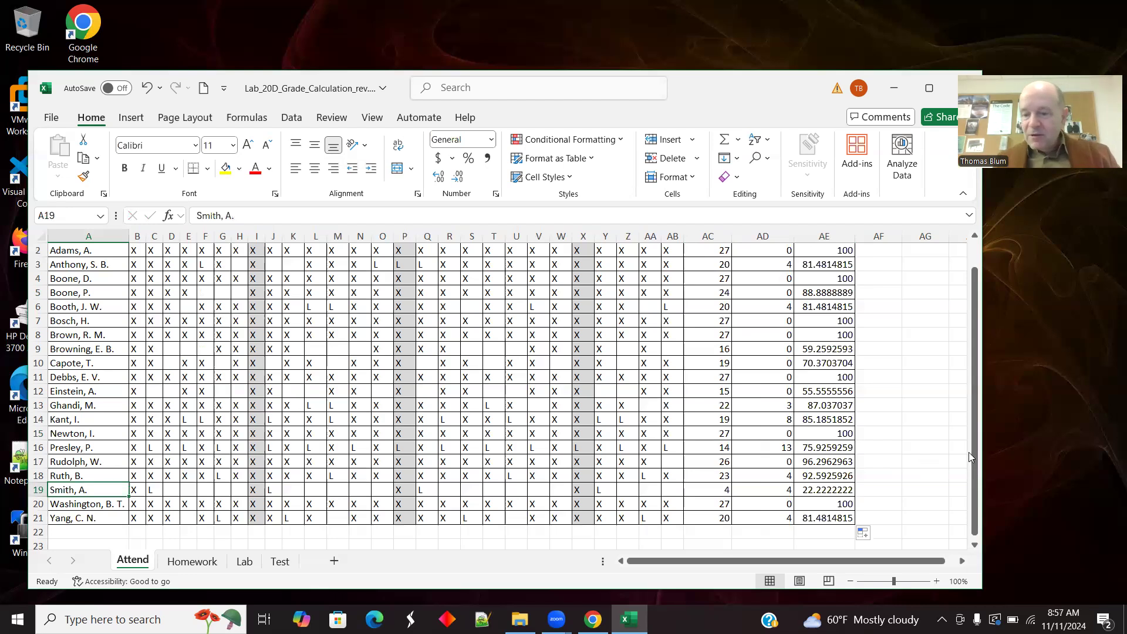
{"action": "mouse_move", "coordinate": [974, 454]}
{"action": "left_mouse_down"}
{"action": "mouse_move", "coordinate": [972, 368]}
{"action": "mouse_move", "coordinate": [981, 447]}
{"action": "left_mouse_up"}
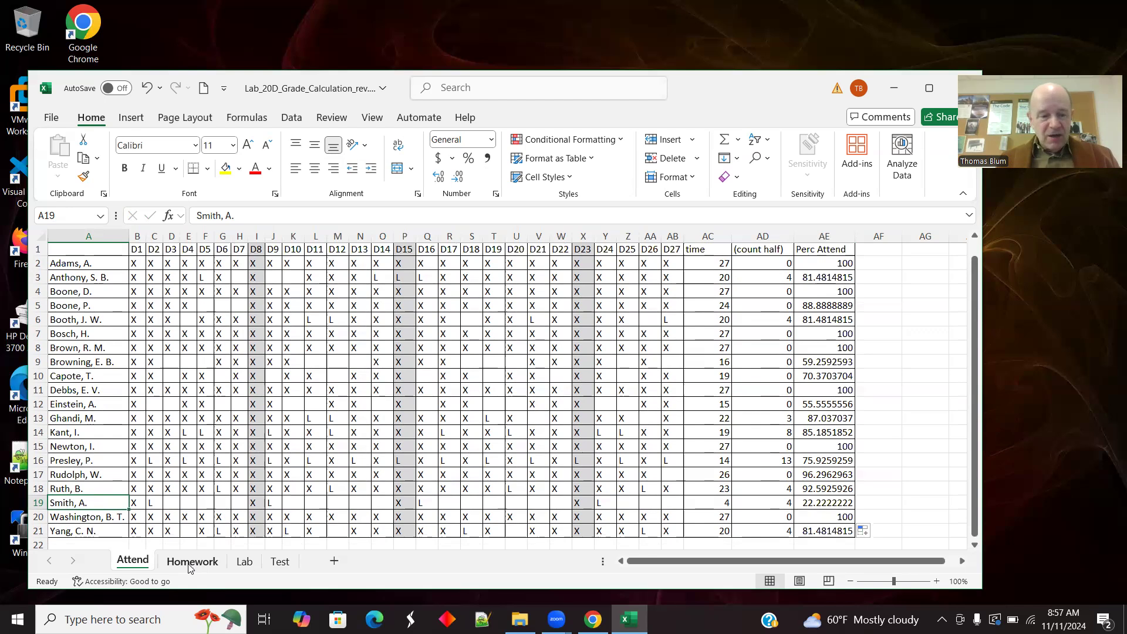
Step: Copy the attendance percentages in AE2:AE21 and paste them as values into the Test sheet's Attend column starting at J2
{"action": "left_click", "coordinate": [280, 562]}
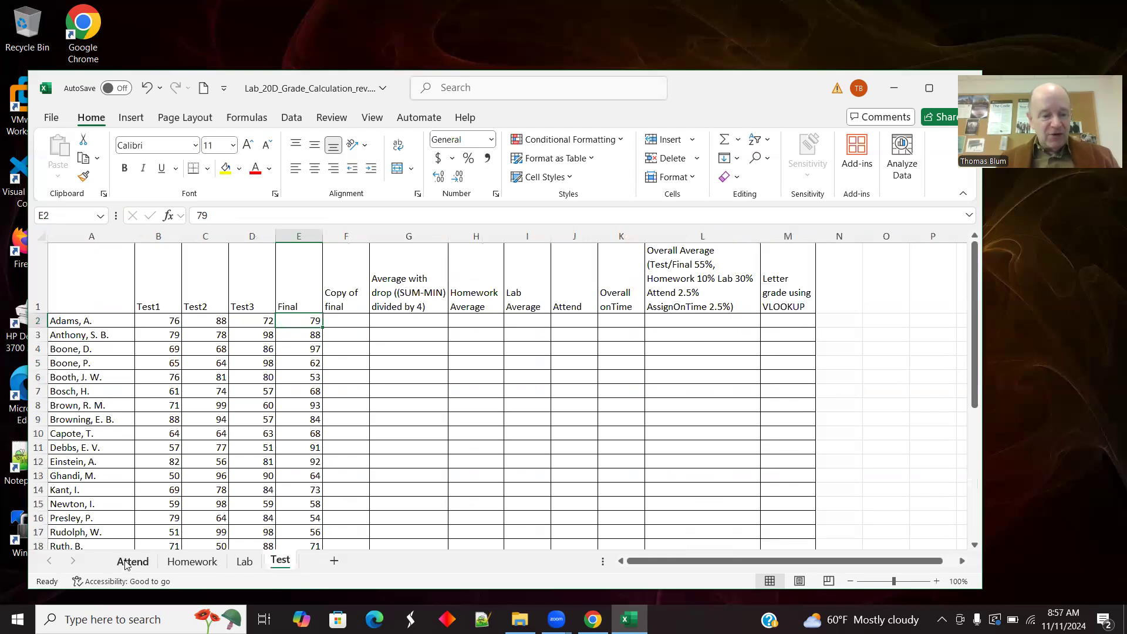
{"action": "left_click", "coordinate": [132, 562]}
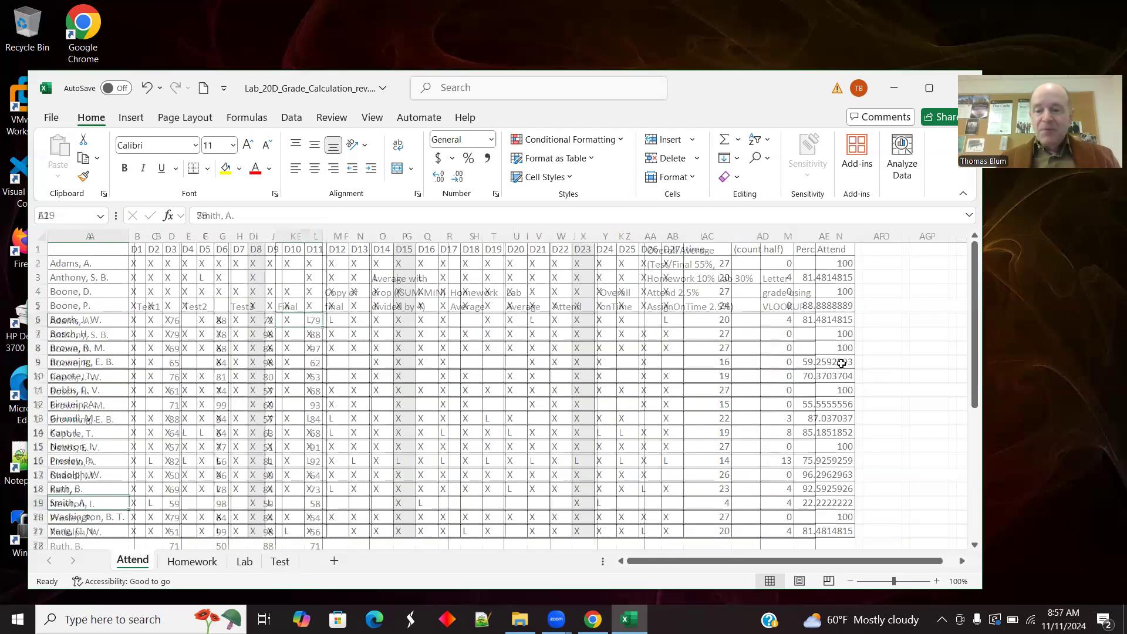
{"action": "left_click_drag", "start_coordinate": [822, 263], "coordinate": [815, 530]}
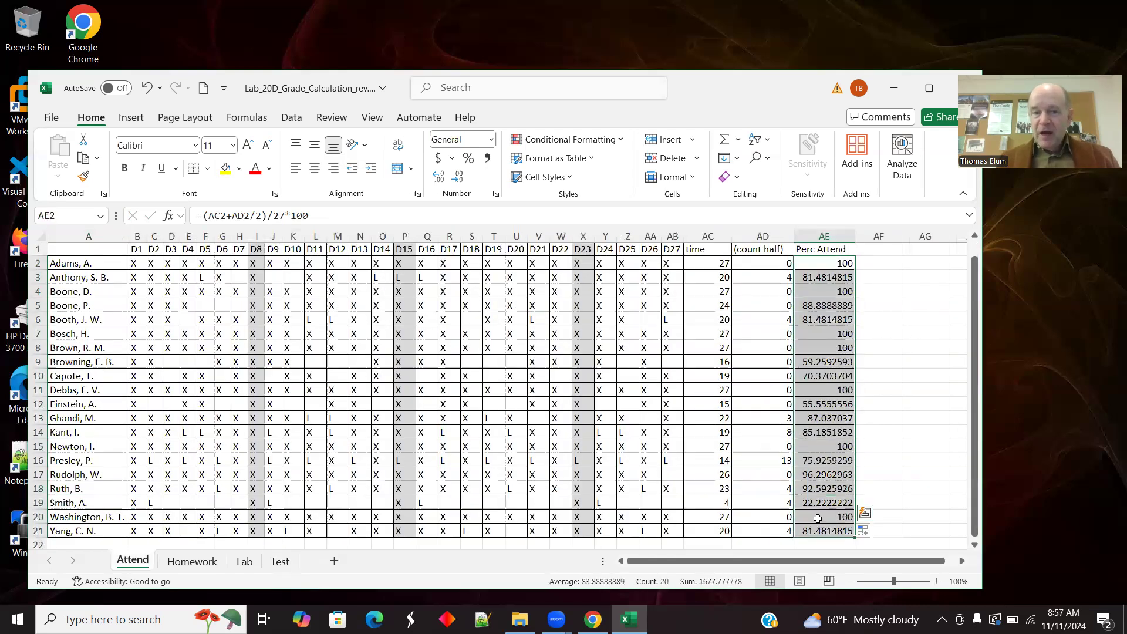
{"action": "right_click", "coordinate": [833, 496]}
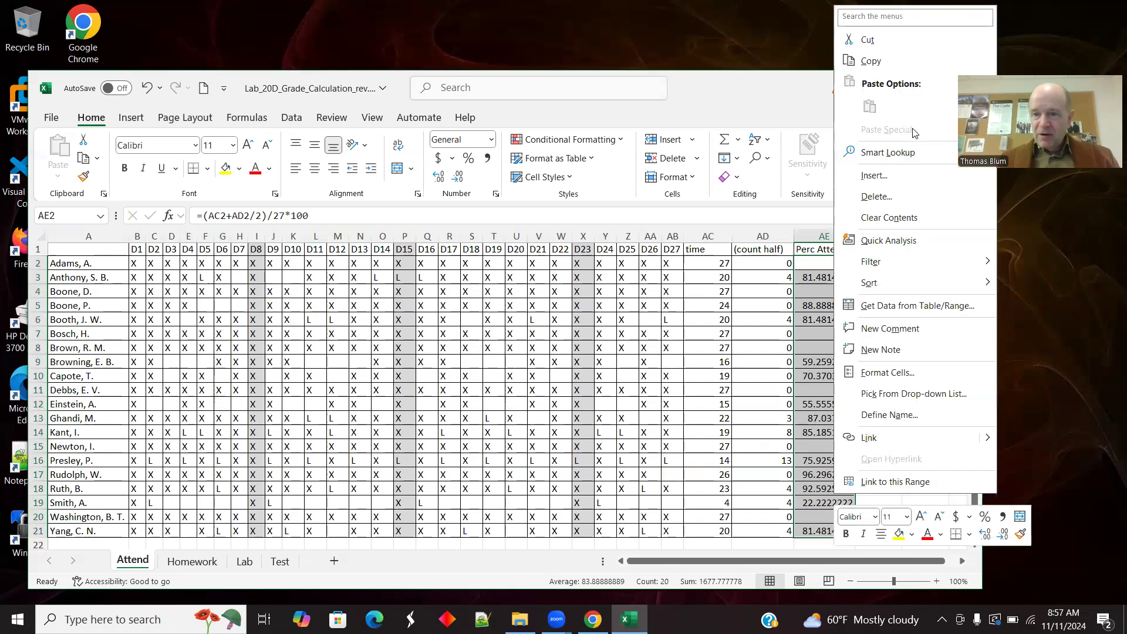
{"action": "left_click", "coordinate": [872, 61]}
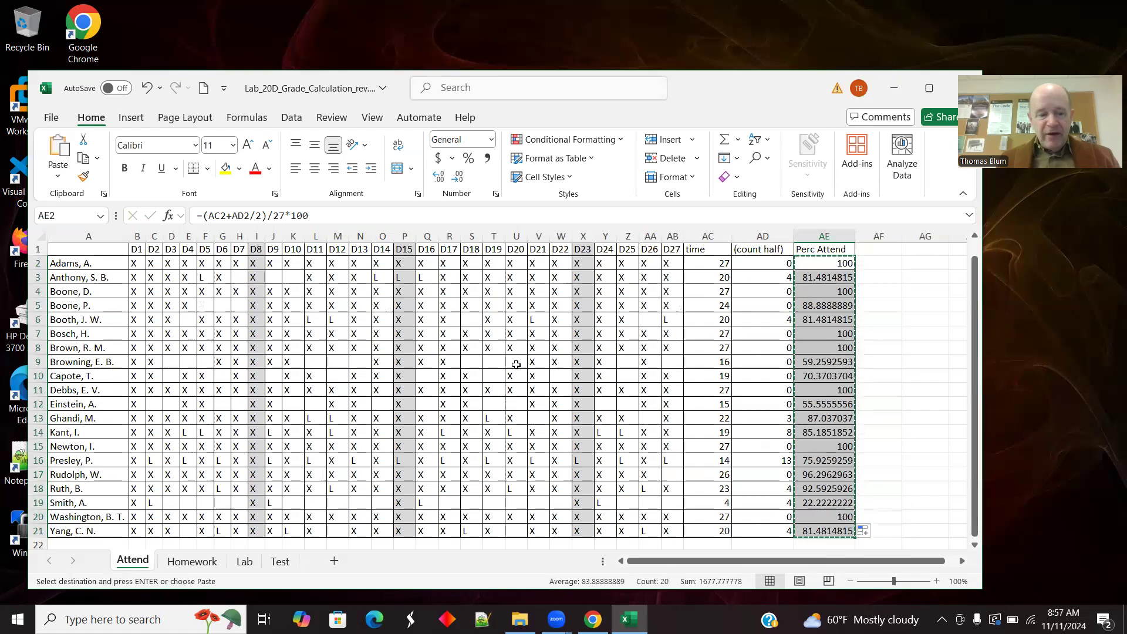
{"action": "left_click", "coordinate": [280, 562]}
{"action": "left_click", "coordinate": [578, 321]}
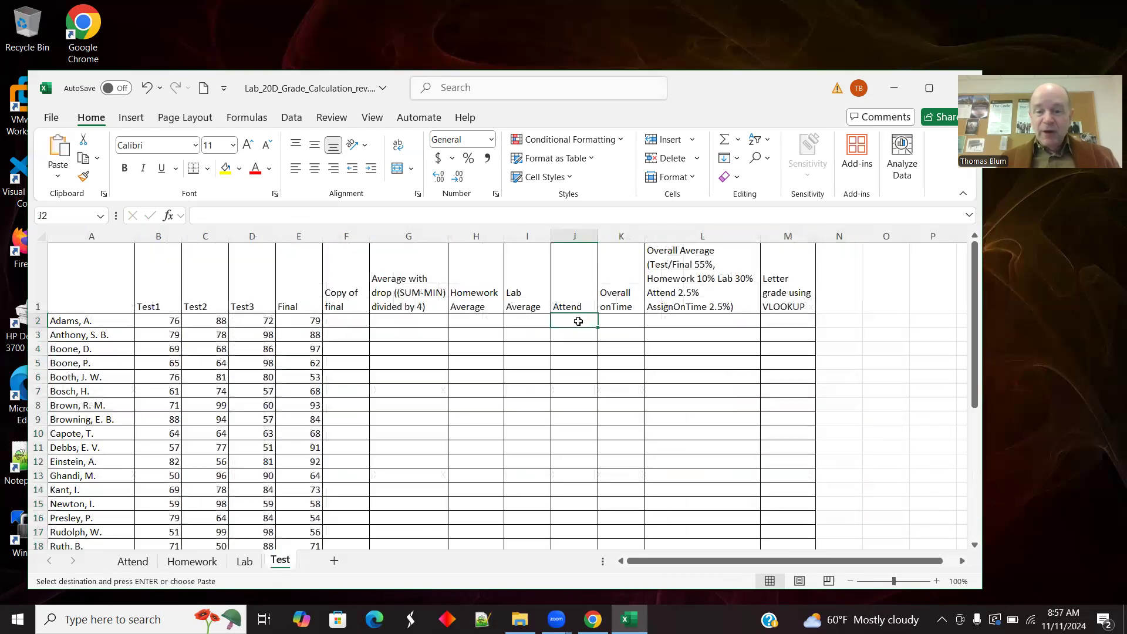
{"action": "right_click", "coordinate": [578, 322]}
{"action": "left_click", "coordinate": [638, 217]}
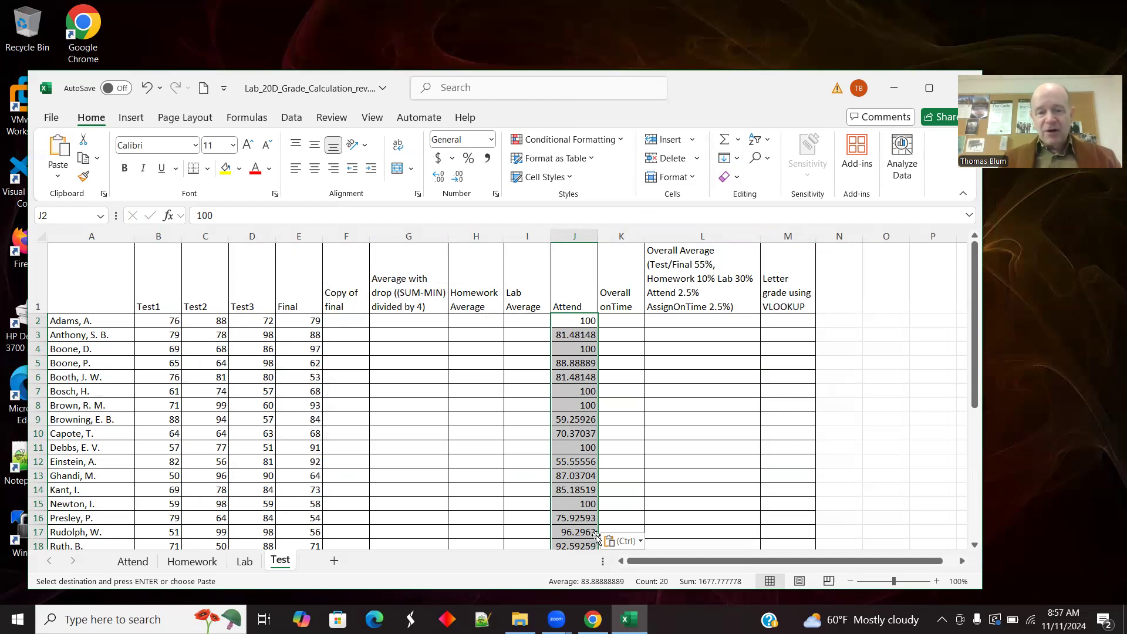
Step: On the Homework sheet, enter =AVERAGE(B2:M2) in N2 and fill it down through row 21
{"action": "left_click", "coordinate": [189, 564]}
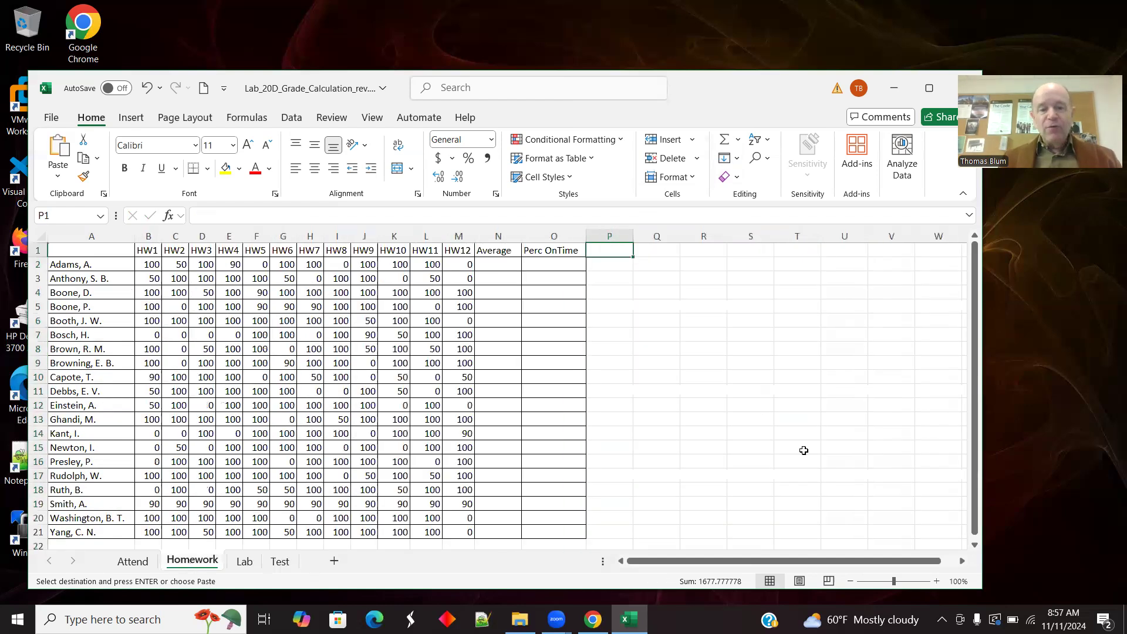
{"action": "left_click", "coordinate": [498, 268]}
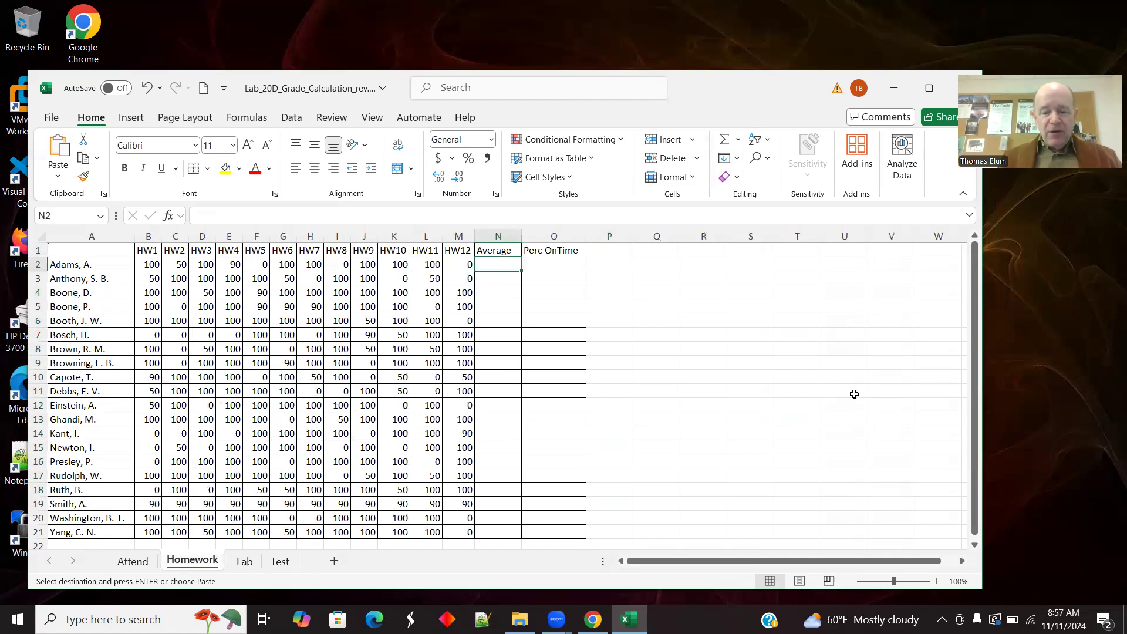
{"action": "type", "text": "="}
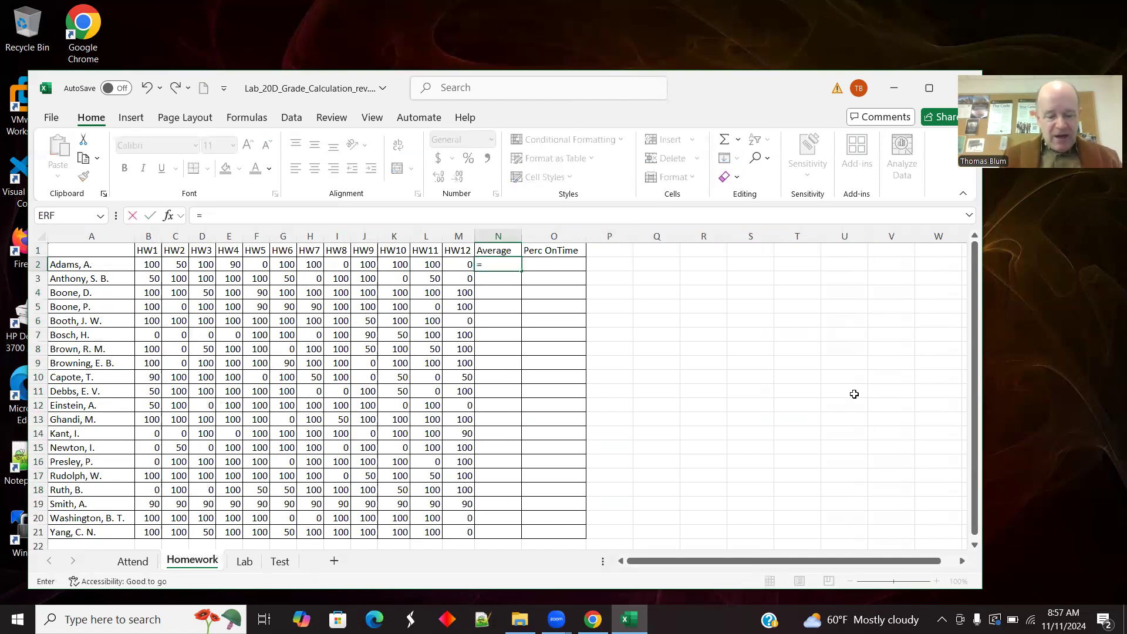
{"action": "type", "text": "average("}
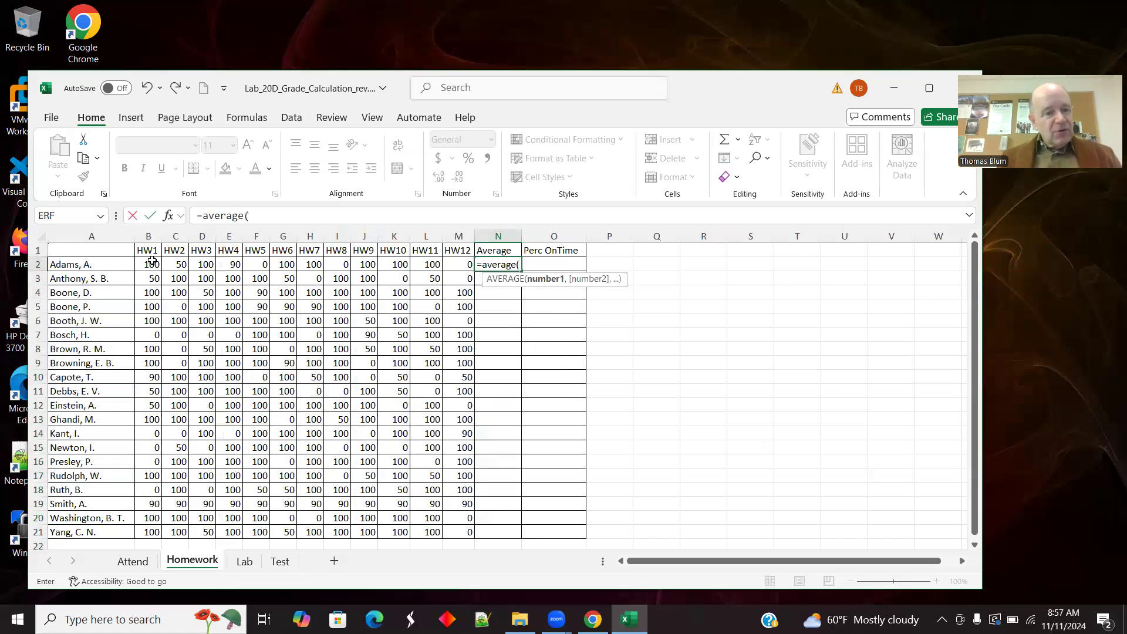
{"action": "left_click_drag", "start_coordinate": [151, 263], "coordinate": [450, 260]}
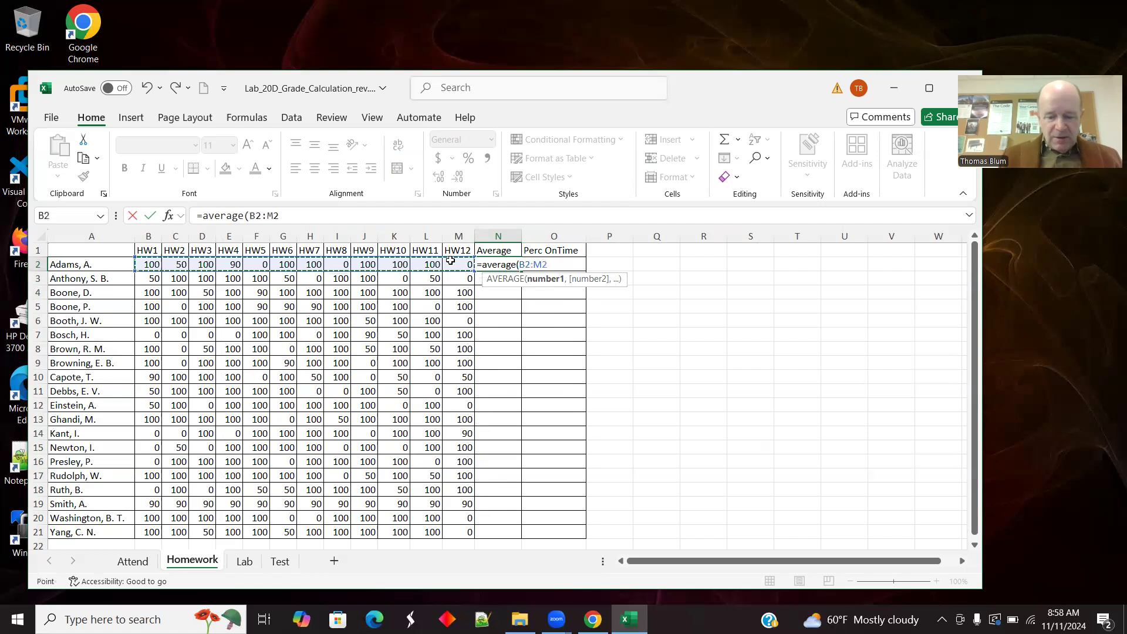
{"action": "type", "text": ")"}
{"action": "key", "text": "Tab"}
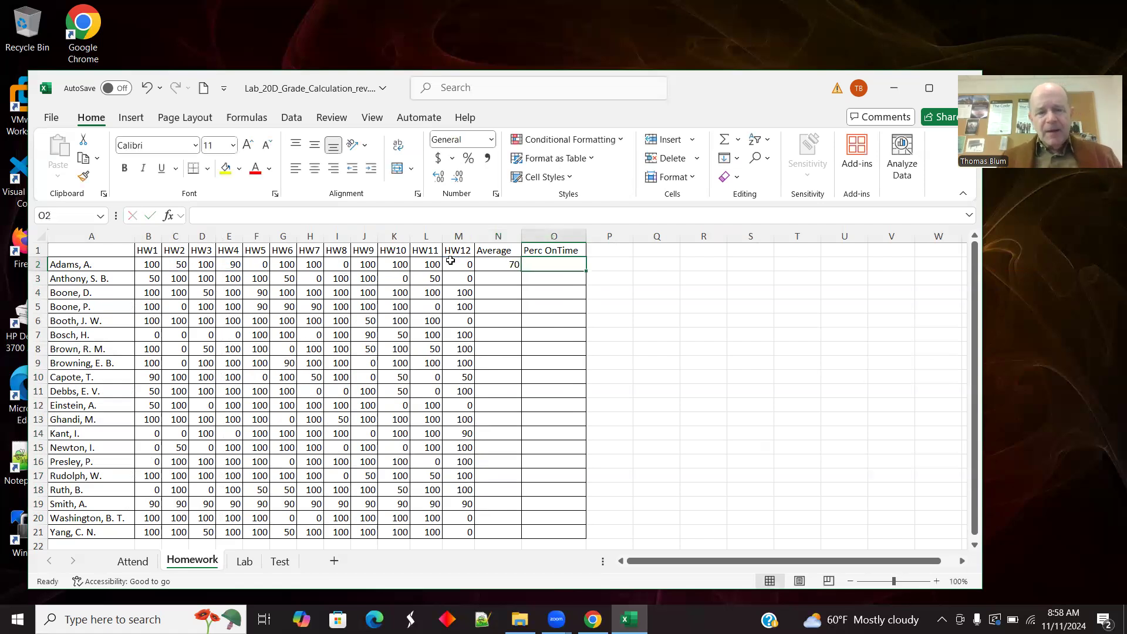
{"action": "left_click", "coordinate": [501, 262]}
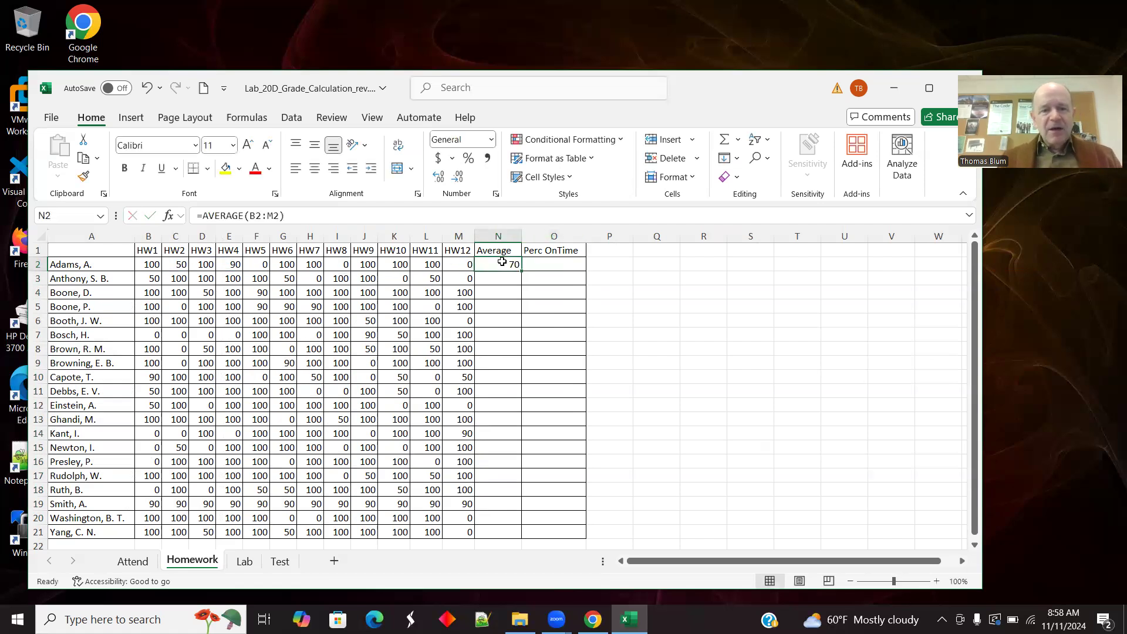
{"action": "left_click_drag", "start_coordinate": [522, 271], "coordinate": [512, 530]}
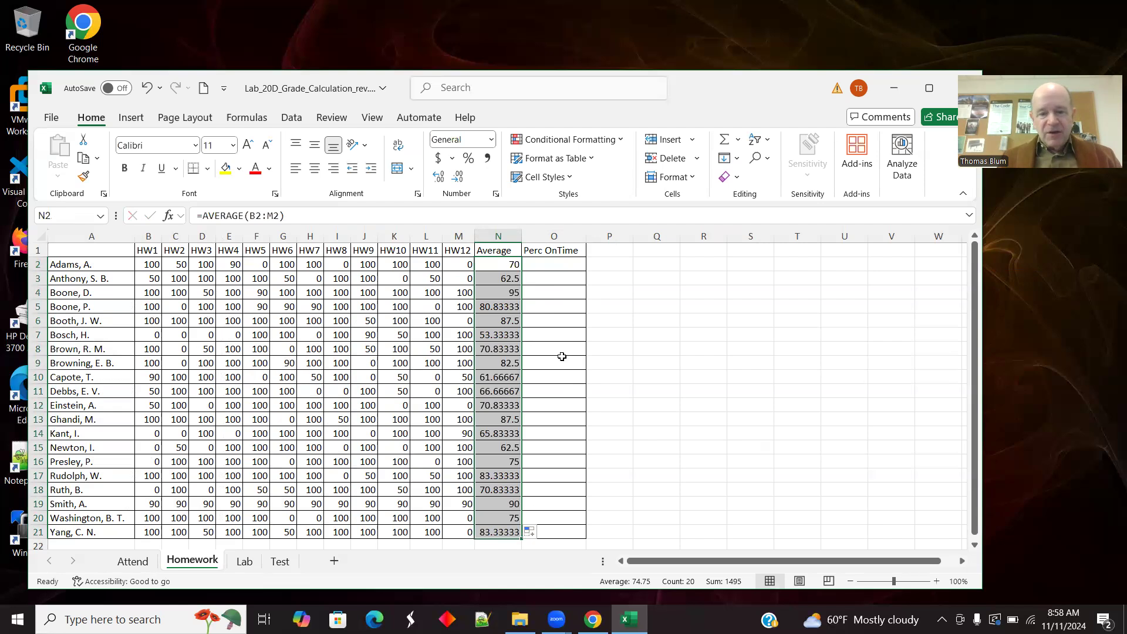
Step: Try to enter =COUNTIF(B2:M2,>90) in O2 to count the first student's on-time homework
{"action": "left_click", "coordinate": [557, 264]}
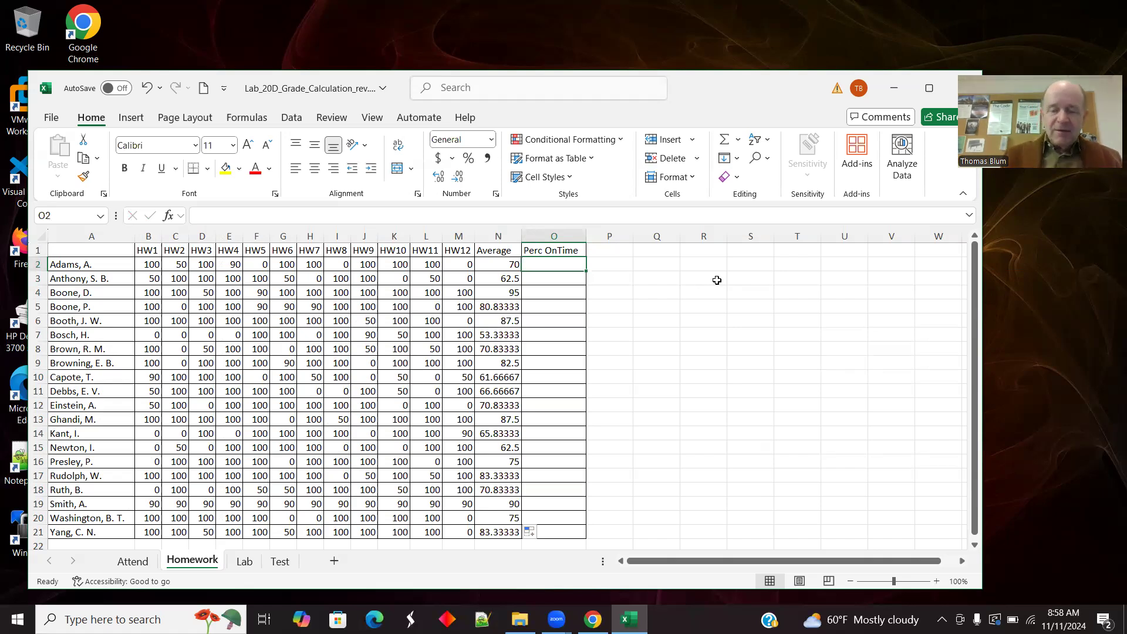
{"action": "type", "text": "="}
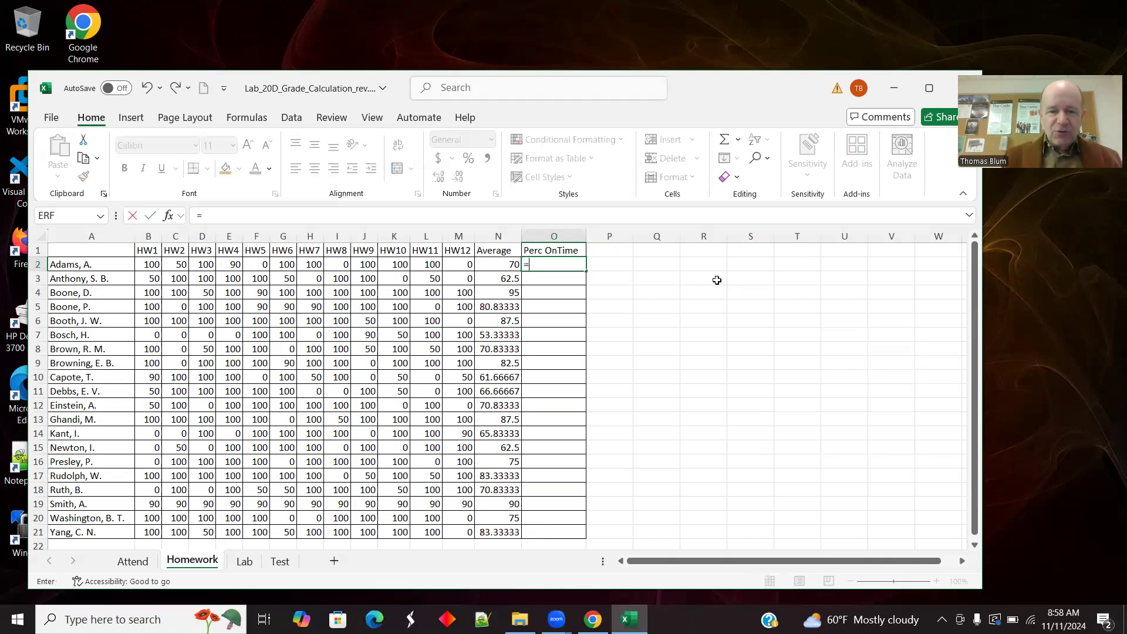
{"action": "type", "text": "CO"}
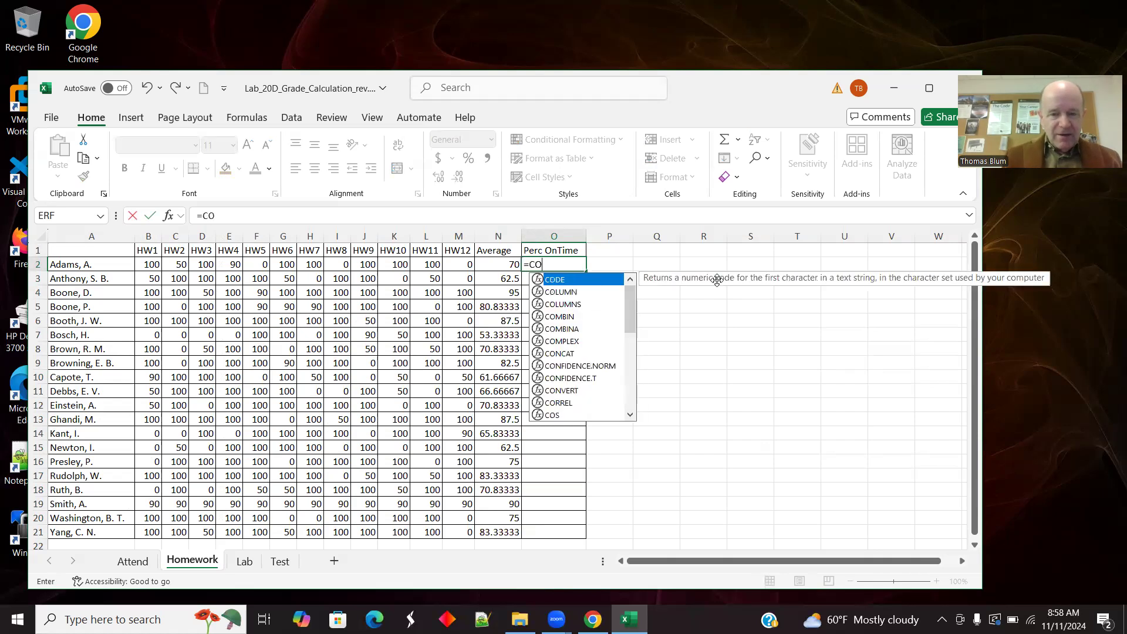
{"action": "type", "text": "UNTI"}
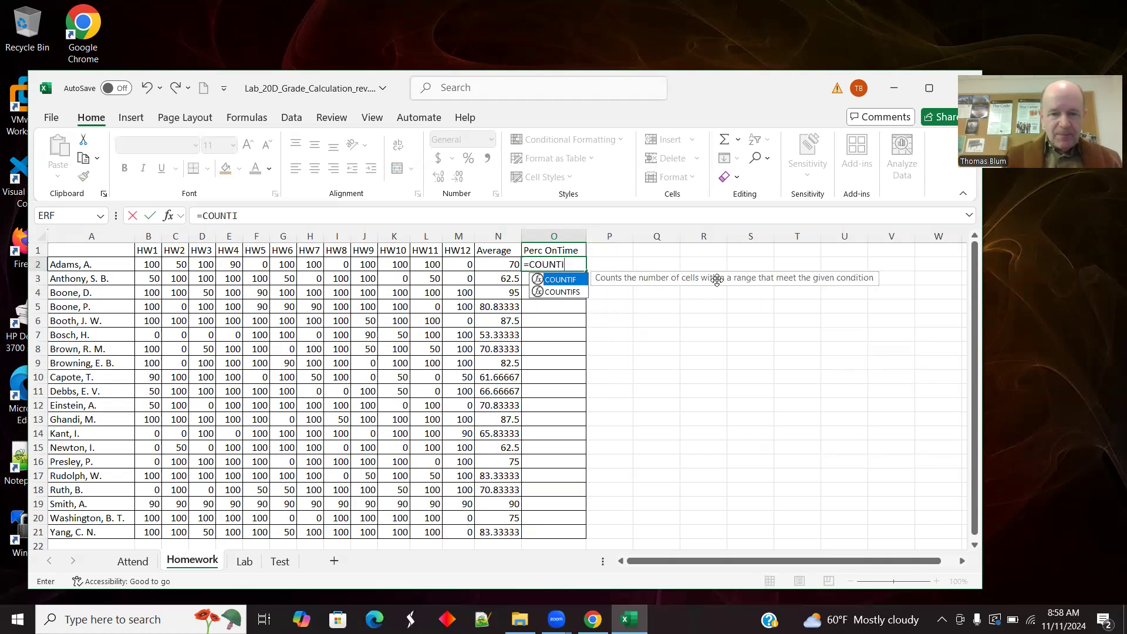
{"action": "type", "text": "F("}
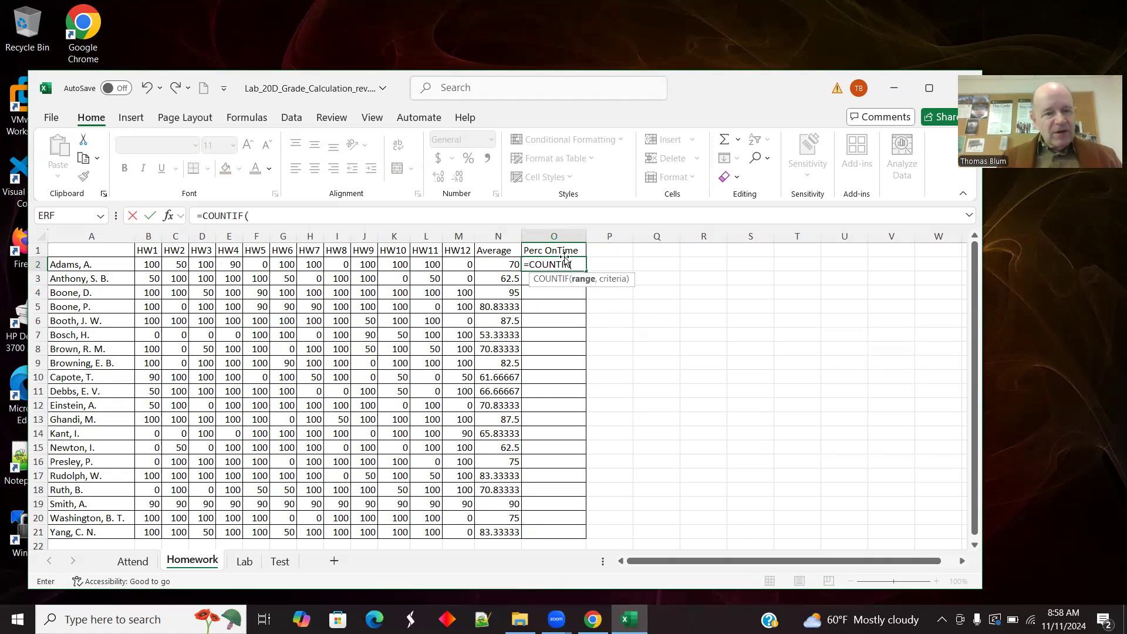
{"action": "left_click_drag", "start_coordinate": [152, 266], "coordinate": [450, 266]}
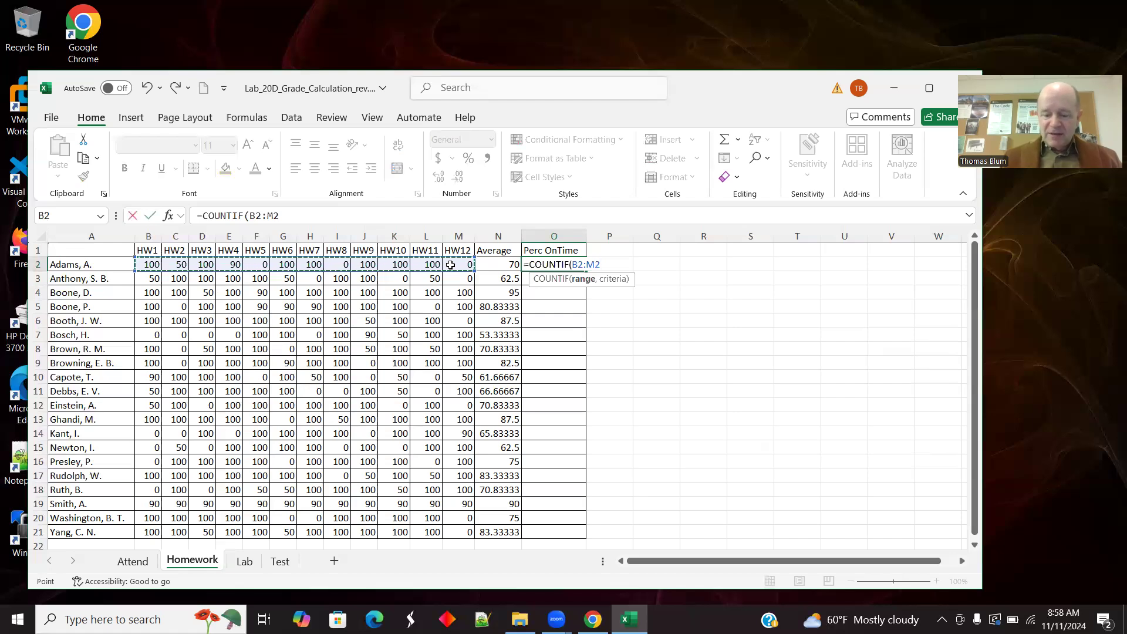
{"action": "type", "text": ","}
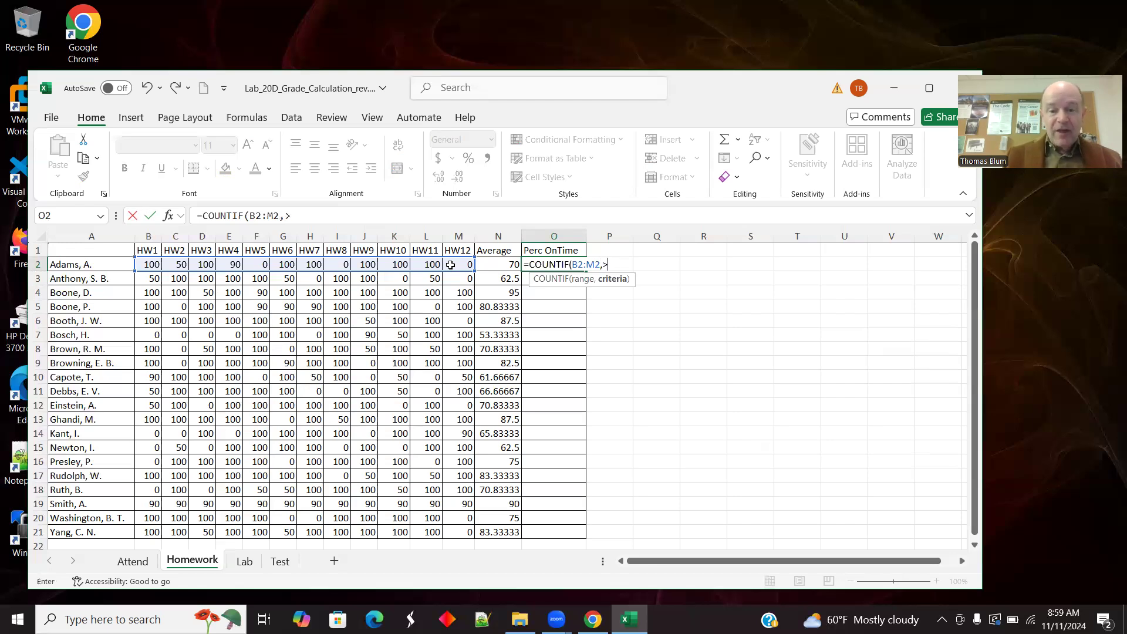
{"action": "type", "text": ">90"}
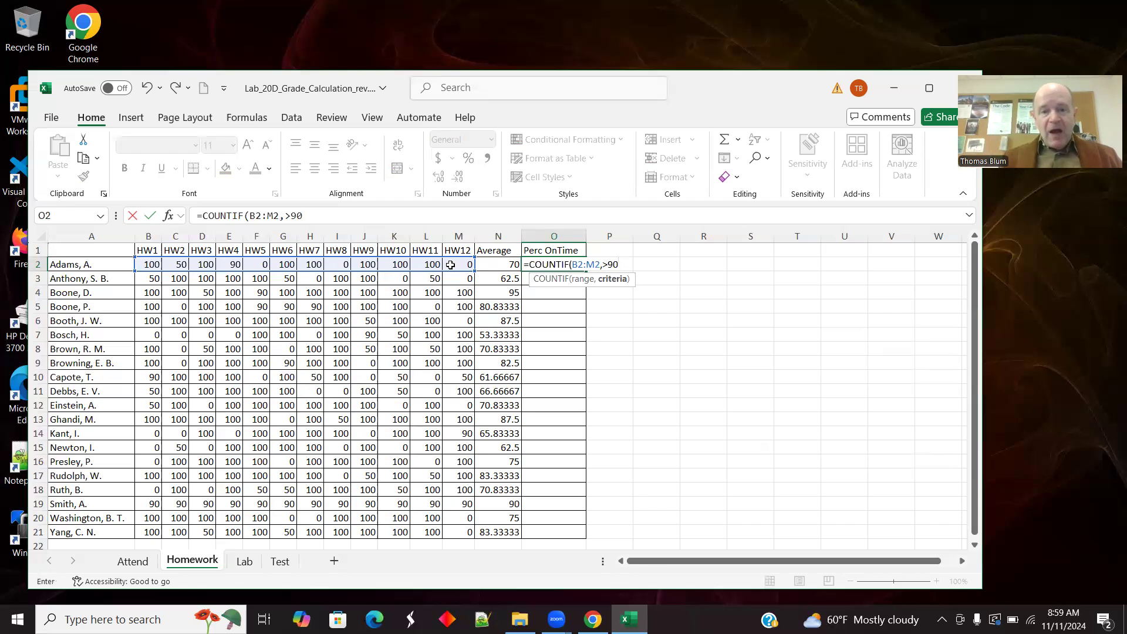
{"action": "type", "text": ")"}
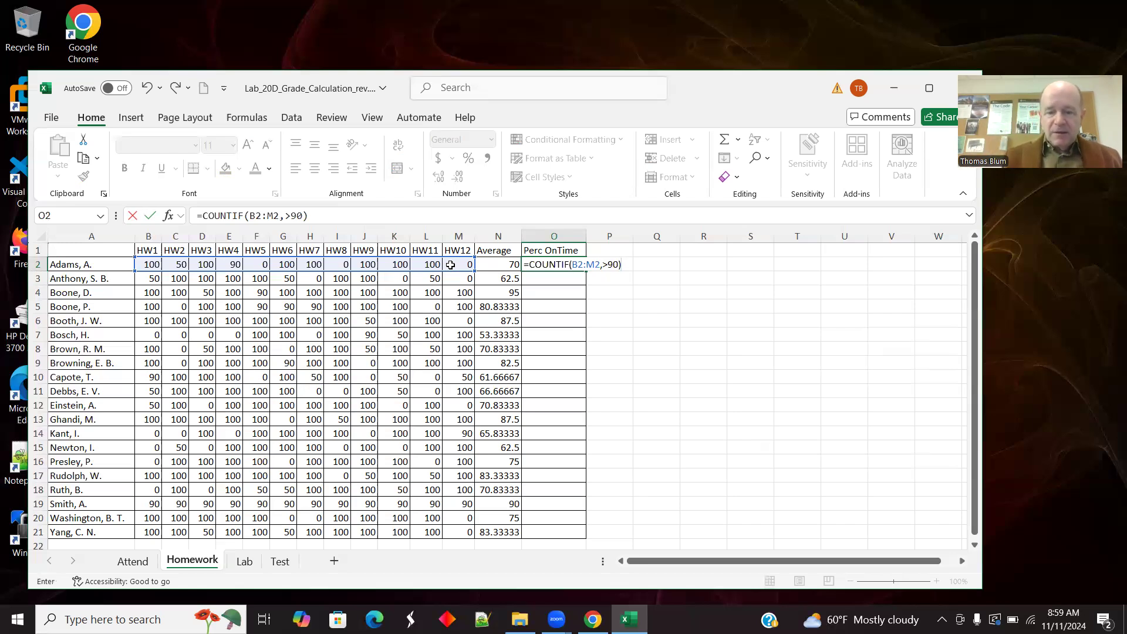
{"action": "key", "text": "Return"}
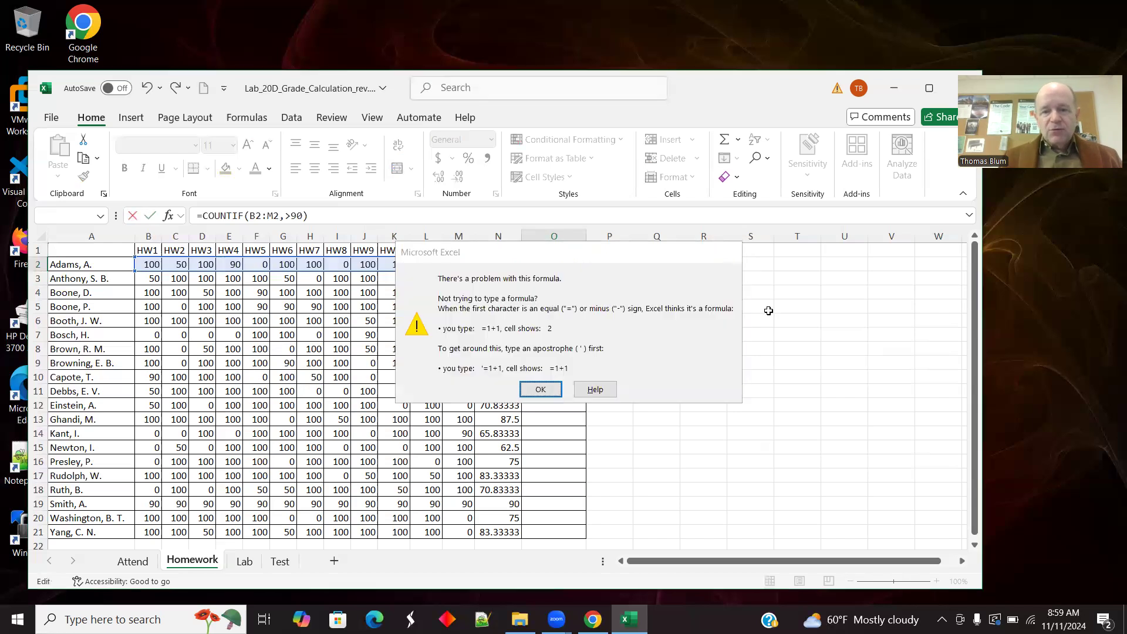
{"action": "left_click", "coordinate": [729, 252]}
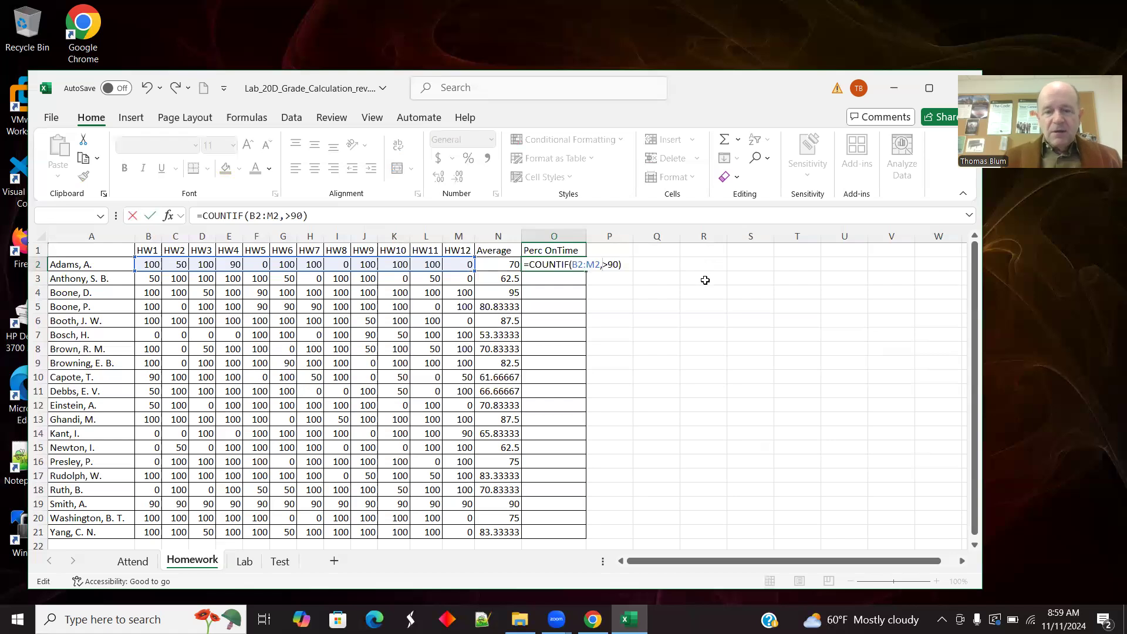
Step: Put the criterion in quotation marks so that the formula in O2 is =COUNTIF(B2:M2,">90")
{"action": "key", "text": "Left"}
{"action": "key", "text": "Left"}
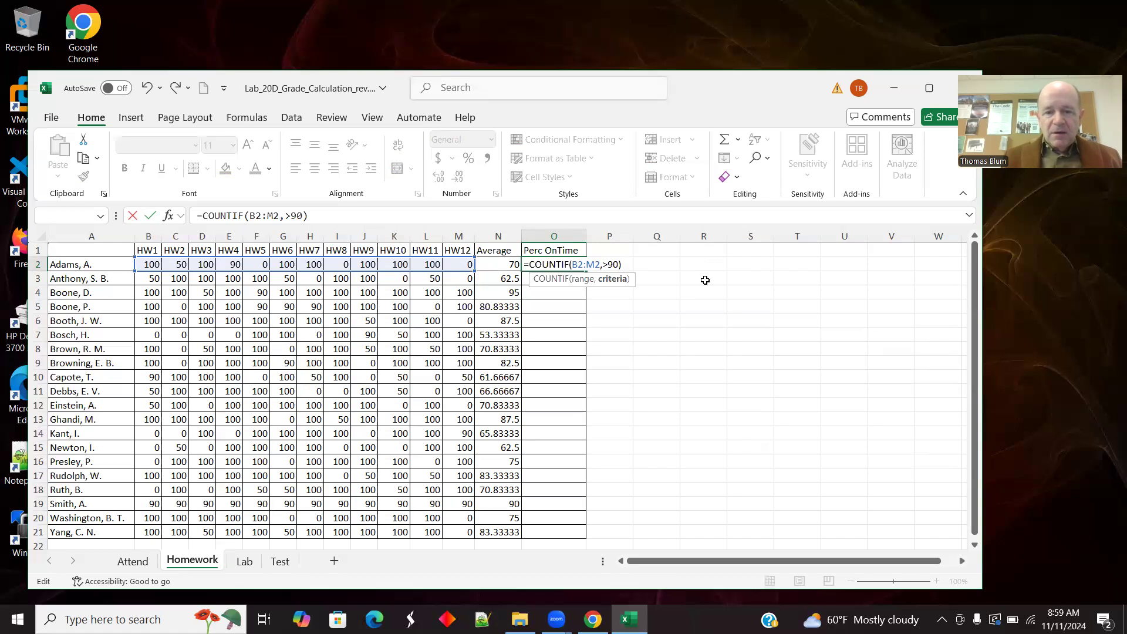
{"action": "key", "text": "BackSpace"}
{"action": "key", "text": "BackSpace"}
{"action": "key", "text": "BackSpace"}
{"action": "type", "text": "\""}
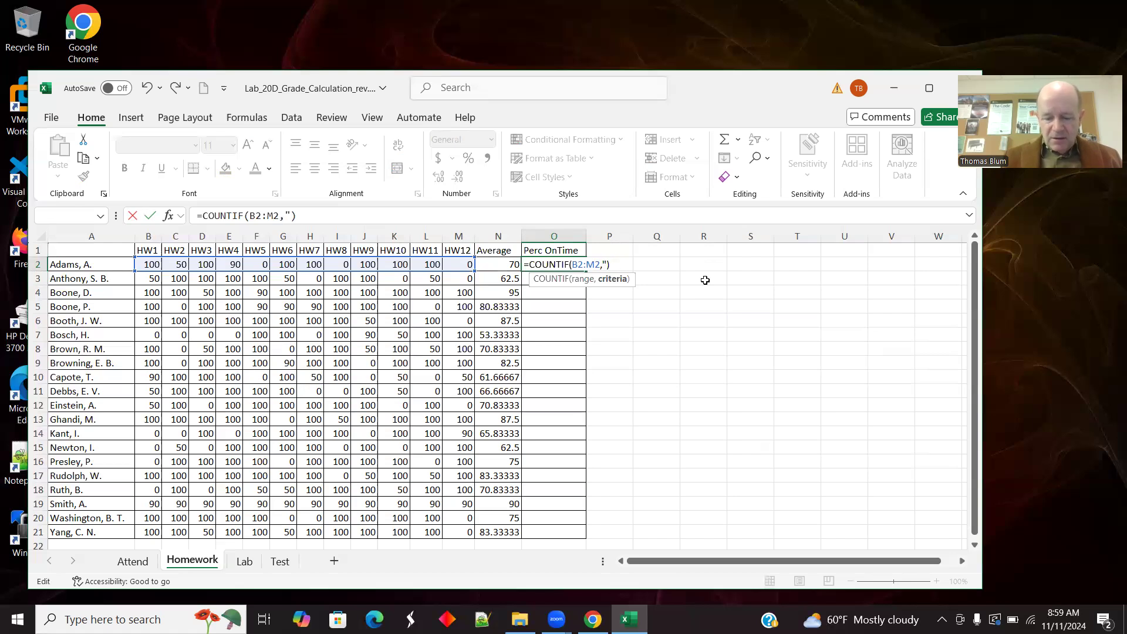
{"action": "type", "text": ">"}
{"action": "type", "text": "90\""}
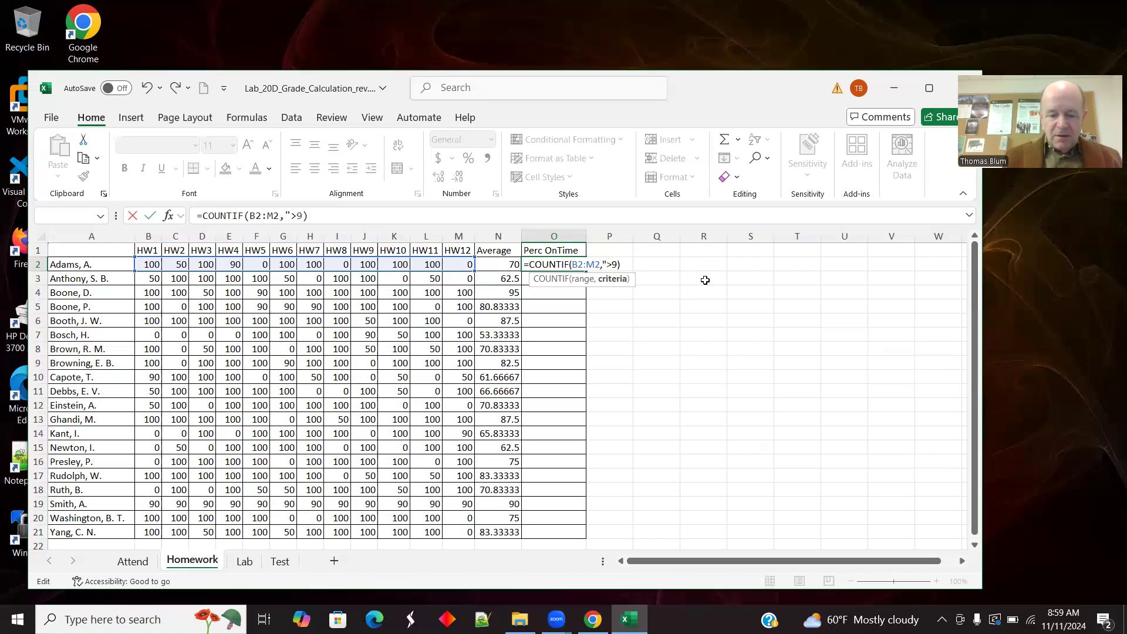
{"action": "key", "text": "Tab"}
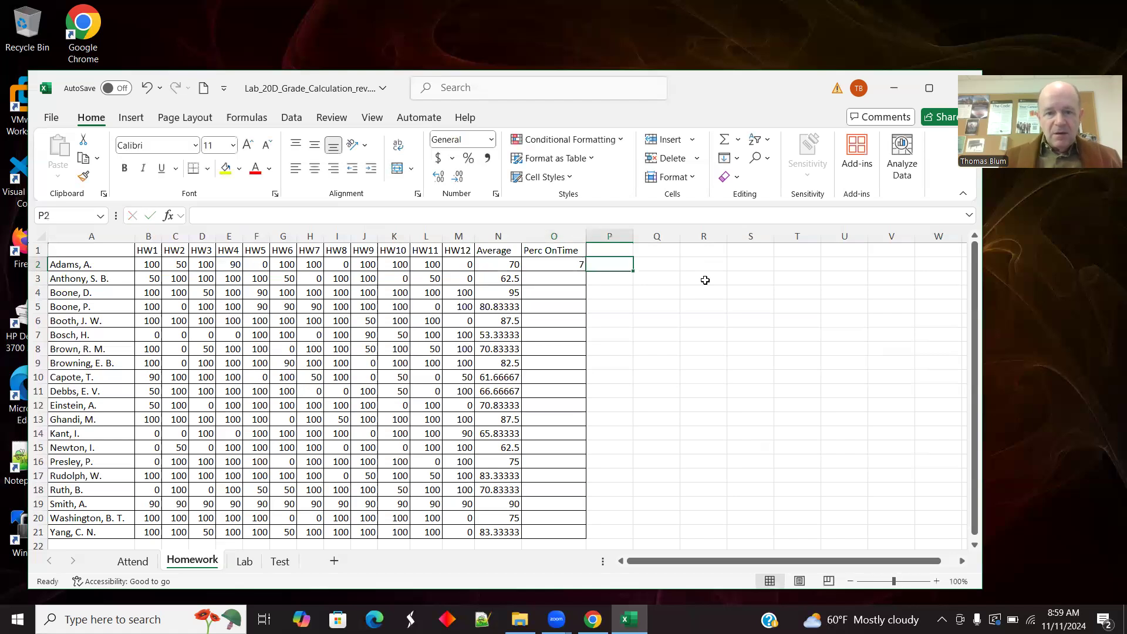
Step: Check the count in O2 against the first student's individual homework scores above 90
{"action": "left_click", "coordinate": [553, 258]}
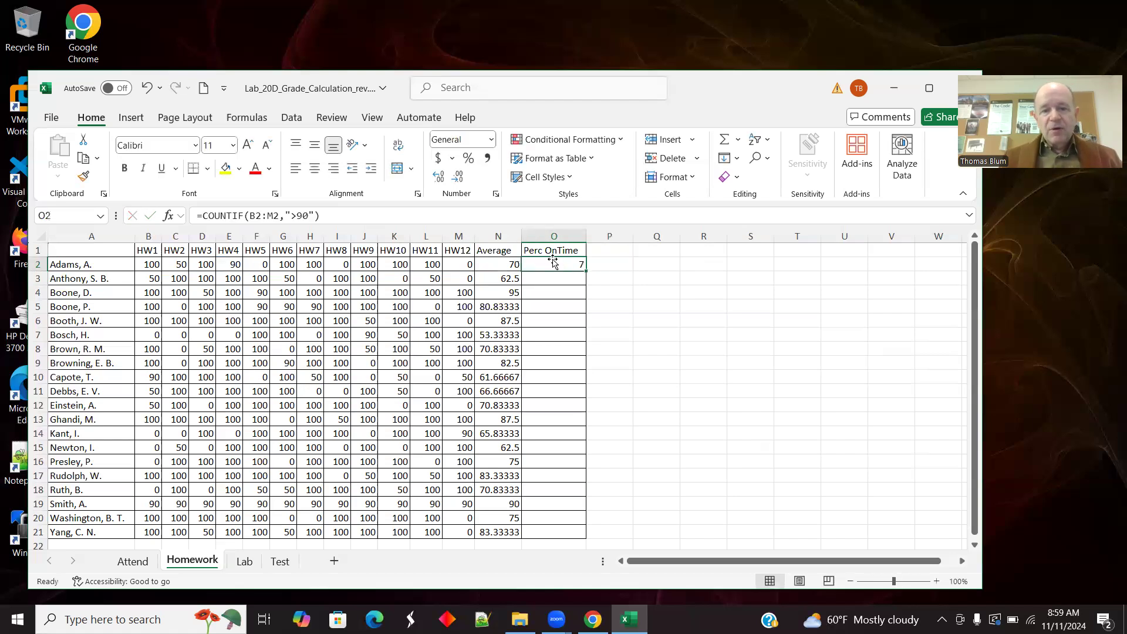
{"action": "left_click", "coordinate": [151, 262]}
{"action": "left_click", "coordinate": [202, 262]}
{"action": "left_click", "coordinate": [294, 264]}
{"action": "left_click", "coordinate": [315, 264]}
{"action": "left_click", "coordinate": [368, 261]}
{"action": "left_click", "coordinate": [399, 264]}
{"action": "left_click", "coordinate": [440, 265]}
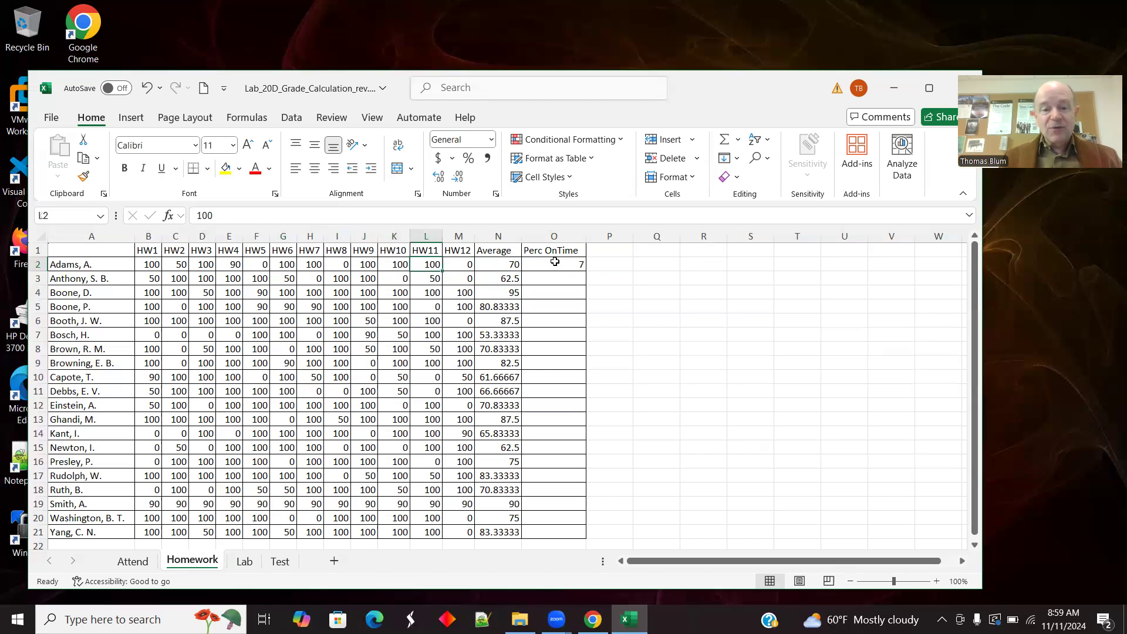
Step: Extend the formula in O2 to =COUNTIF(B2:M2,">90")/12*100 and fill it down through row 21
{"action": "left_click", "coordinate": [585, 266]}
{"action": "type", "text": "=COUNTIF(B2:M2,\">90\")"}
{"action": "left_click", "coordinate": [371, 218]}
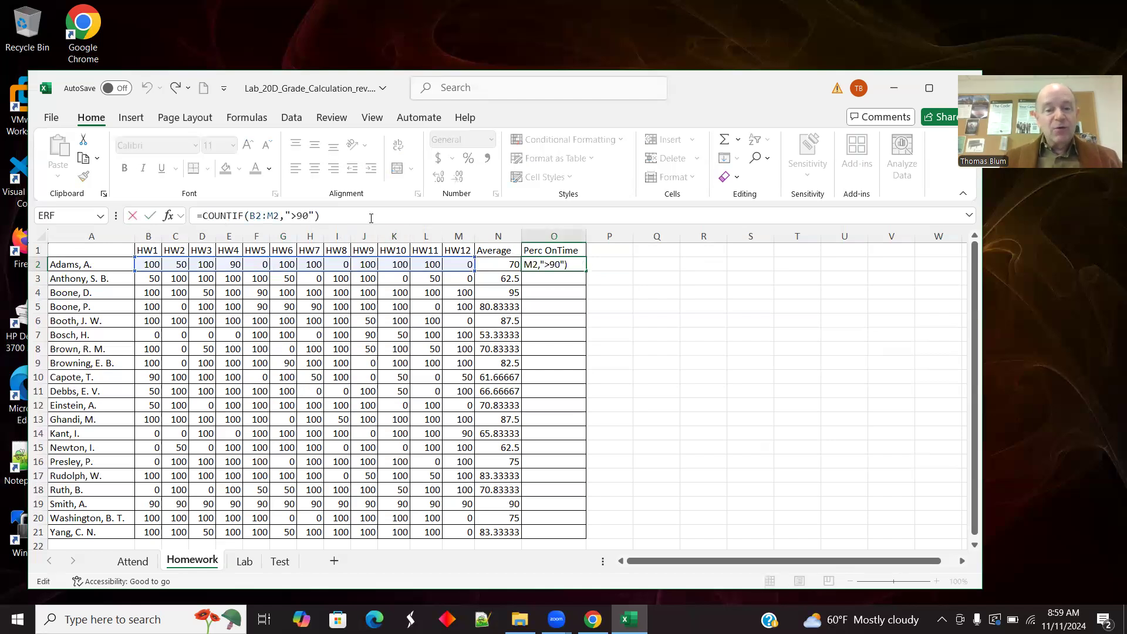
{"action": "type", "text": "/"}
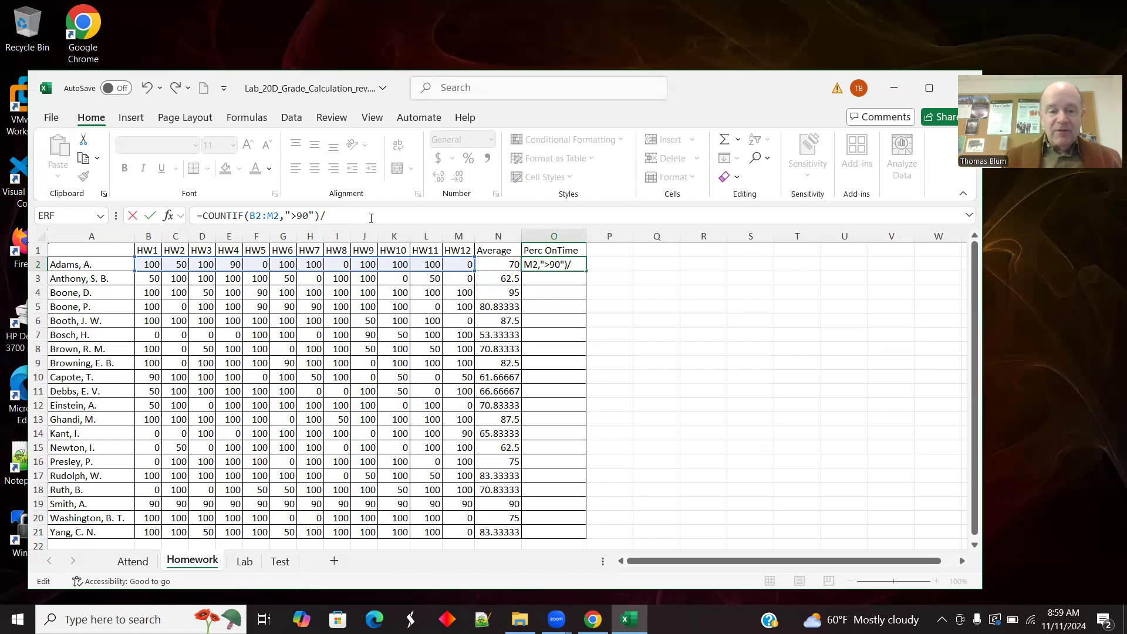
{"action": "type", "text": "12"}
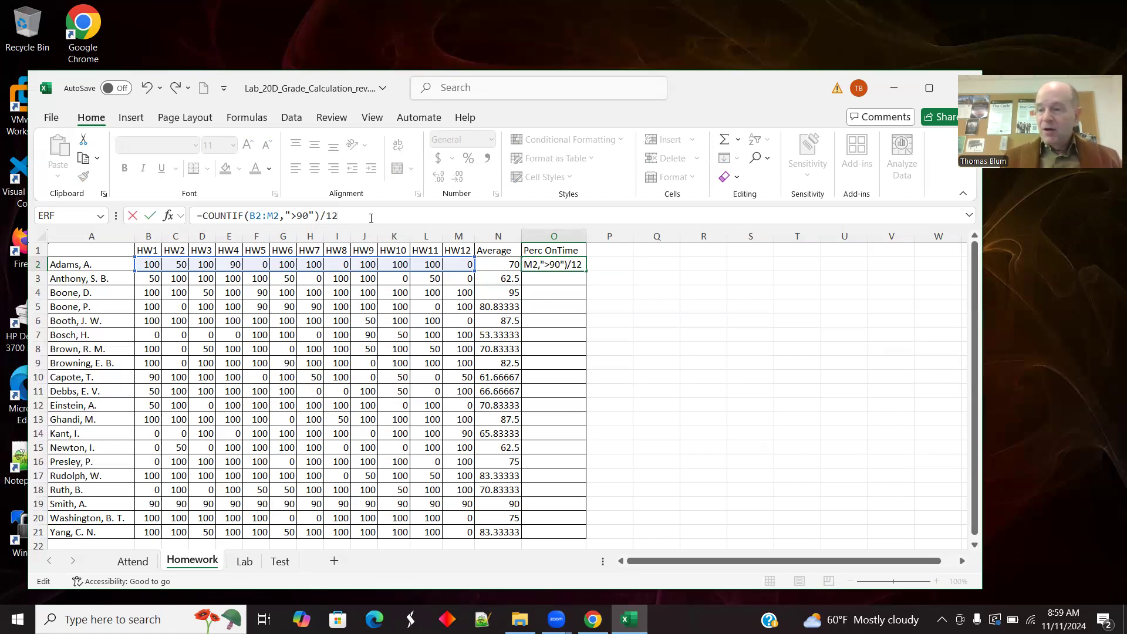
{"action": "type", "text": "*100"}
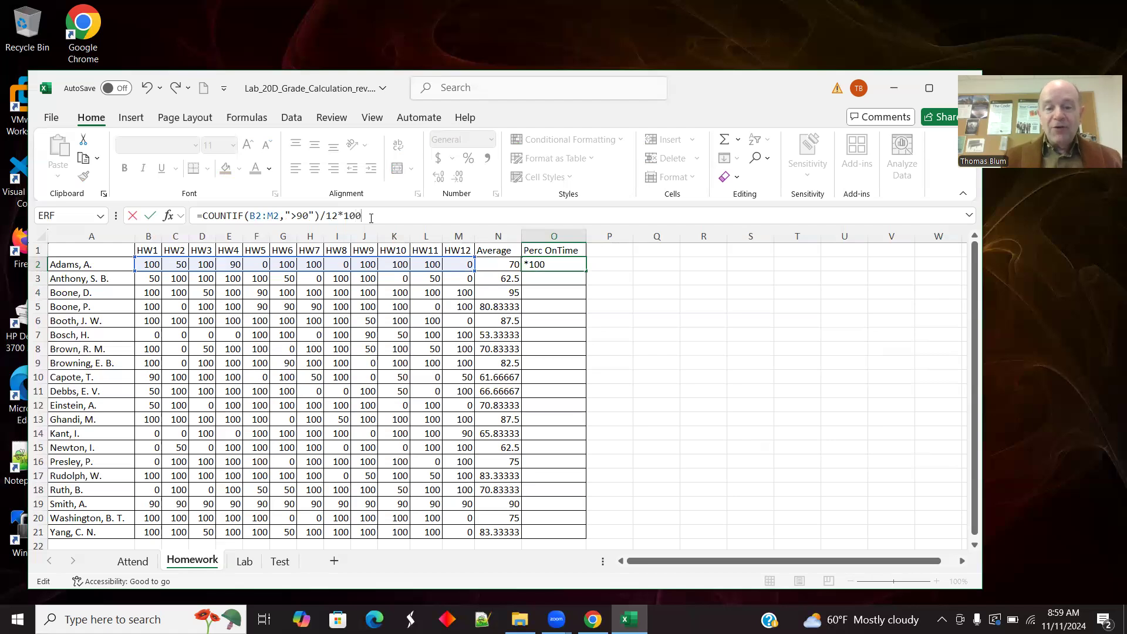
{"action": "key", "text": "Tab"}
{"action": "left_click", "coordinate": [543, 265]}
{"action": "left_click_drag", "start_coordinate": [586, 271], "coordinate": [597, 536]}
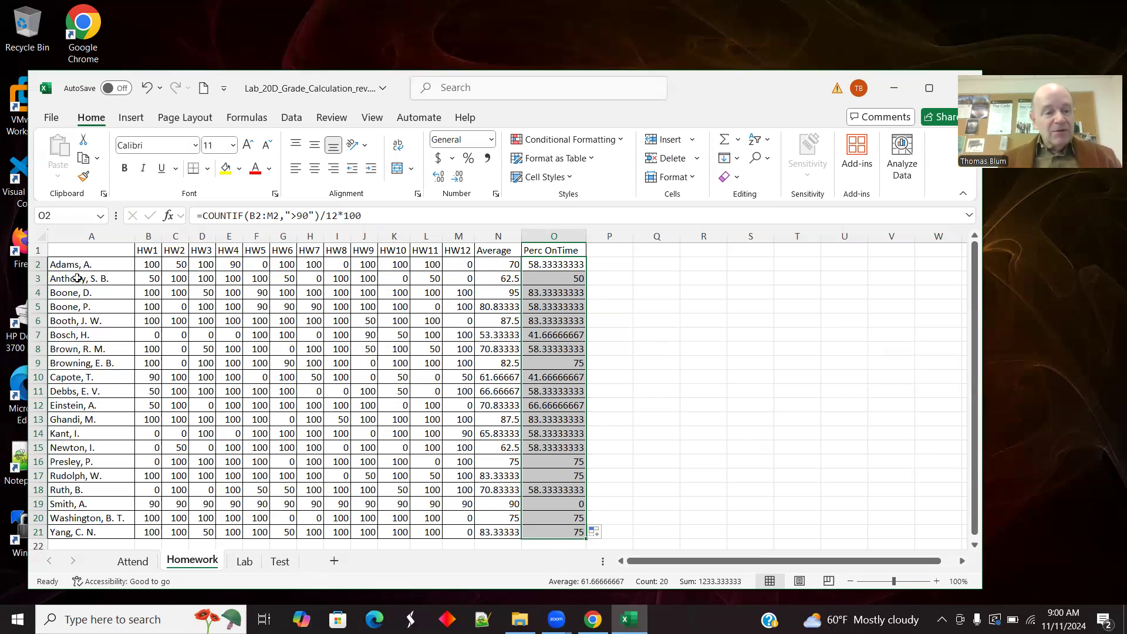
Step: Check the second student's on-time percentage in O3 against the homework scores of 100 in row 3
{"action": "left_click", "coordinate": [182, 275]}
{"action": "left_click", "coordinate": [205, 275]}
{"action": "left_click", "coordinate": [240, 279]}
{"action": "left_click", "coordinate": [249, 279]}
{"action": "left_click", "coordinate": [334, 278]}
{"action": "left_click", "coordinate": [368, 279]}
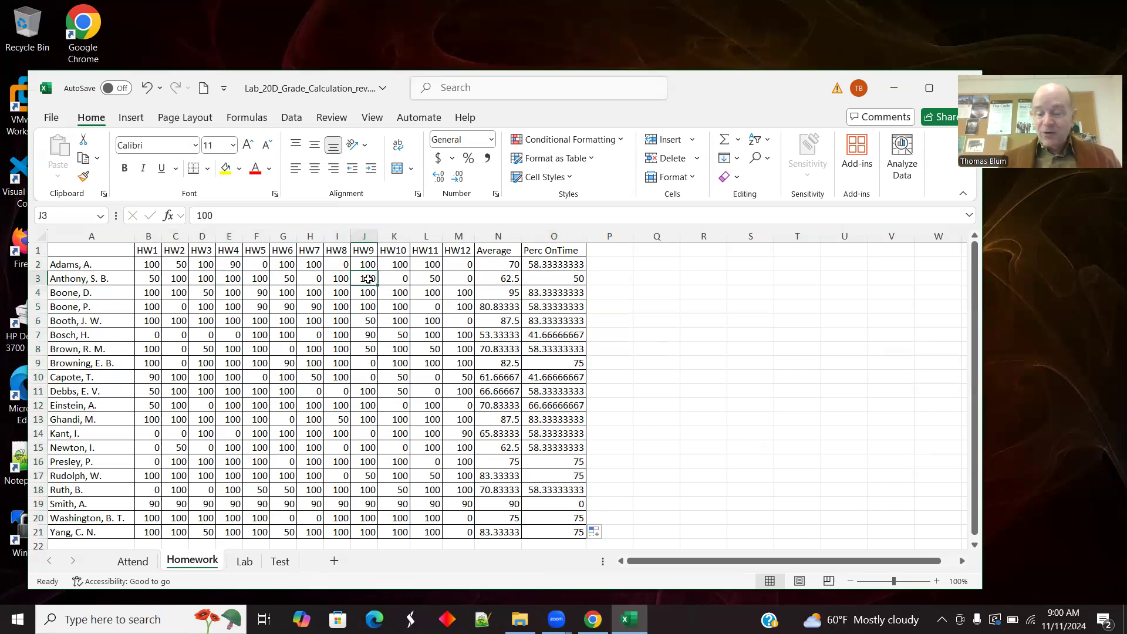
{"action": "left_click", "coordinate": [569, 279]}
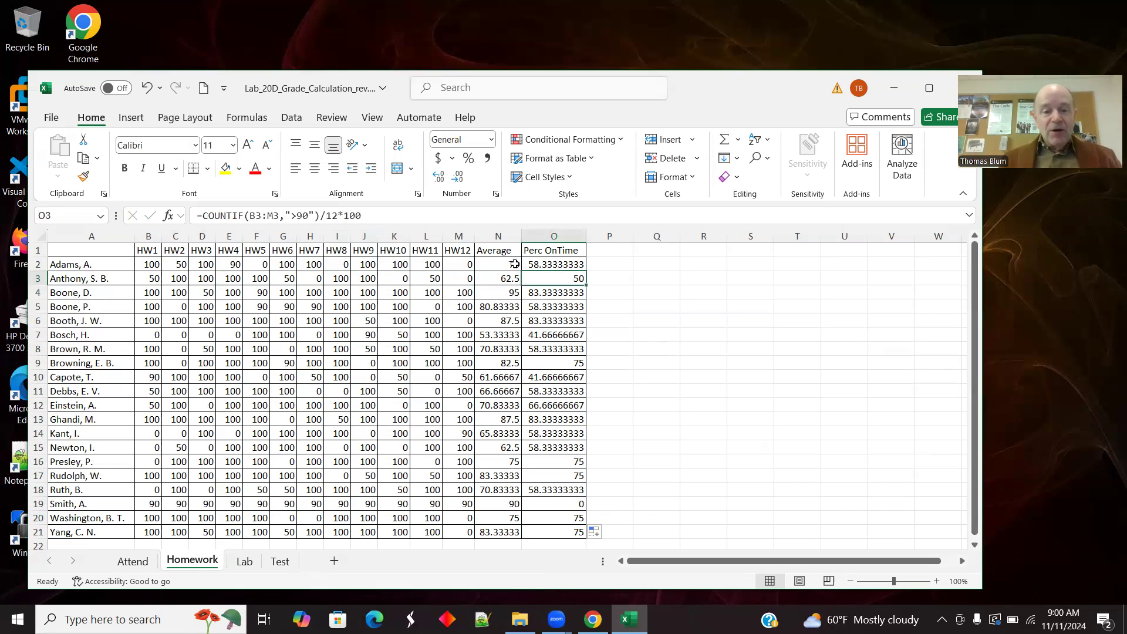
Step: Copy the homework averages in N2:N21 and paste them as values into the Test sheet's Homework Average column, starting at H2
{"action": "left_click_drag", "start_coordinate": [496, 261], "coordinate": [496, 532]}
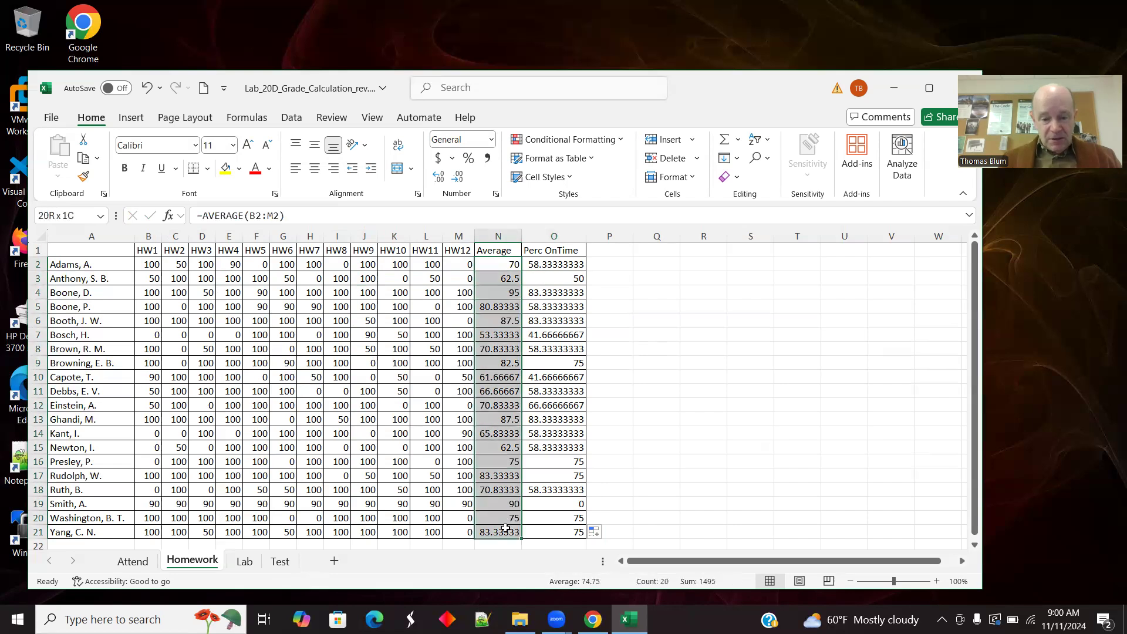
{"action": "right_click", "coordinate": [493, 472]}
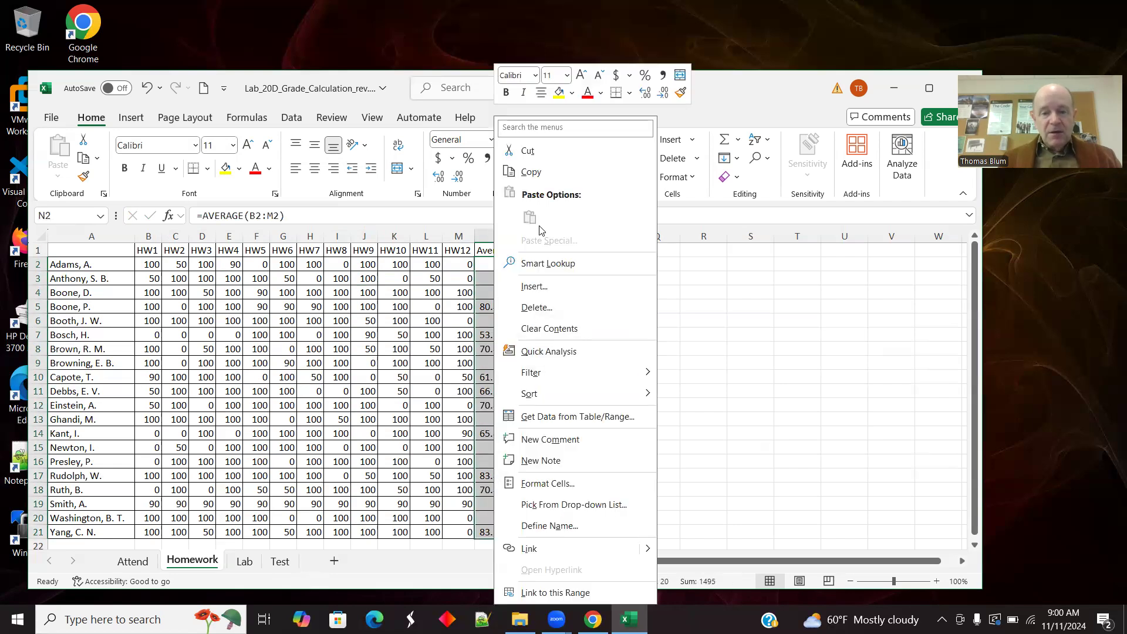
{"action": "left_click", "coordinate": [530, 172]}
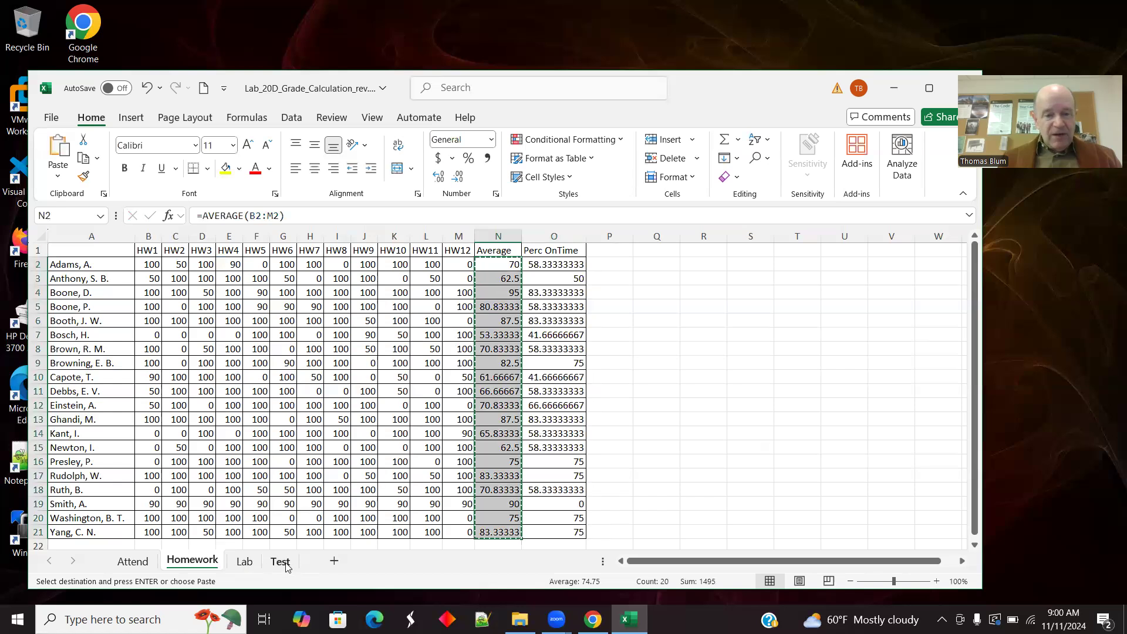
{"action": "left_click", "coordinate": [294, 563]}
{"action": "left_click", "coordinate": [487, 325]}
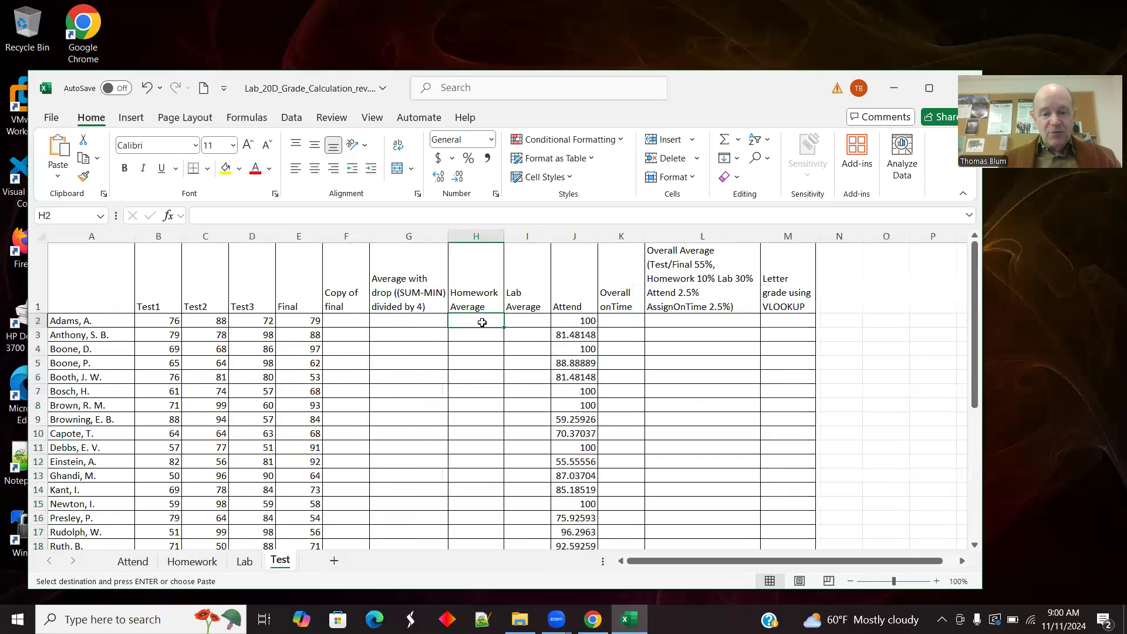
{"action": "right_click", "coordinate": [484, 322]}
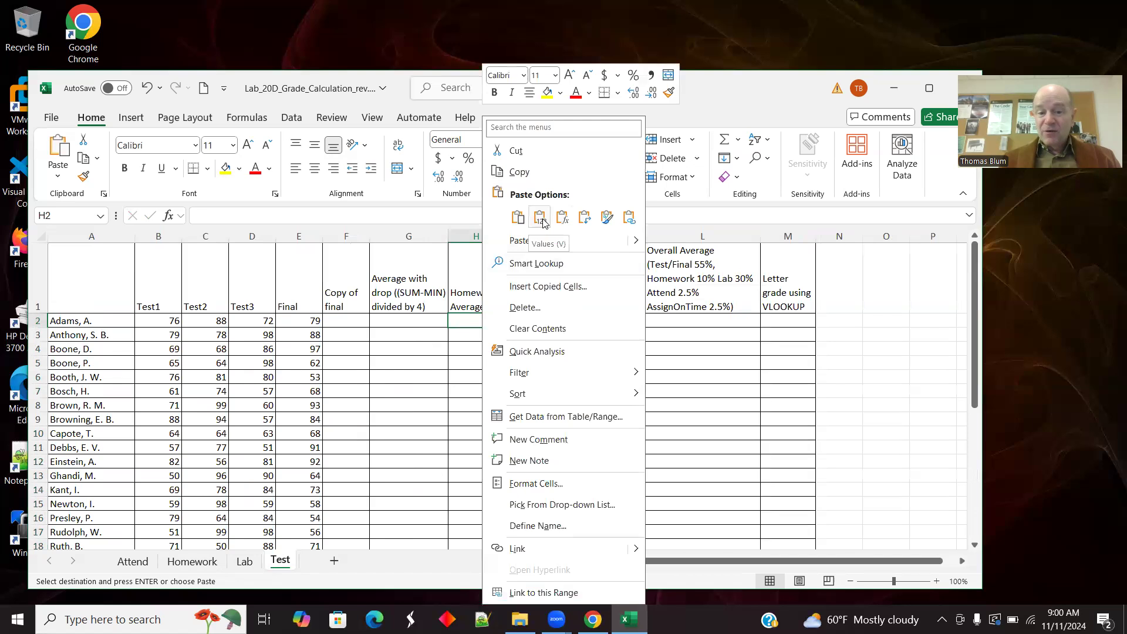
{"action": "left_click", "coordinate": [539, 218]}
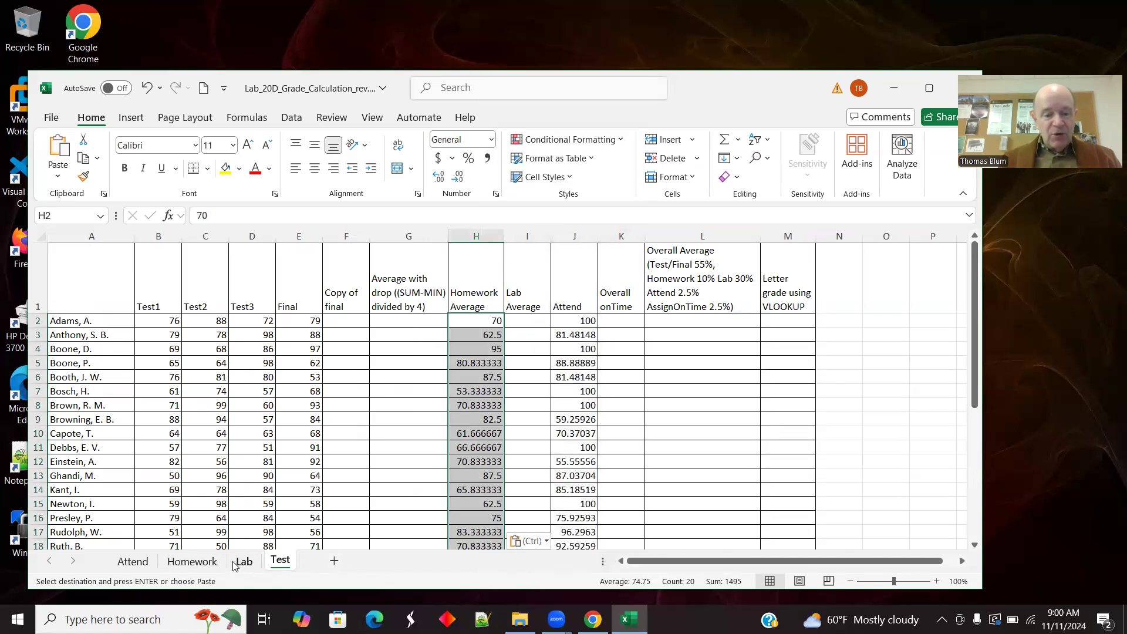
Step: Calculate the first student's lab average on the Lab sheet by entering =AVERAGE(B2:Y2) in Z2
{"action": "left_click", "coordinate": [192, 562]}
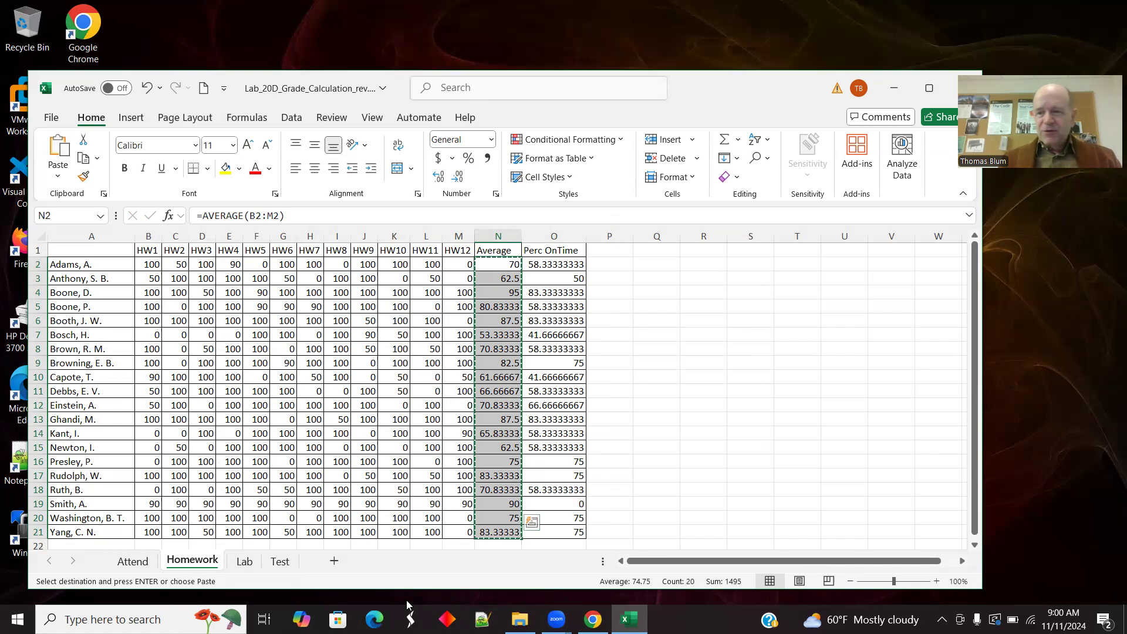
{"action": "left_click", "coordinate": [244, 563]}
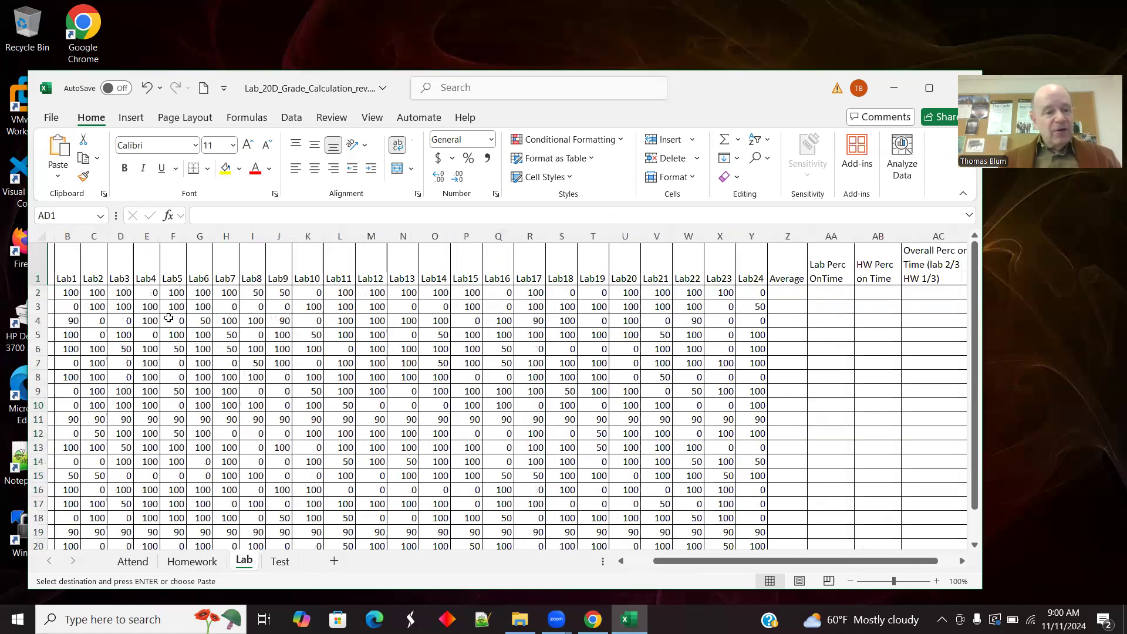
{"action": "left_click", "coordinate": [783, 291]}
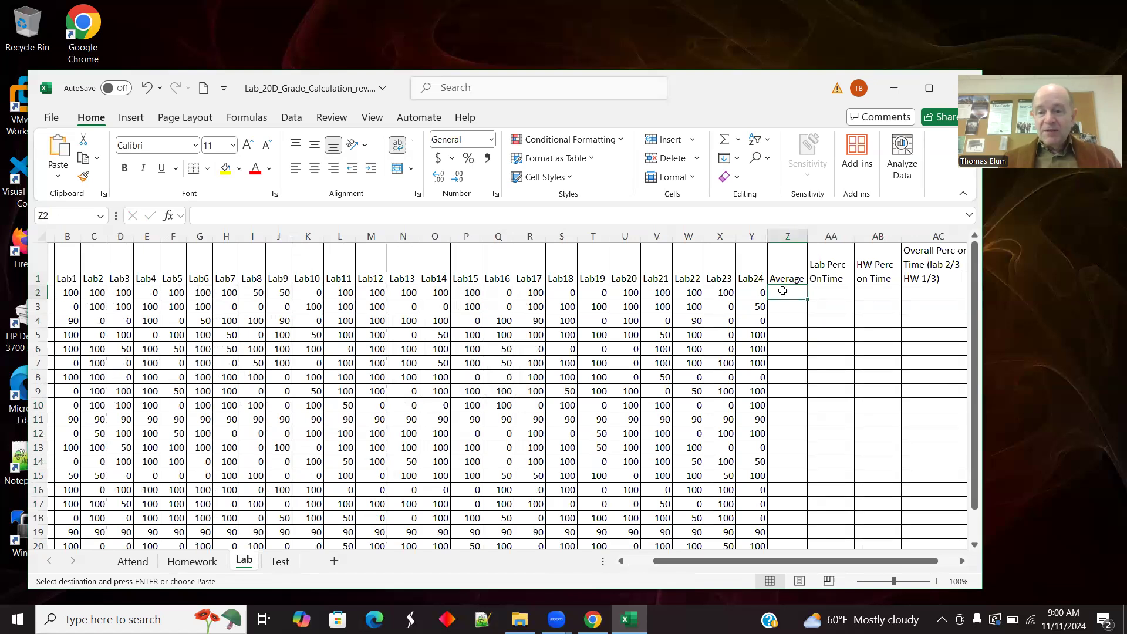
{"action": "type", "text": "="}
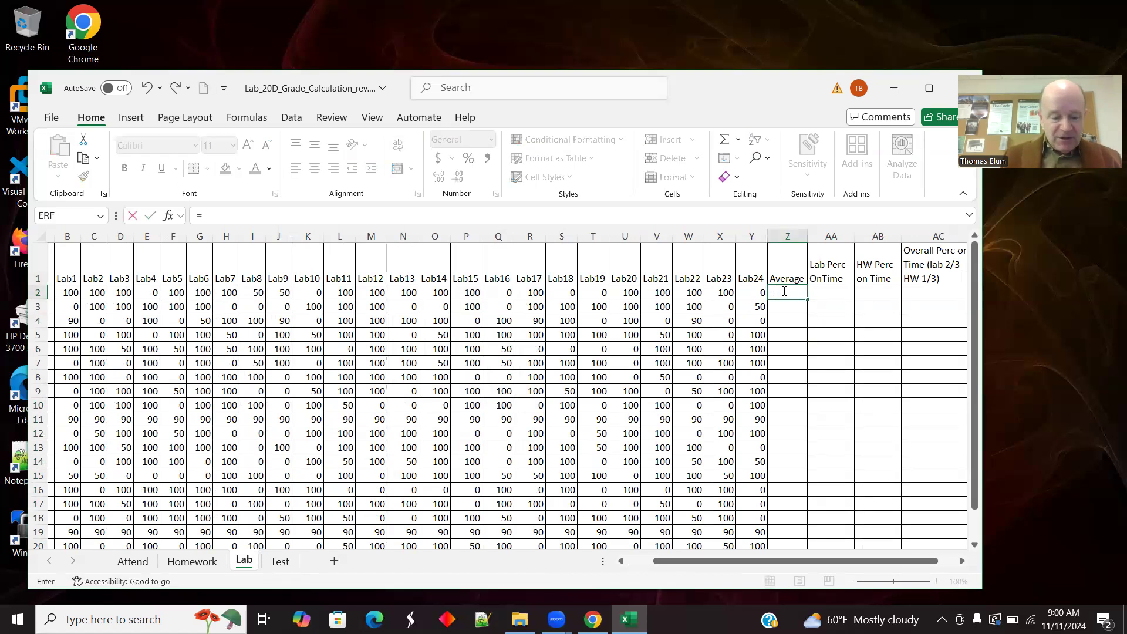
{"action": "type", "text": "average("}
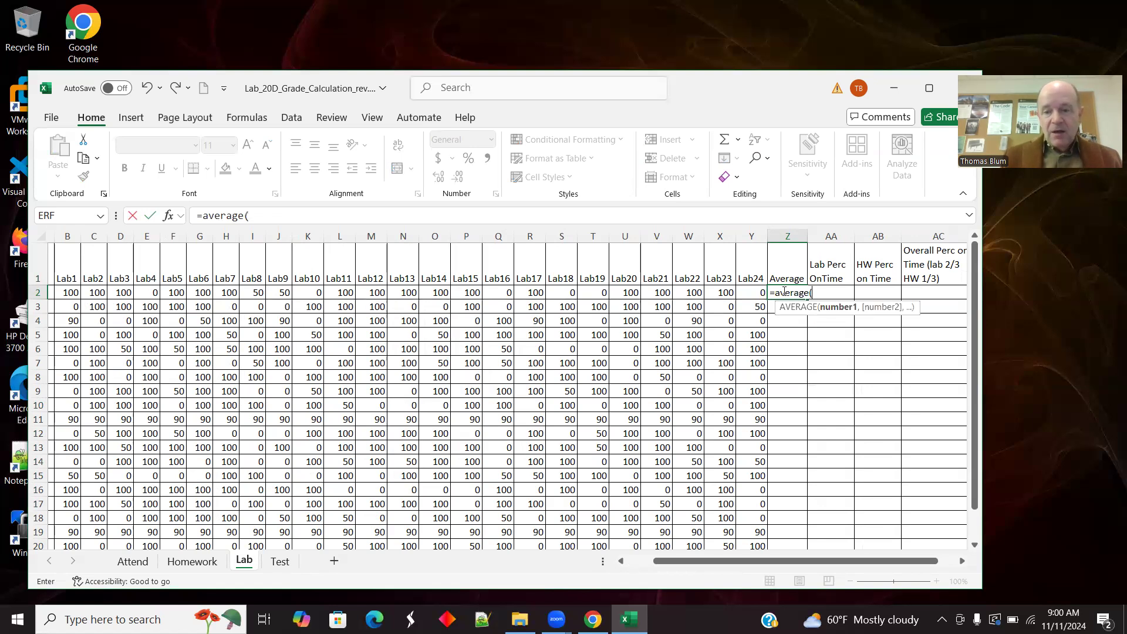
{"action": "left_click_drag", "start_coordinate": [70, 292], "coordinate": [759, 299]}
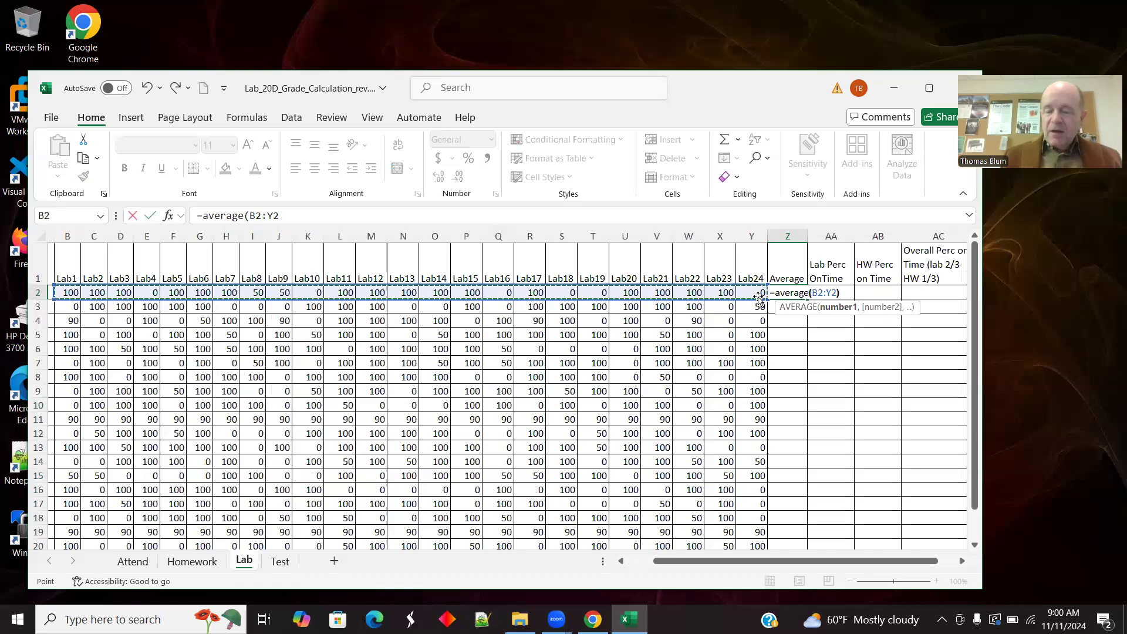
{"action": "key", "text": "Tab"}
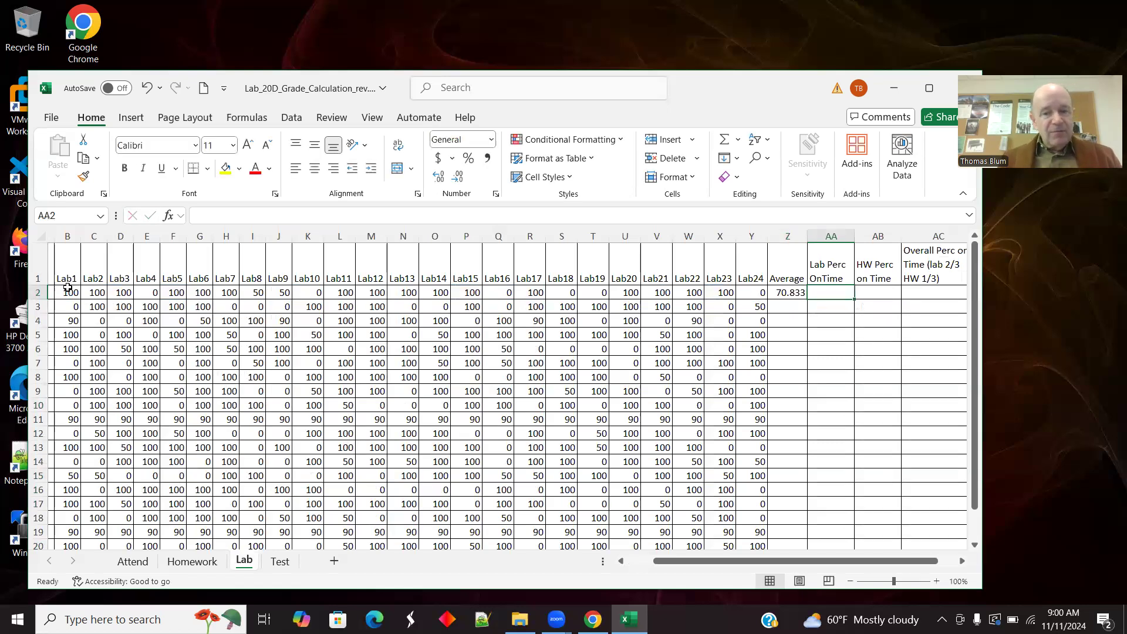
Step: Fill the lab average formula in Z2 down through row 21
{"action": "left_click", "coordinate": [791, 292]}
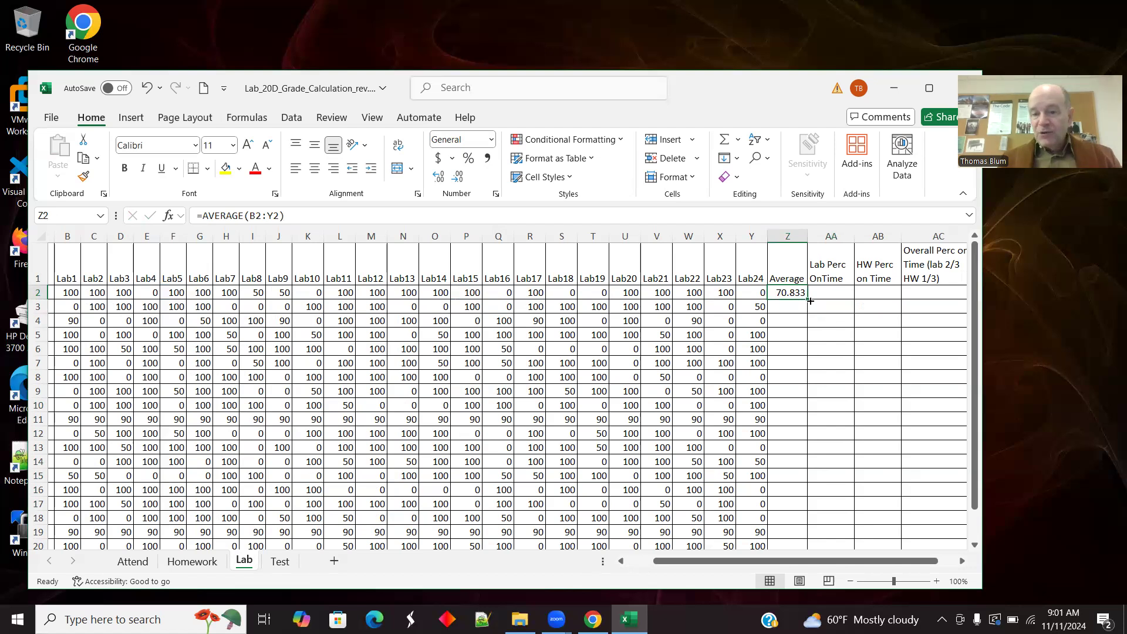
{"action": "left_click_drag", "start_coordinate": [808, 300], "coordinate": [817, 522]}
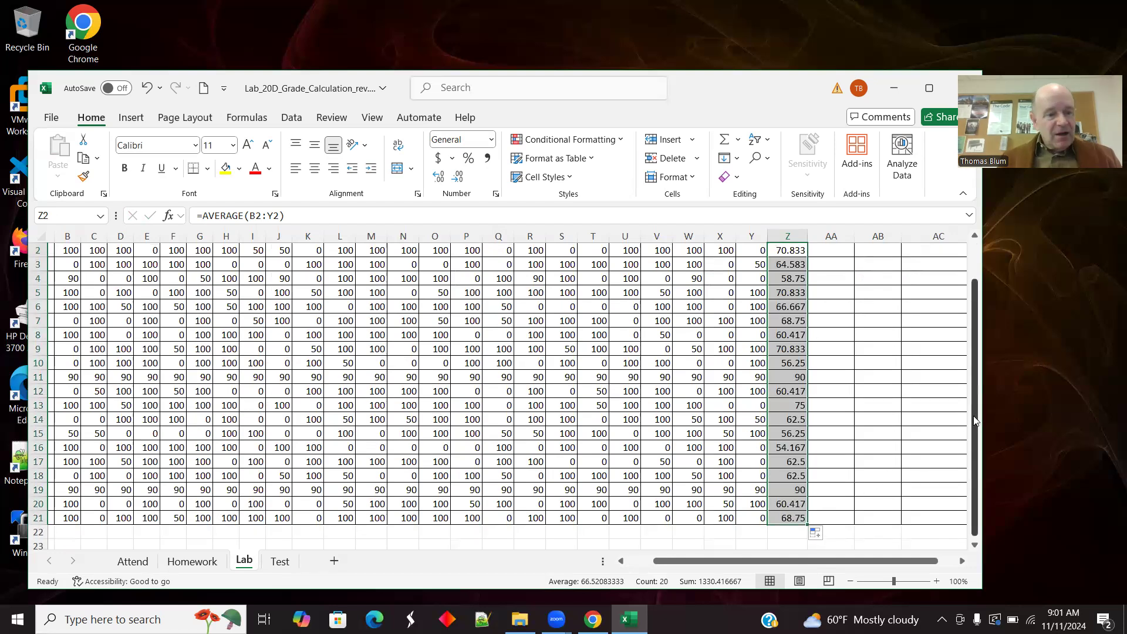
{"action": "left_click_drag", "start_coordinate": [977, 422], "coordinate": [976, 364]}
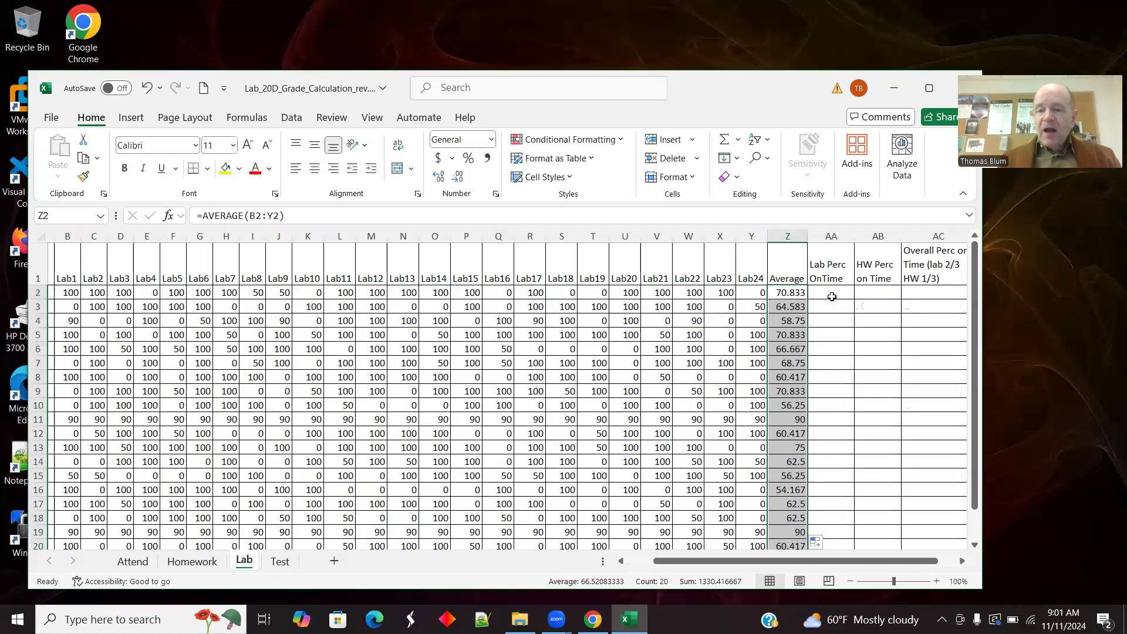
Step: Enter =COUNTIF(B2:Y2,">90)/24*100 in AA2 for the lab on-time percentage and decline the proposed correction
{"action": "left_click", "coordinate": [830, 294]}
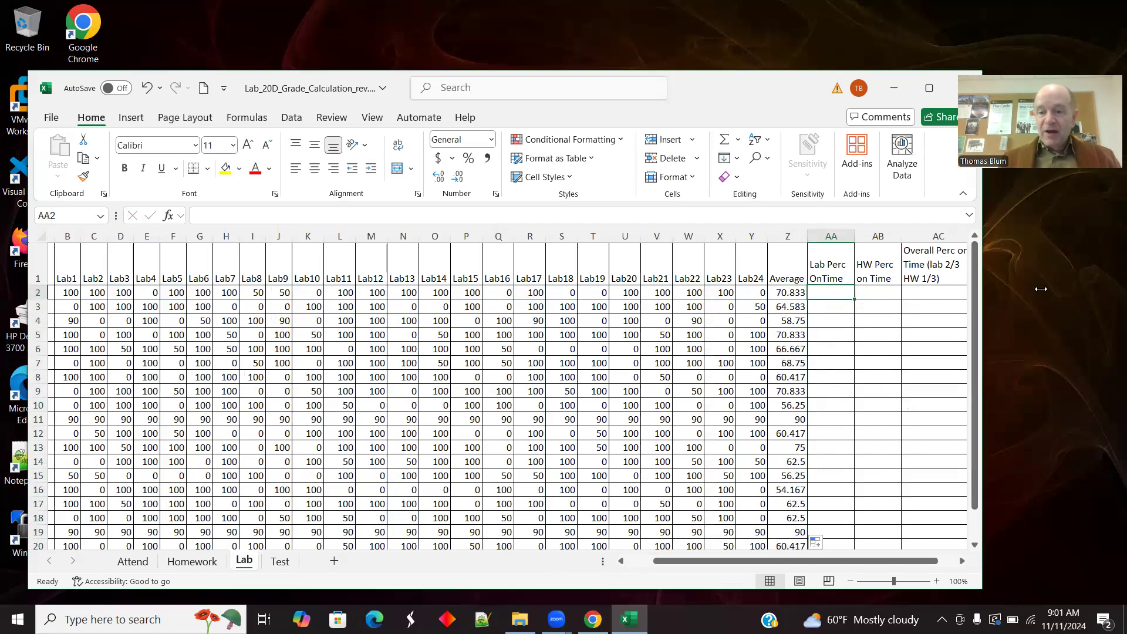
{"action": "type", "text": "="}
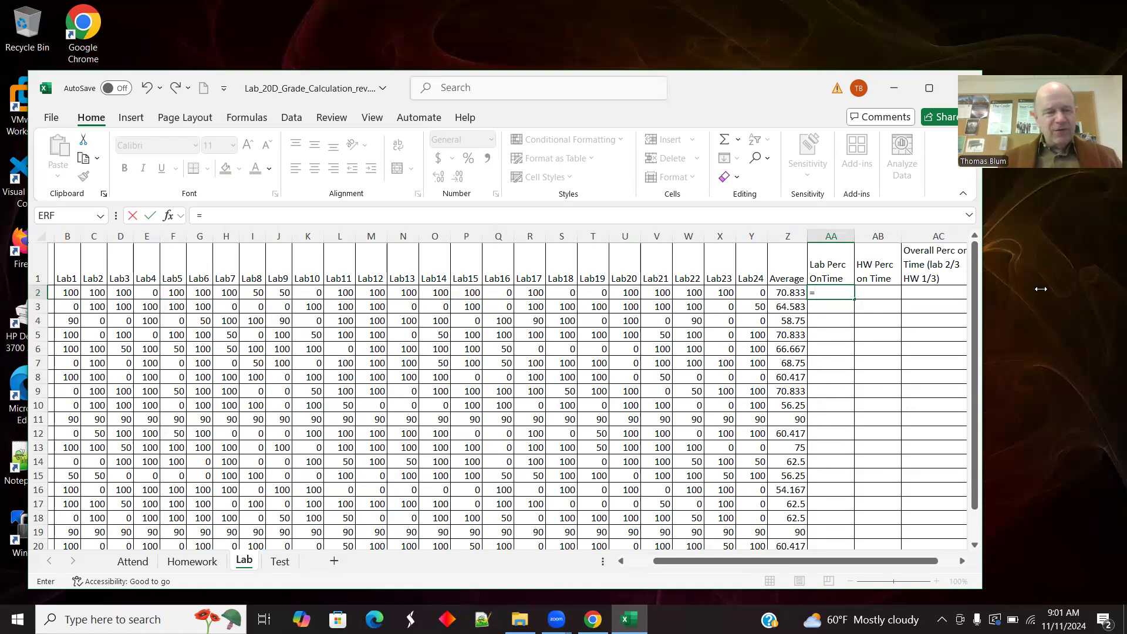
{"action": "type", "text": "COU"}
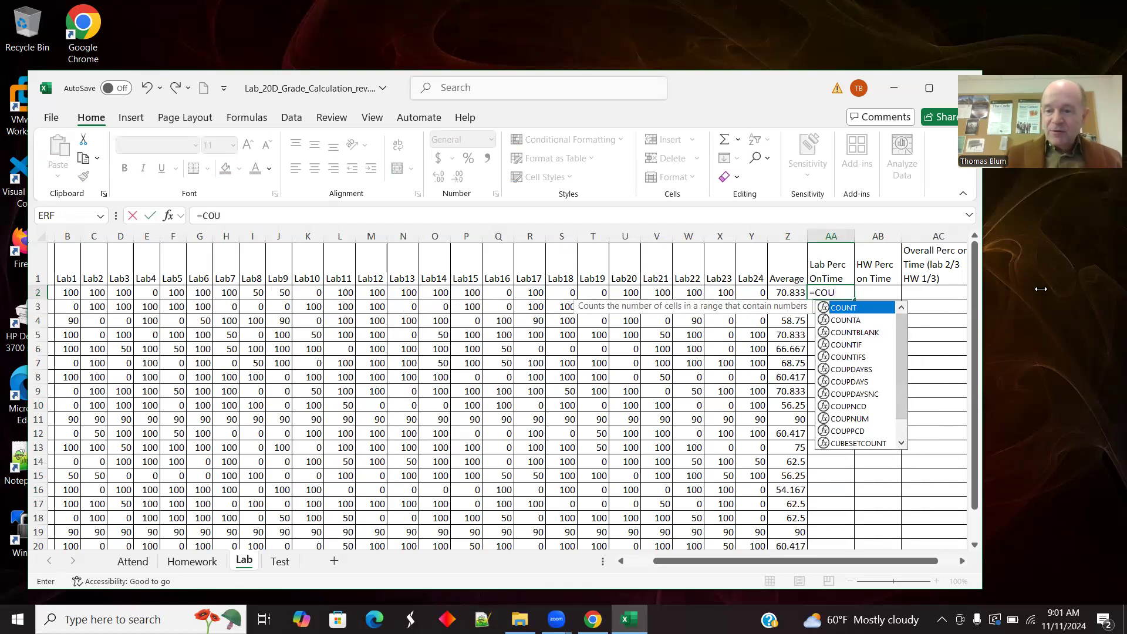
{"action": "type", "text": "NTO"}
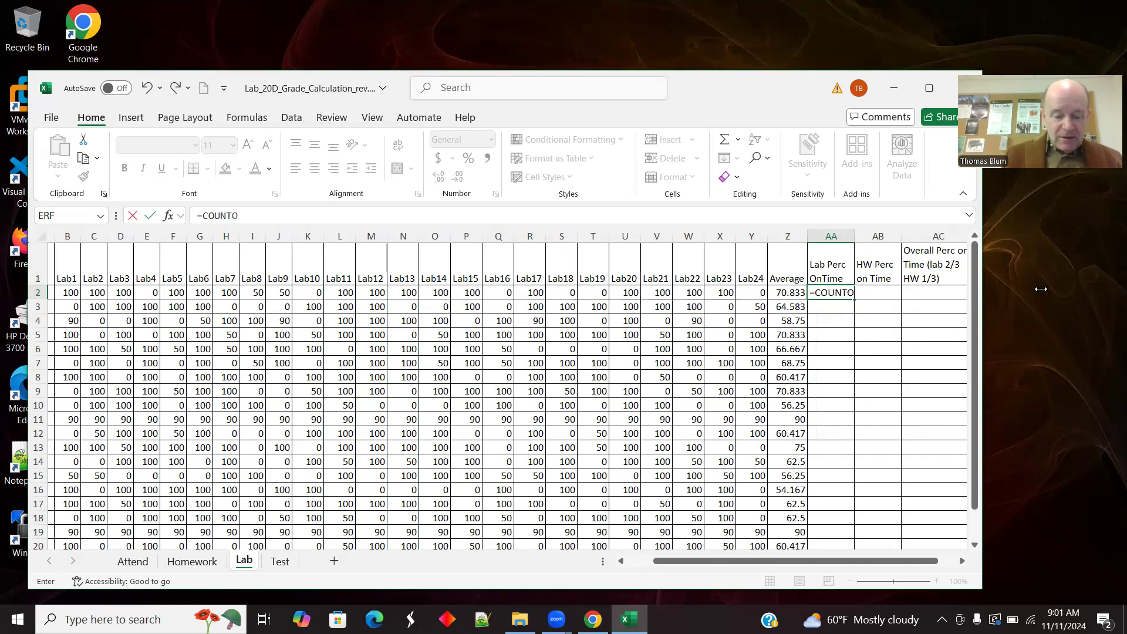
{"action": "key", "text": "BackSpace"}
{"action": "key", "text": "BackSpace"}
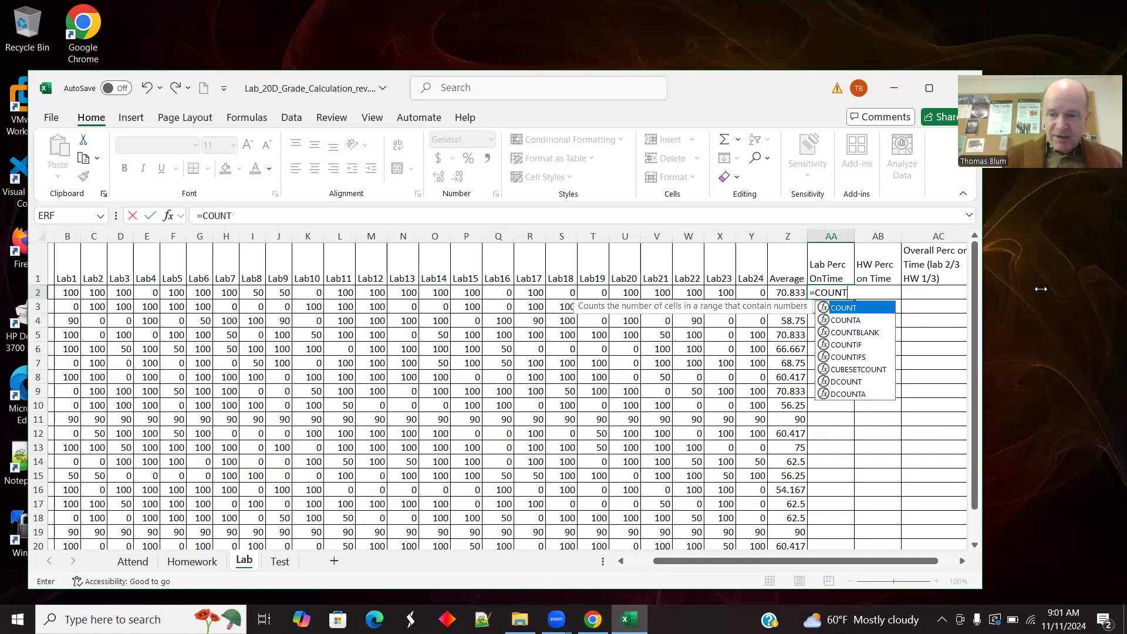
{"action": "type", "text": "IF("}
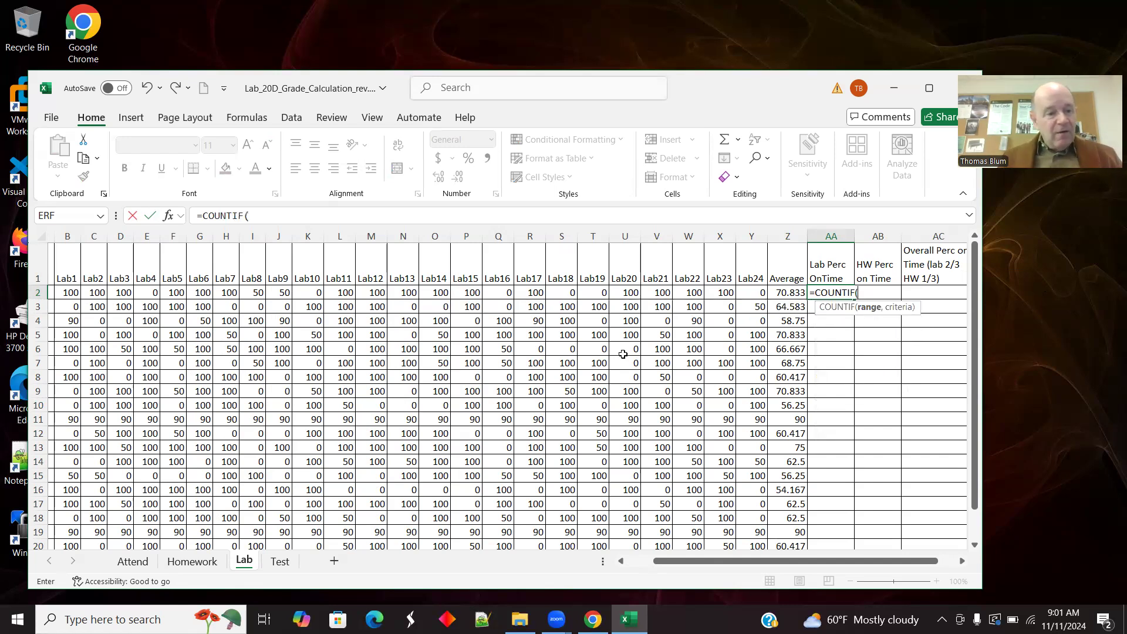
{"action": "left_click_drag", "start_coordinate": [66, 294], "coordinate": [757, 293]}
{"action": "type", "text": ",\""}
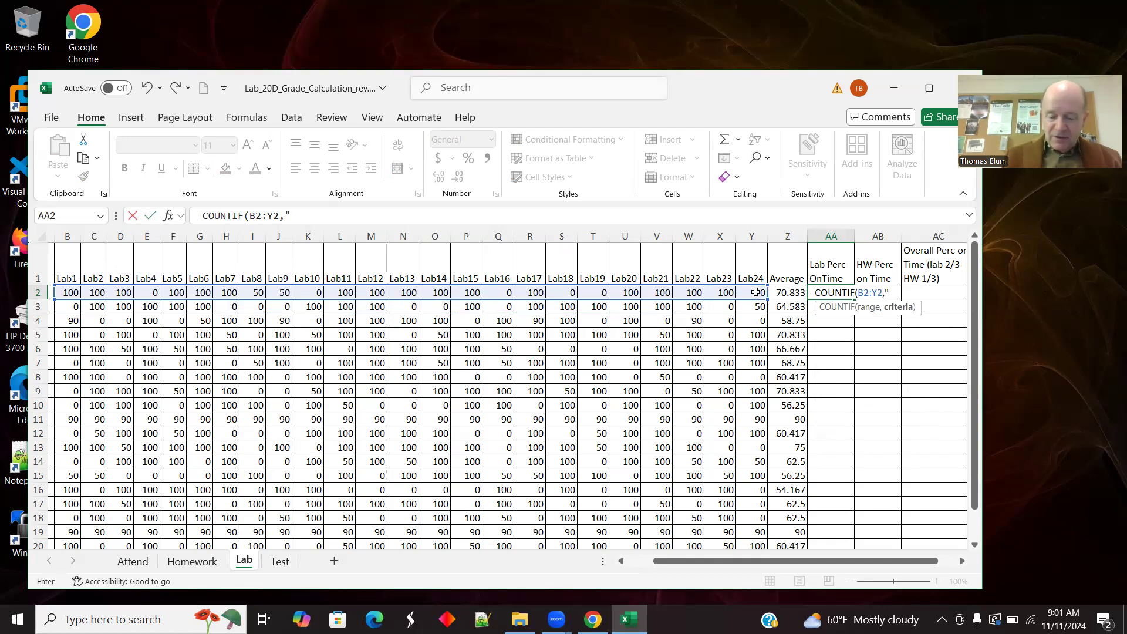
{"action": "type", "text": ">90"}
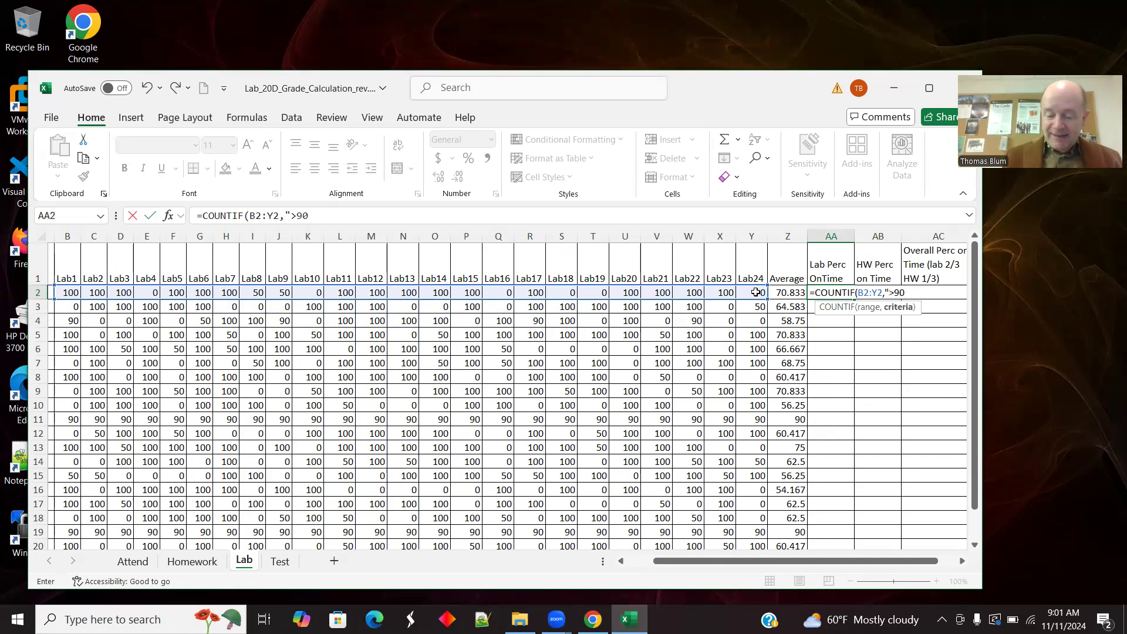
{"action": "type", "text": ")"}
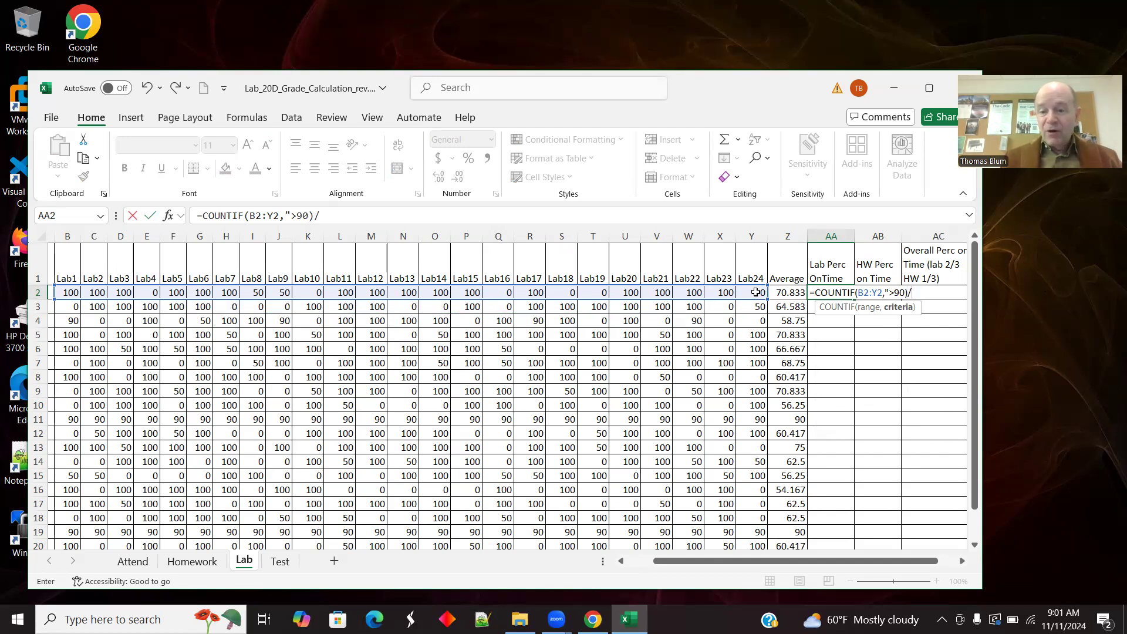
{"action": "type", "text": "/24"}
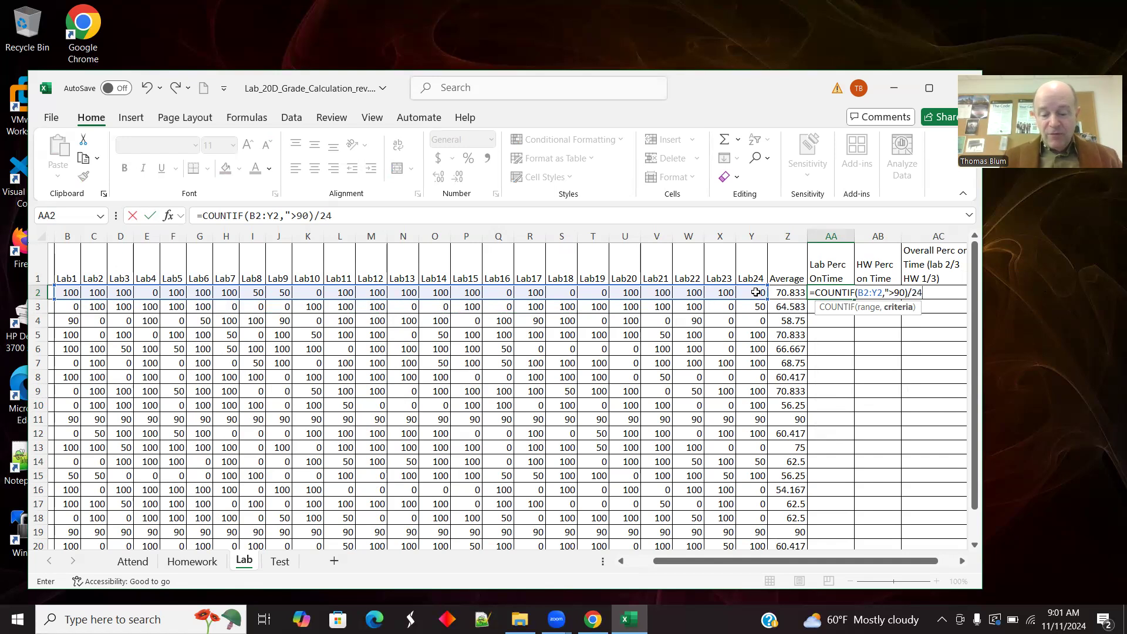
{"action": "type", "text": "*100"}
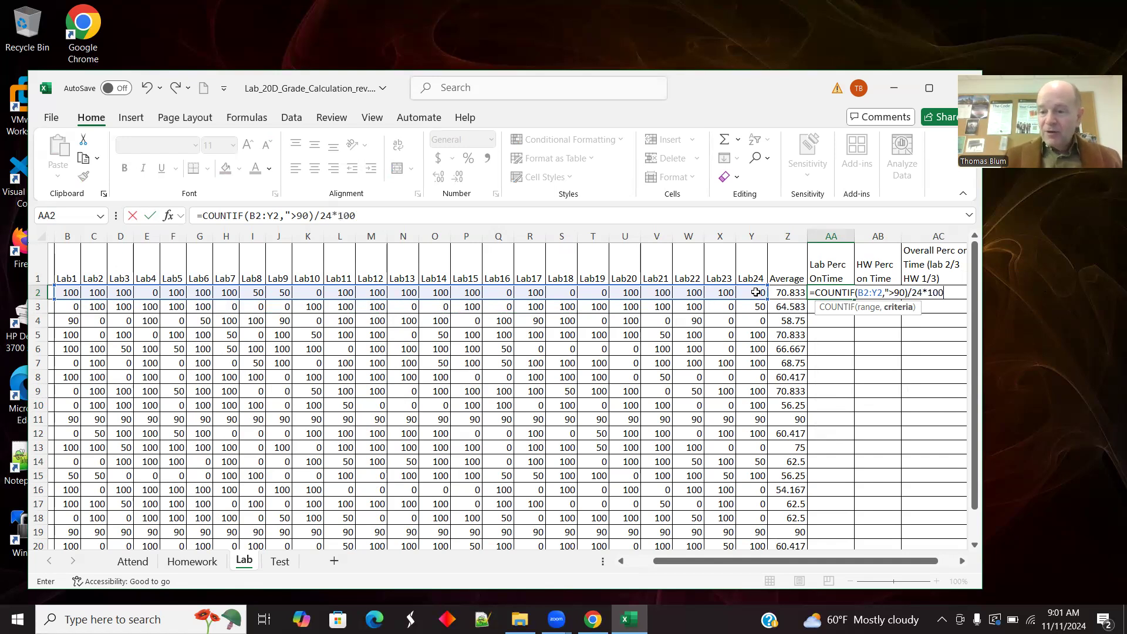
{"action": "key", "text": "Return"}
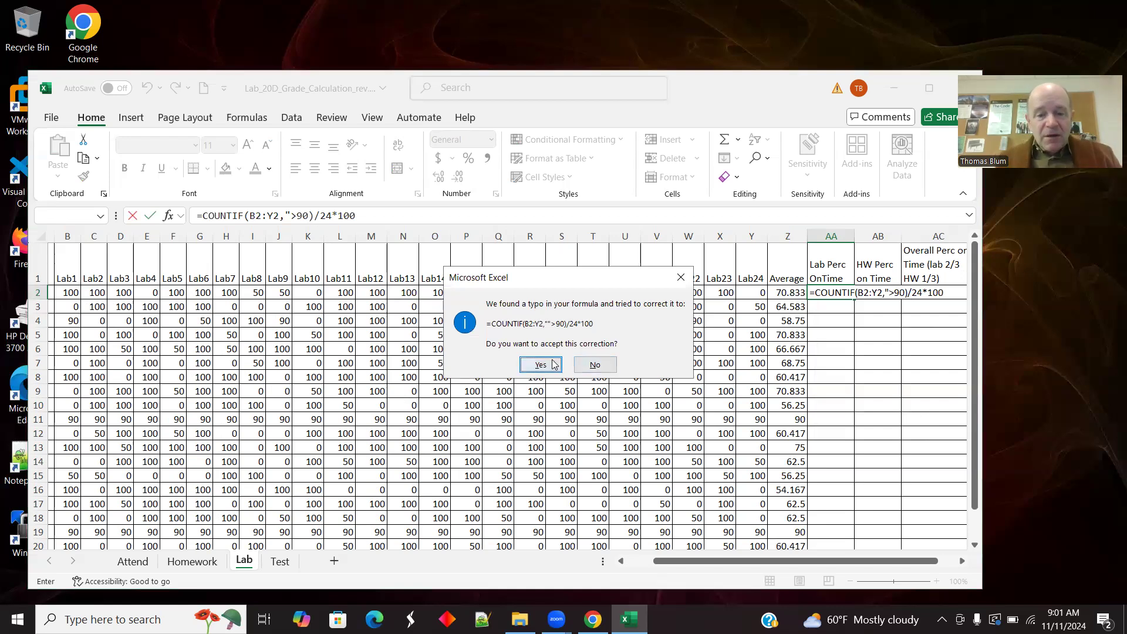
{"action": "left_click", "coordinate": [594, 365]}
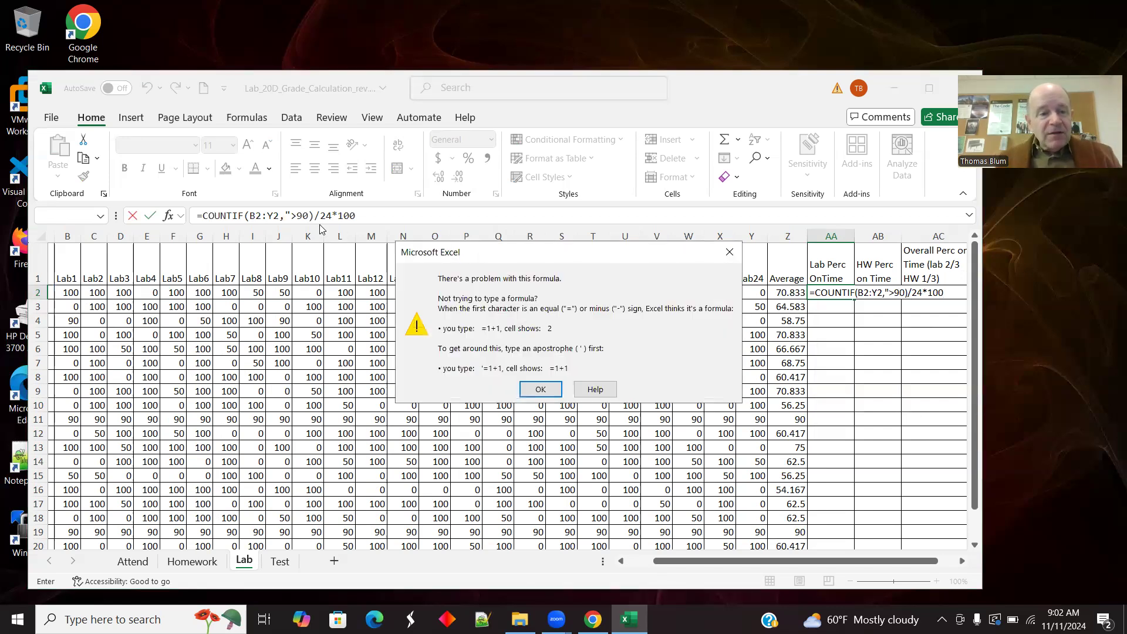
{"action": "left_click", "coordinate": [729, 251]}
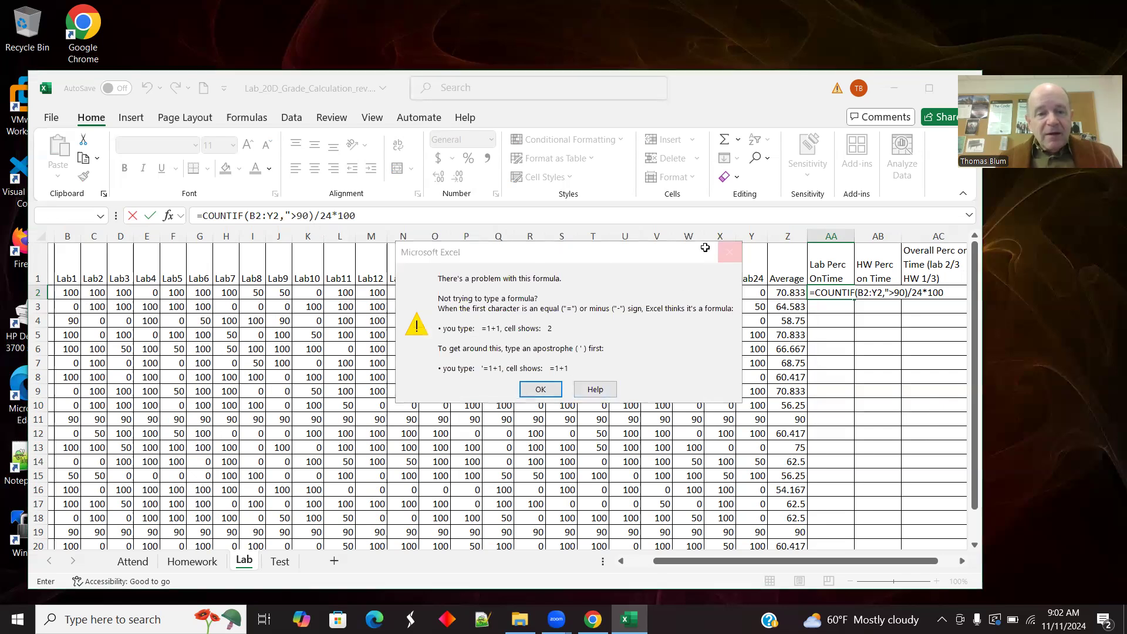
Step: Close the criterion's quotation marks so that AA2 is =COUNTIF(B2:Y2,">90")/24*100, and fill the formula down through row 21
{"action": "left_click", "coordinate": [310, 216]}
{"action": "type", "text": "\""}
{"action": "key", "text": "Tab"}
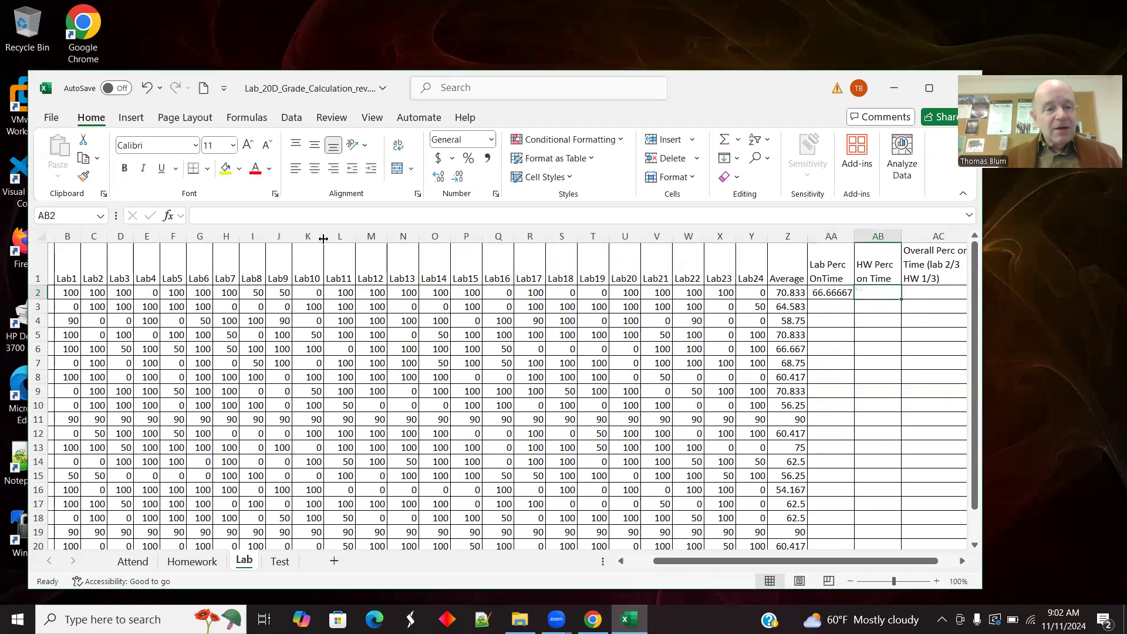
{"action": "key", "text": "Left"}
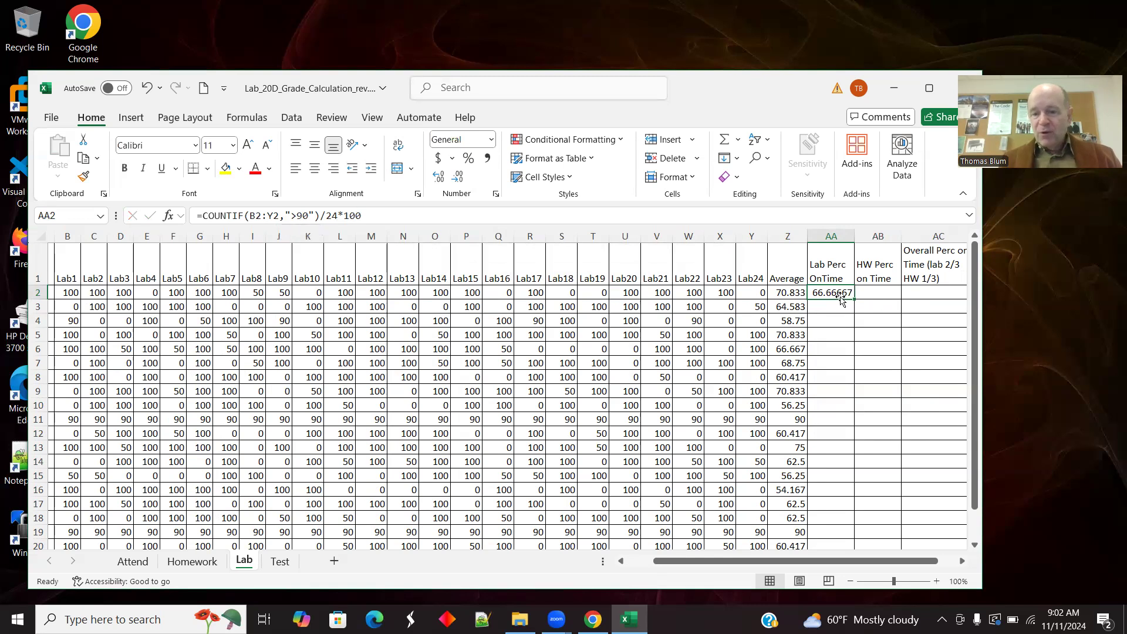
{"action": "left_click_drag", "start_coordinate": [859, 300], "coordinate": [855, 524]}
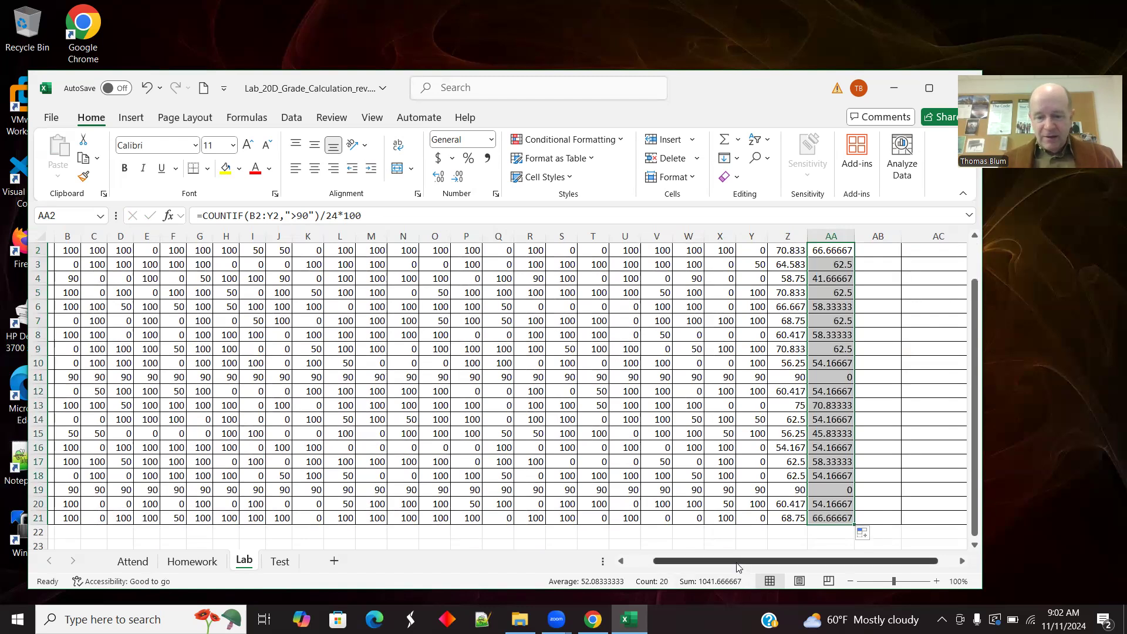
Step: Check the lab average and on-time percentage of the student in row 19 against that row's individual lab scores
{"action": "scroll", "coordinate": [62, 494], "scroll_direction": "left", "scroll_amount": 1}
{"action": "left_click", "coordinate": [62, 495]}
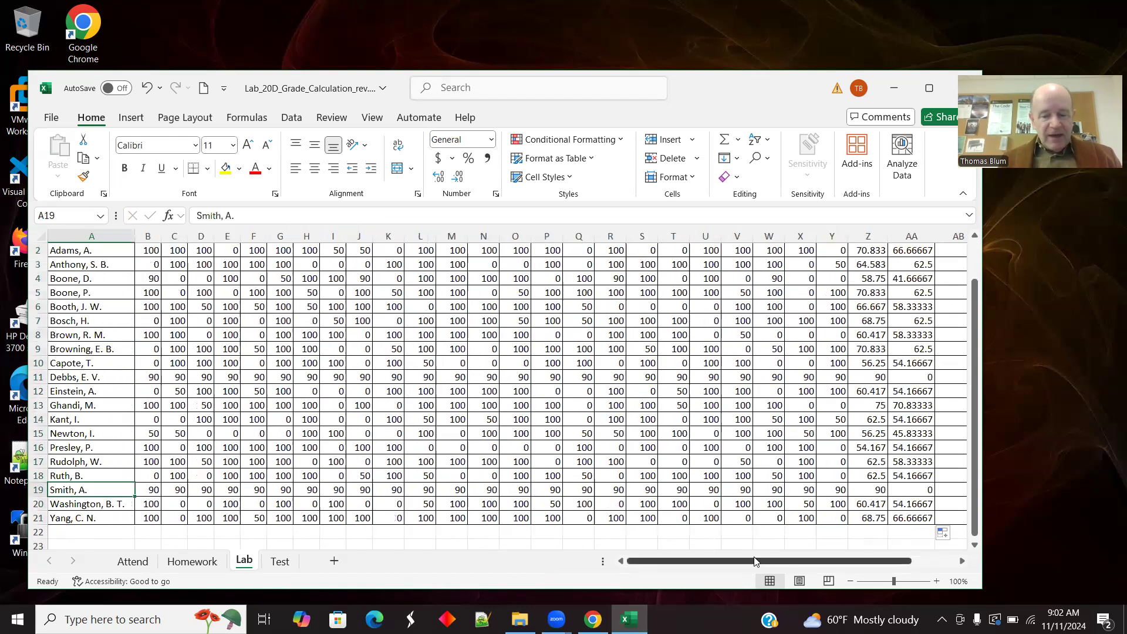
{"action": "left_click_drag", "start_coordinate": [801, 565], "coordinate": [735, 488]}
{"action": "left_click", "coordinate": [732, 487]}
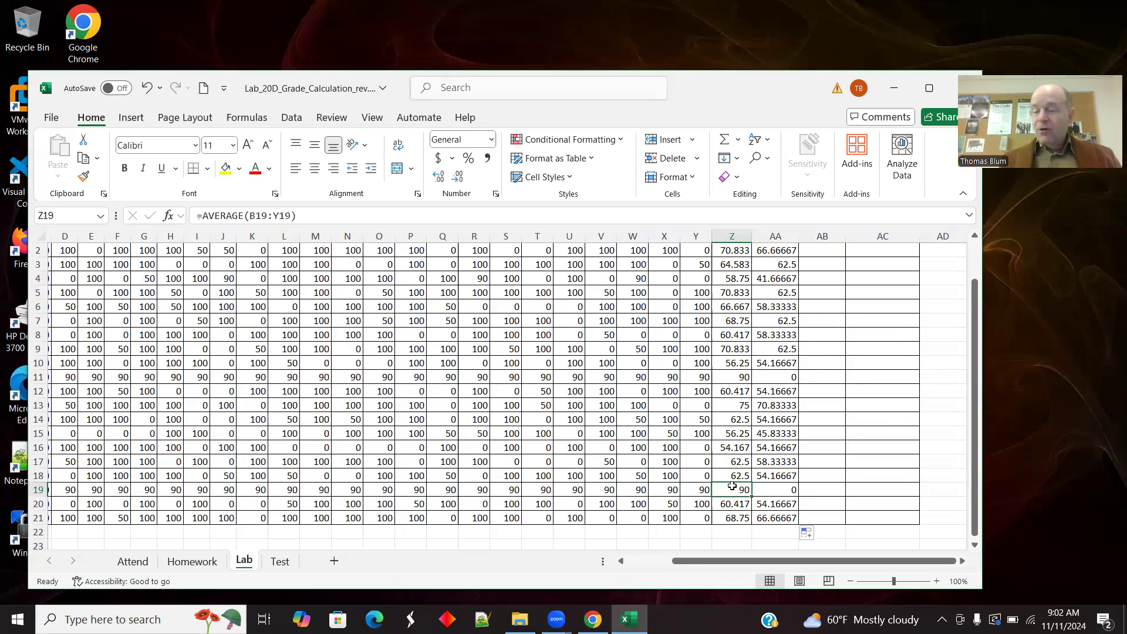
Step: Copy the on-time percentages O2:O21 from the Homework sheet and paste them as values into the Lab sheet starting at AB2
{"action": "left_click", "coordinate": [785, 490]}
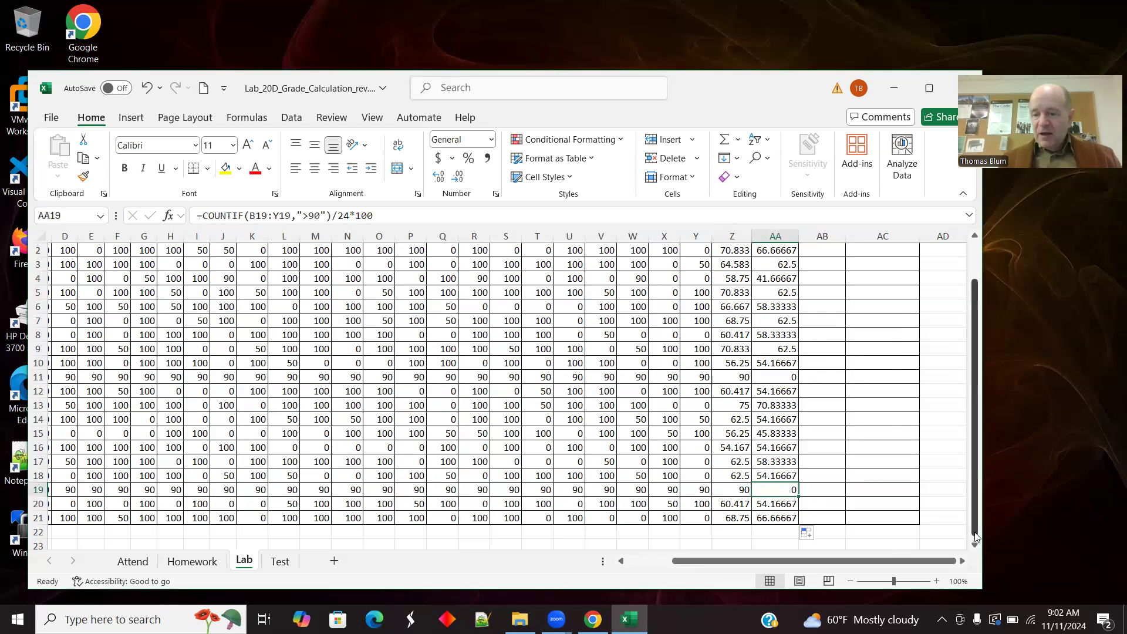
{"action": "left_click_drag", "start_coordinate": [974, 467], "coordinate": [967, 428]}
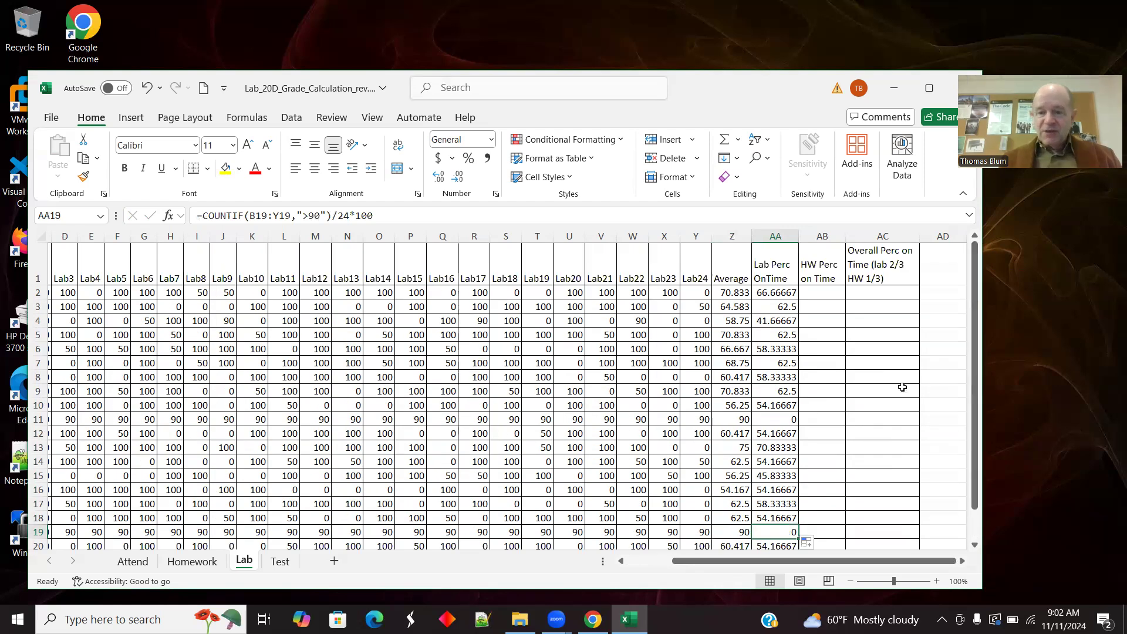
{"action": "left_click", "coordinate": [832, 291]}
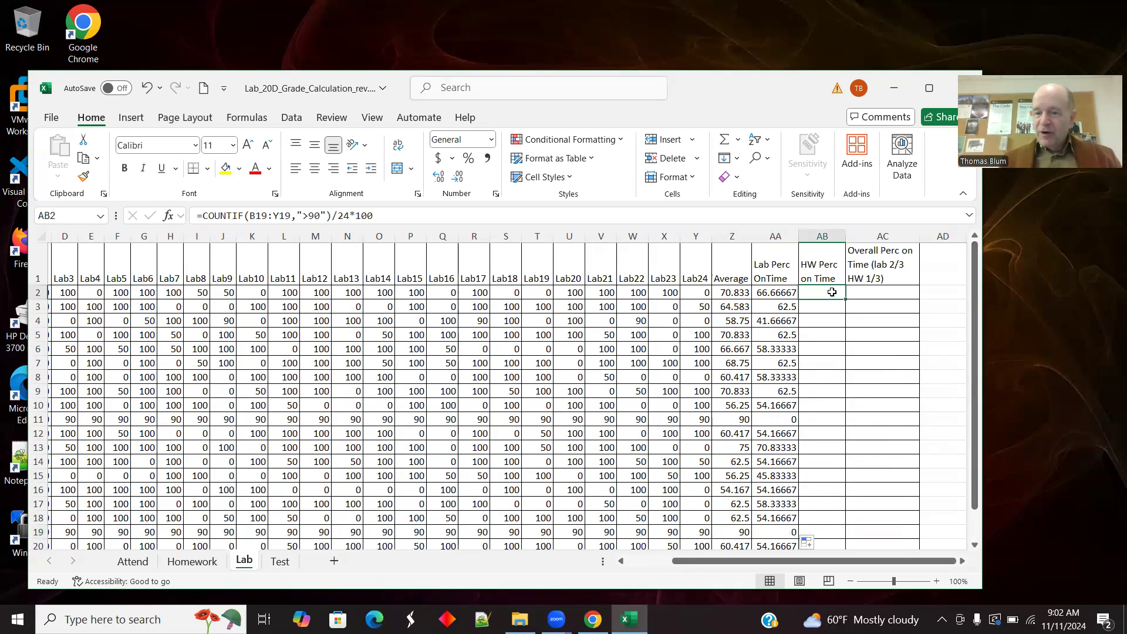
{"action": "left_click", "coordinate": [199, 562]}
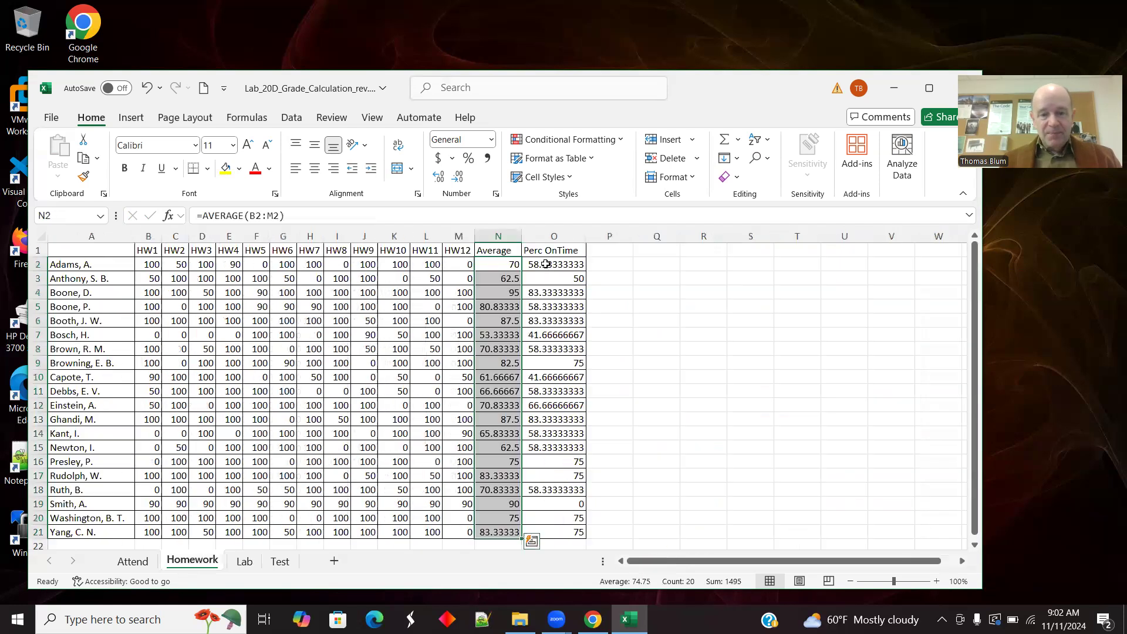
{"action": "left_click_drag", "start_coordinate": [546, 262], "coordinate": [561, 481]}
{"action": "right_click", "coordinate": [562, 481]}
{"action": "left_click", "coordinate": [594, 172]}
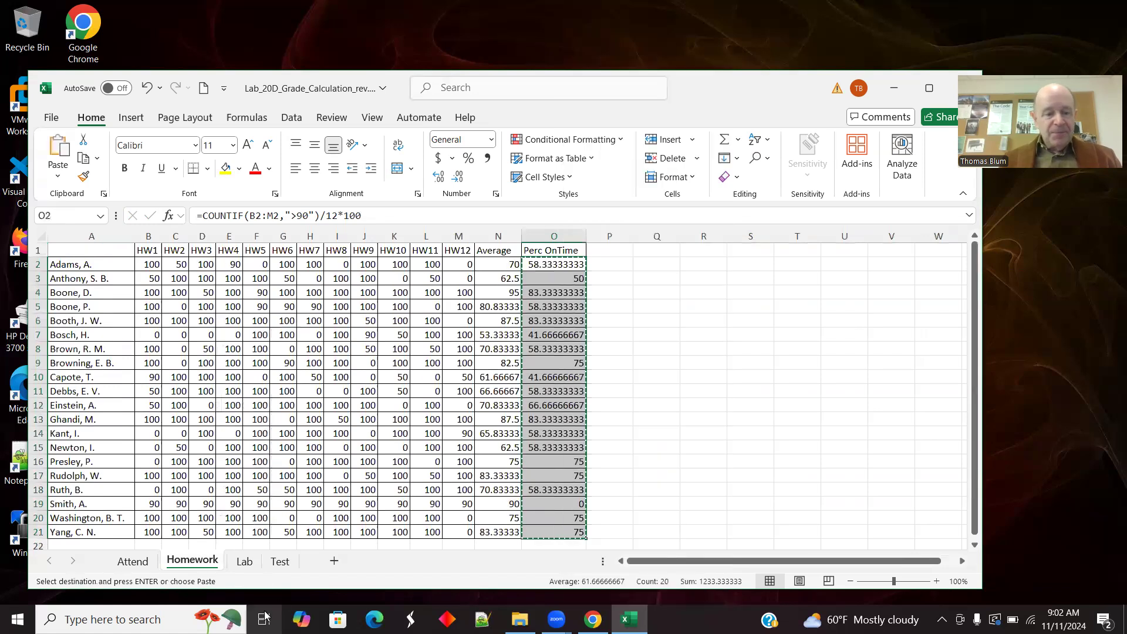
{"action": "left_click", "coordinate": [244, 563]}
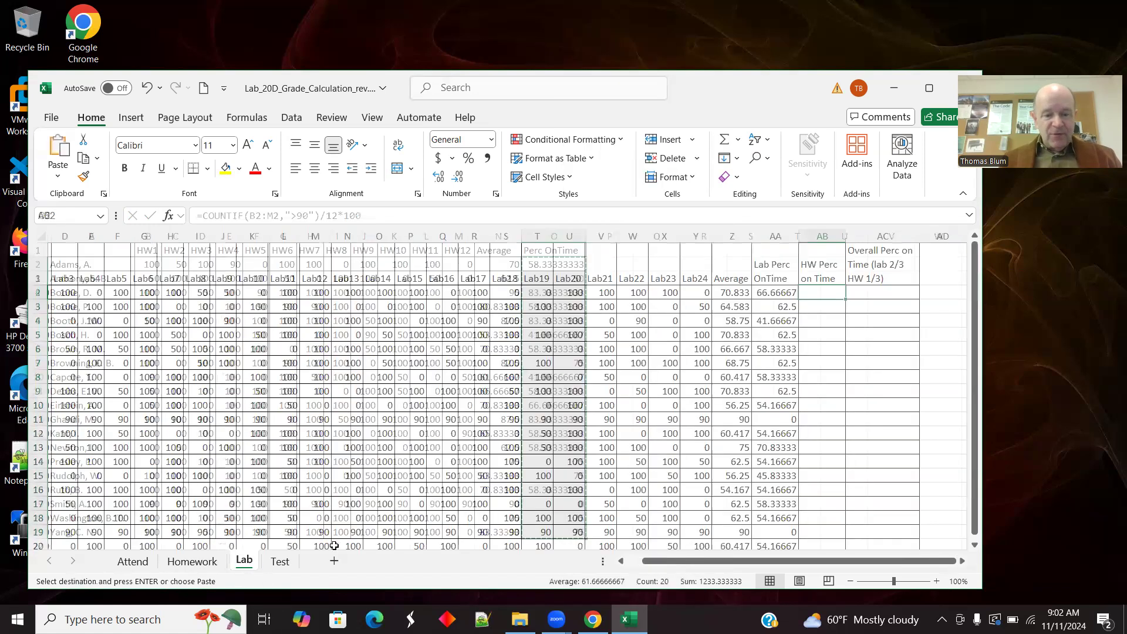
{"action": "left_click", "coordinate": [820, 290]}
{"action": "right_click", "coordinate": [820, 290]}
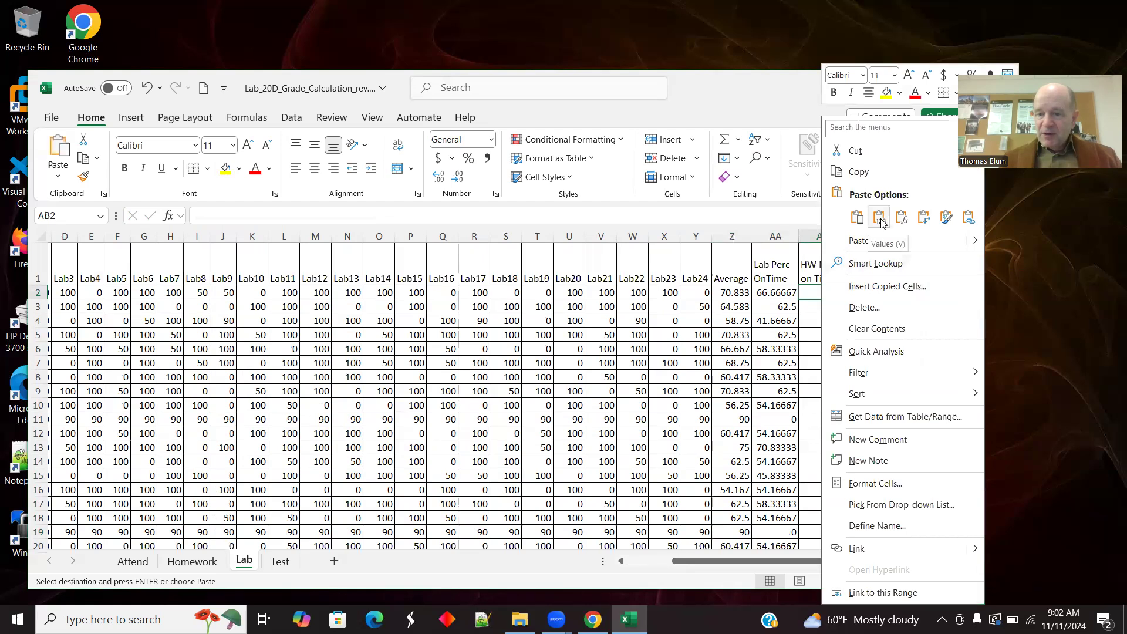
{"action": "left_click", "coordinate": [882, 218]}
Step: Enter =(2*AA2+AB2)/3 in AC2 of the Lab sheet for the overall on-time percentage
{"action": "left_click", "coordinate": [902, 377]}
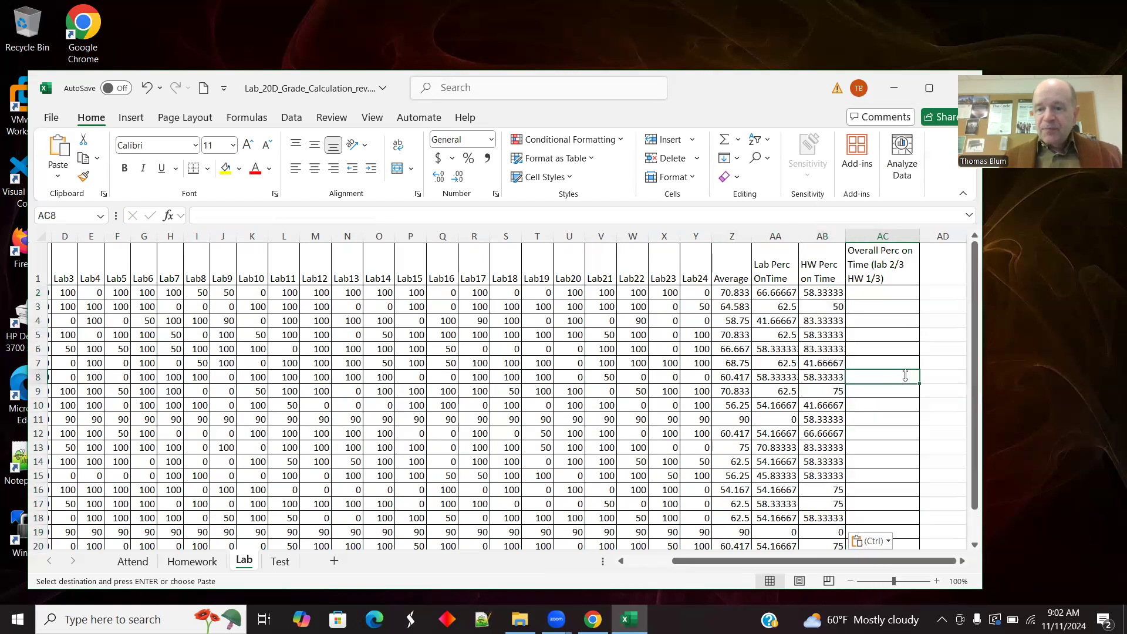
{"action": "left_click", "coordinate": [874, 293]}
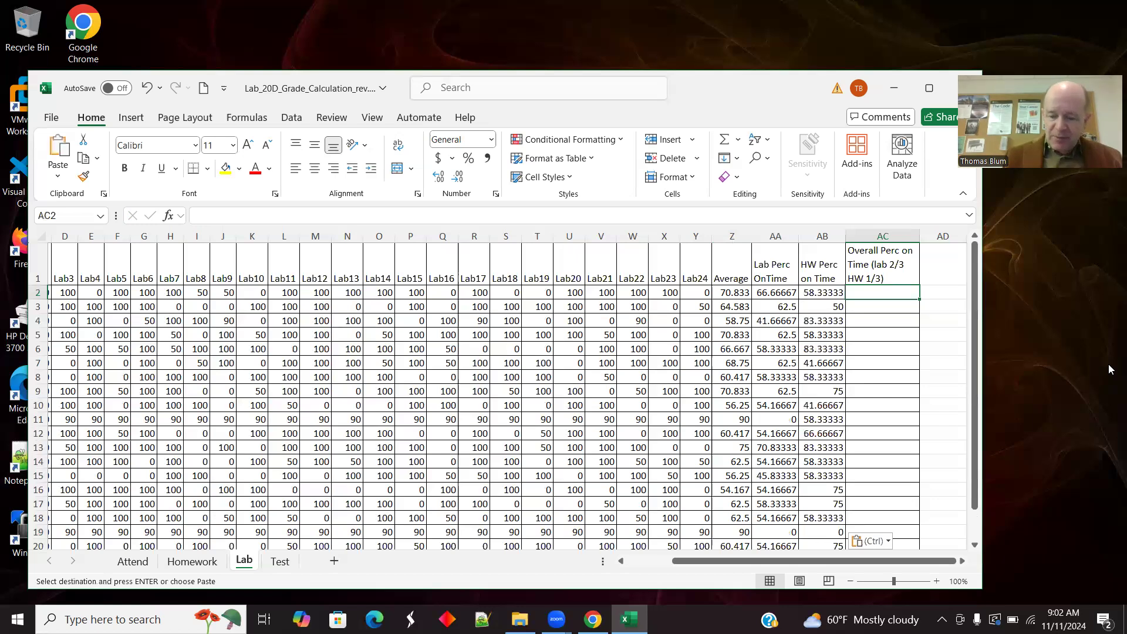
{"action": "type", "text": "=("}
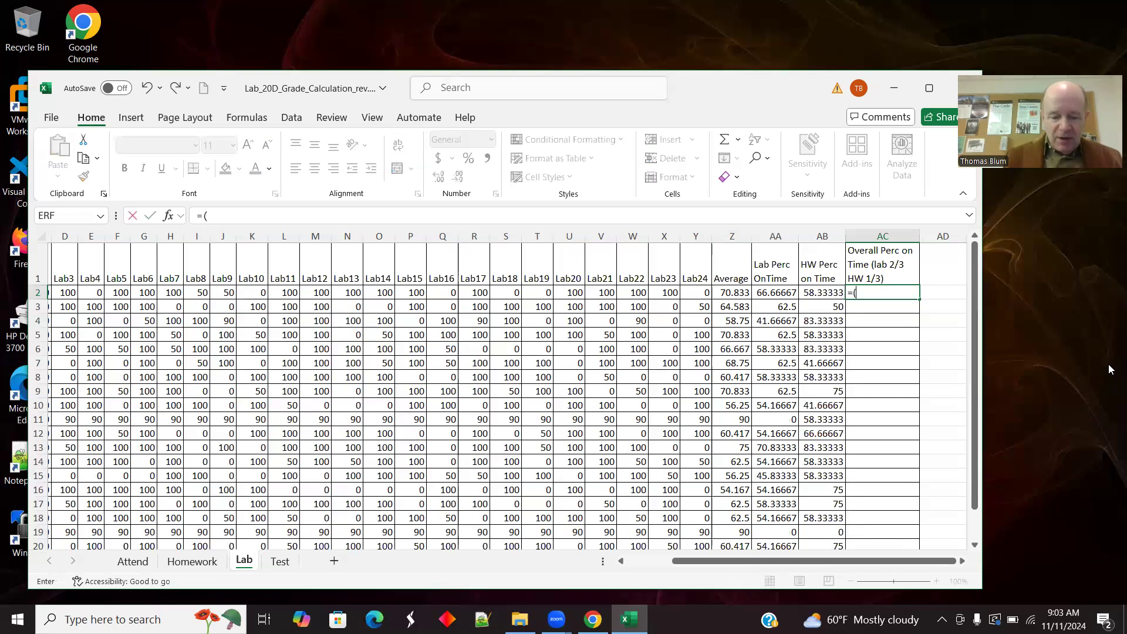
{"action": "type", "text": "2"}
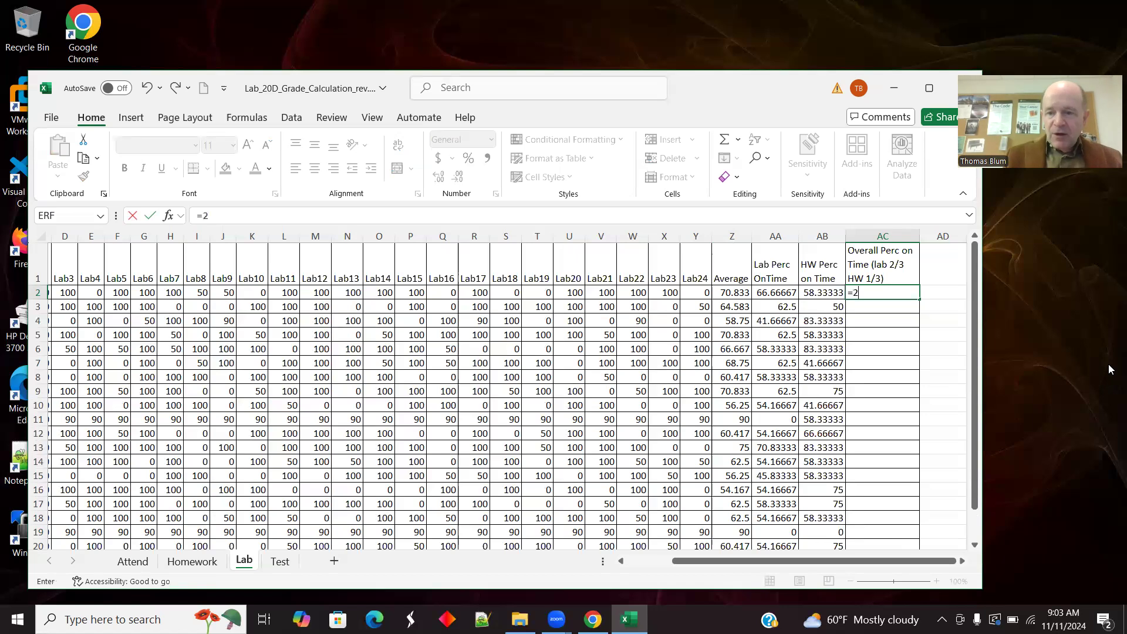
{"action": "key", "text": "BackSpace"}
{"action": "type", "text": "(2*"}
{"action": "left_click", "coordinate": [764, 291]}
{"action": "type", "text": "+"}
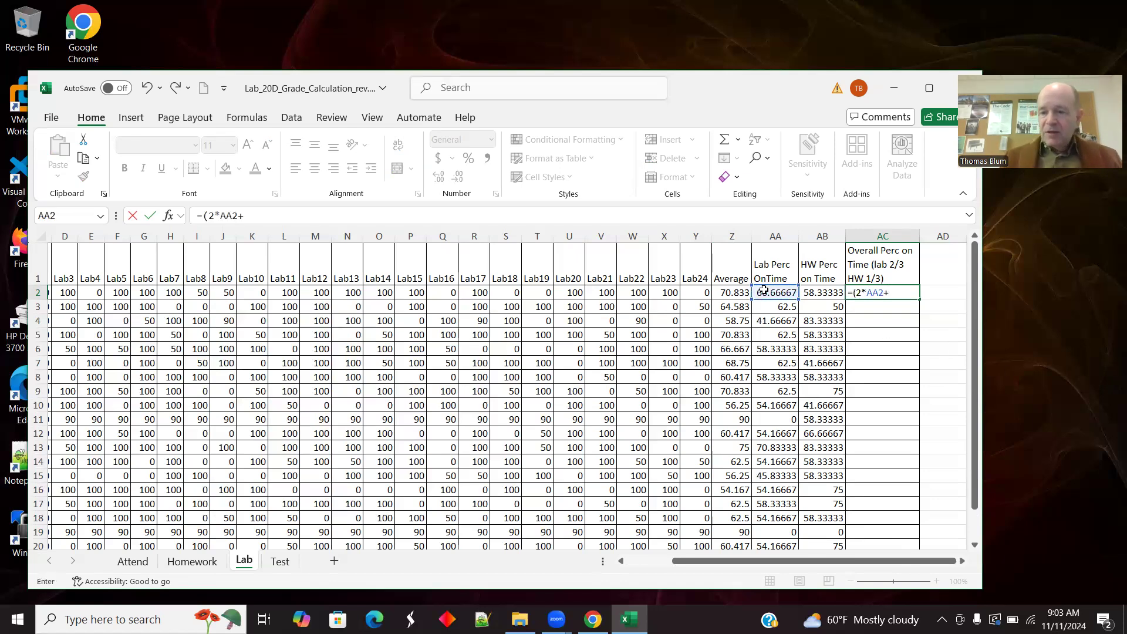
{"action": "left_click", "coordinate": [806, 290]}
{"action": "type", "text": ")/3"}
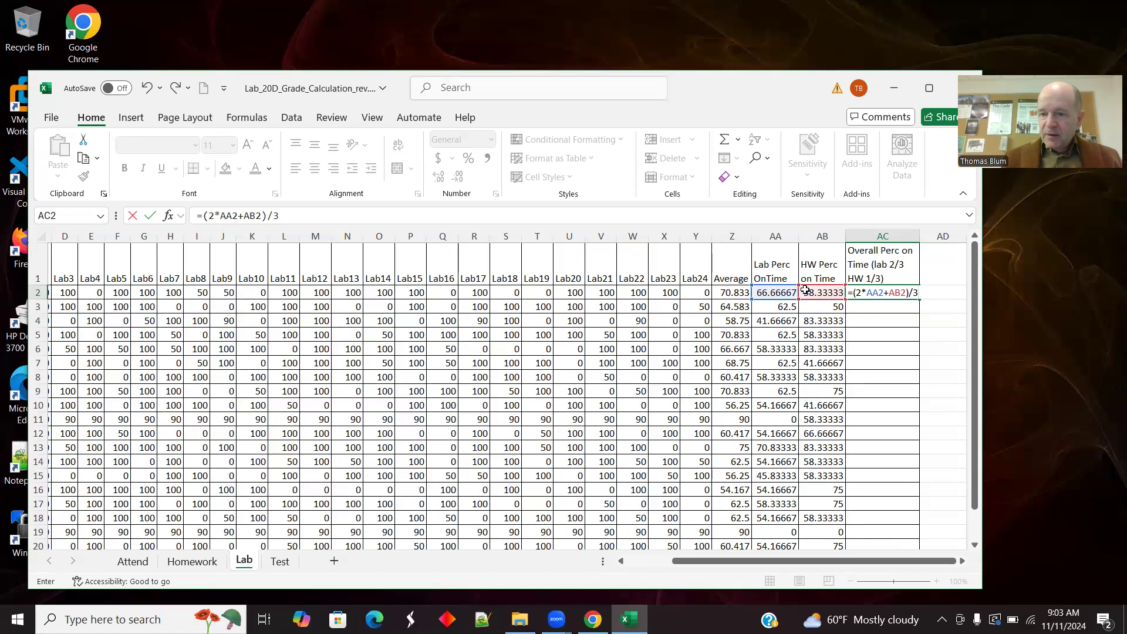
{"action": "key", "text": "Tab"}
Step: Fill the overall on-time formula in AC2 down through row 21
{"action": "left_click", "coordinate": [873, 295]}
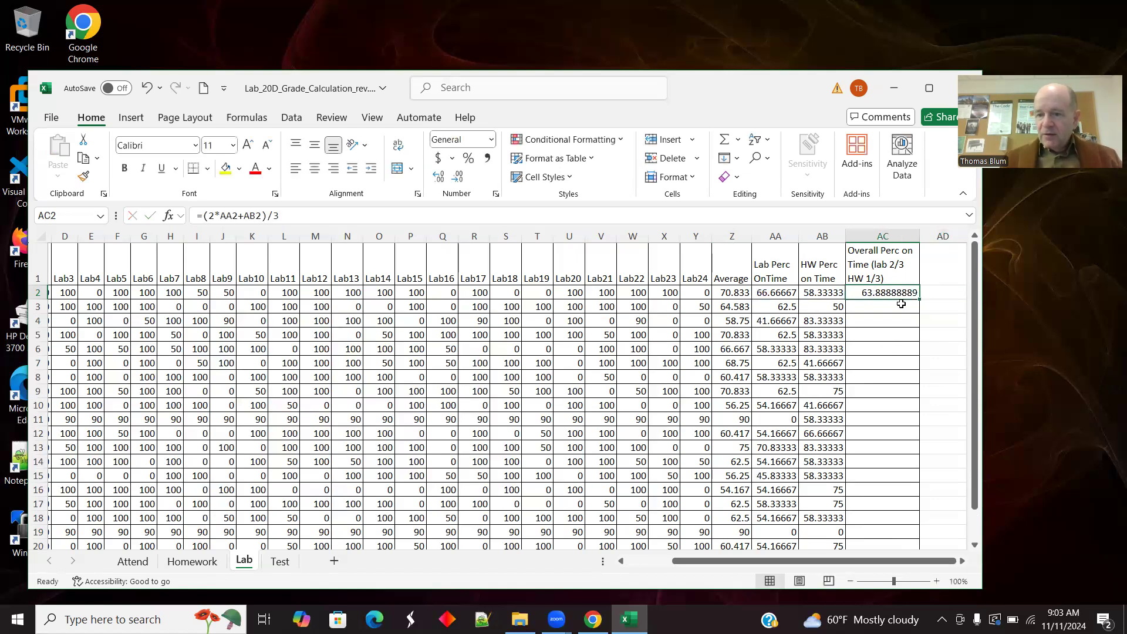
{"action": "left_click_drag", "start_coordinate": [919, 299], "coordinate": [910, 522]}
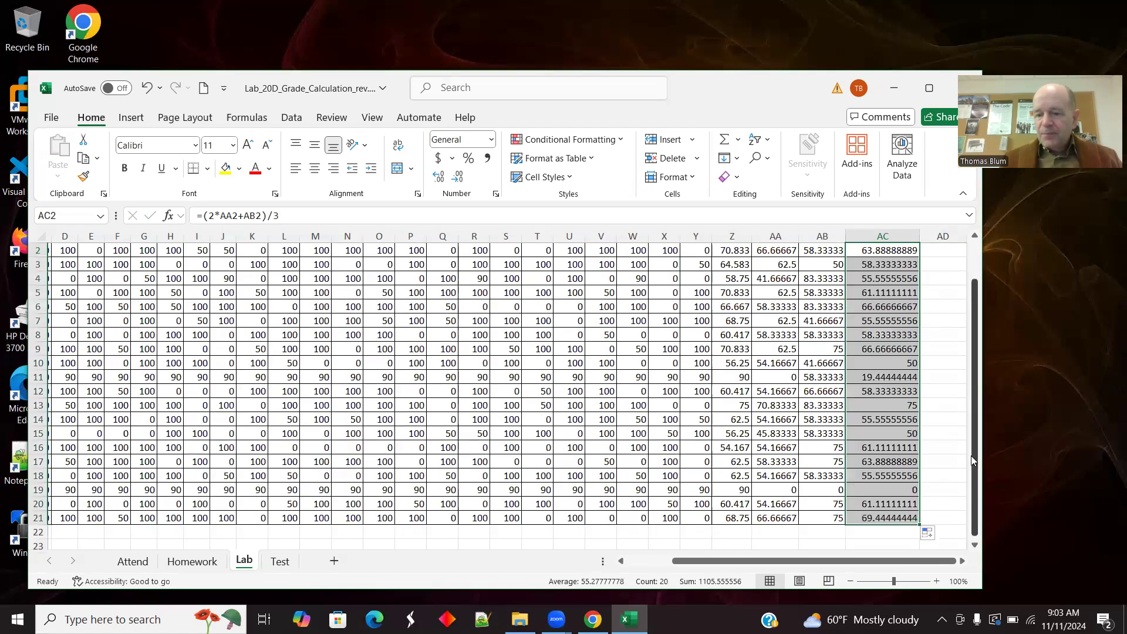
{"action": "left_click_drag", "start_coordinate": [974, 461], "coordinate": [970, 360]}
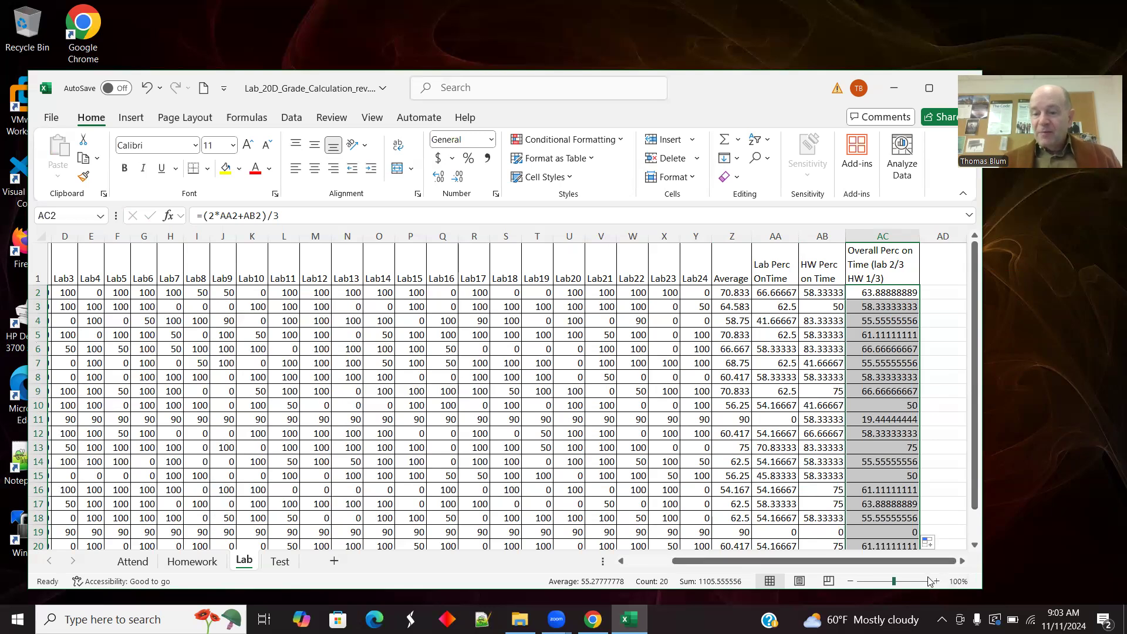
Step: Copy the lab averages Z2:Z21 and paste them as values into the Test sheet's Lab Average column starting at I2
{"action": "left_click_drag", "start_coordinate": [735, 287], "coordinate": [735, 518]}
{"action": "right_click", "coordinate": [731, 516]}
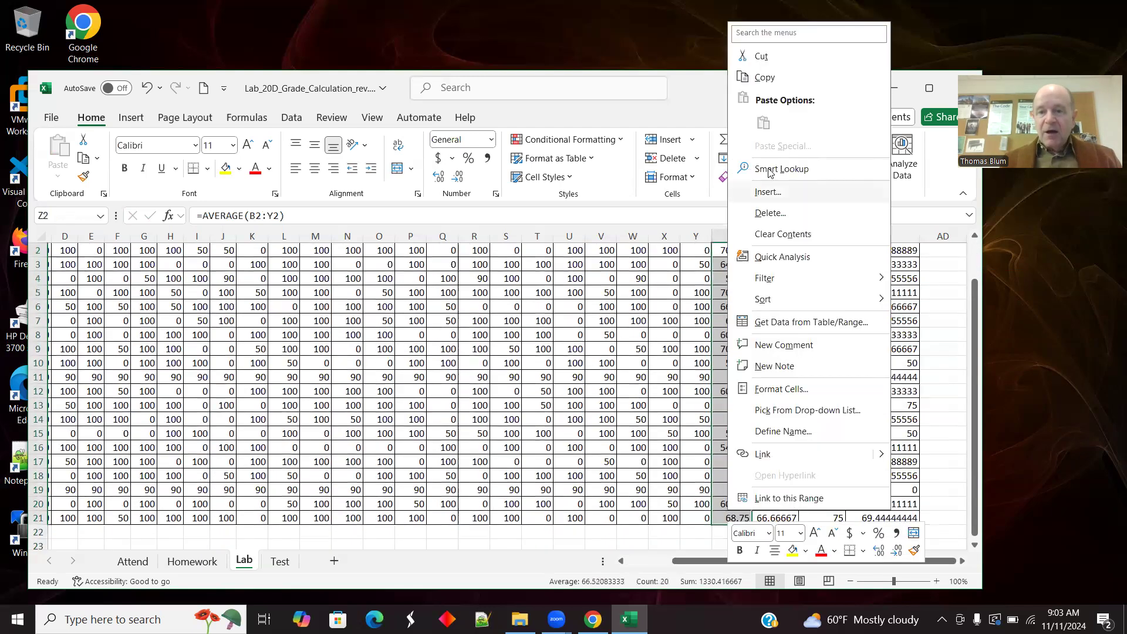
{"action": "left_click", "coordinate": [765, 77]}
{"action": "left_click", "coordinate": [280, 560]}
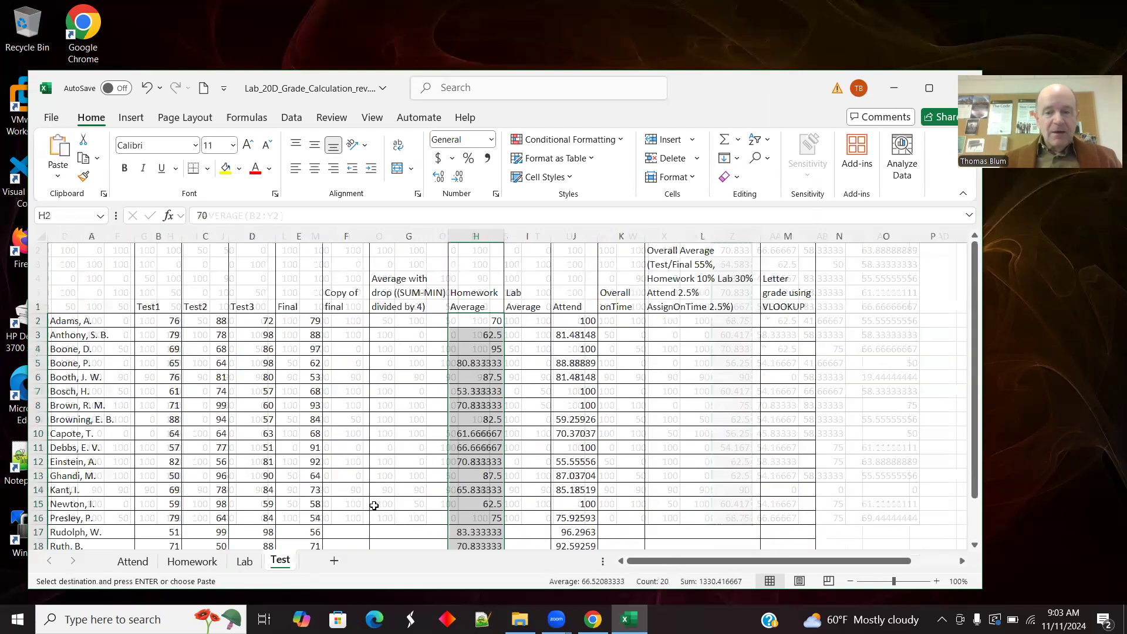
{"action": "left_click", "coordinate": [529, 319]}
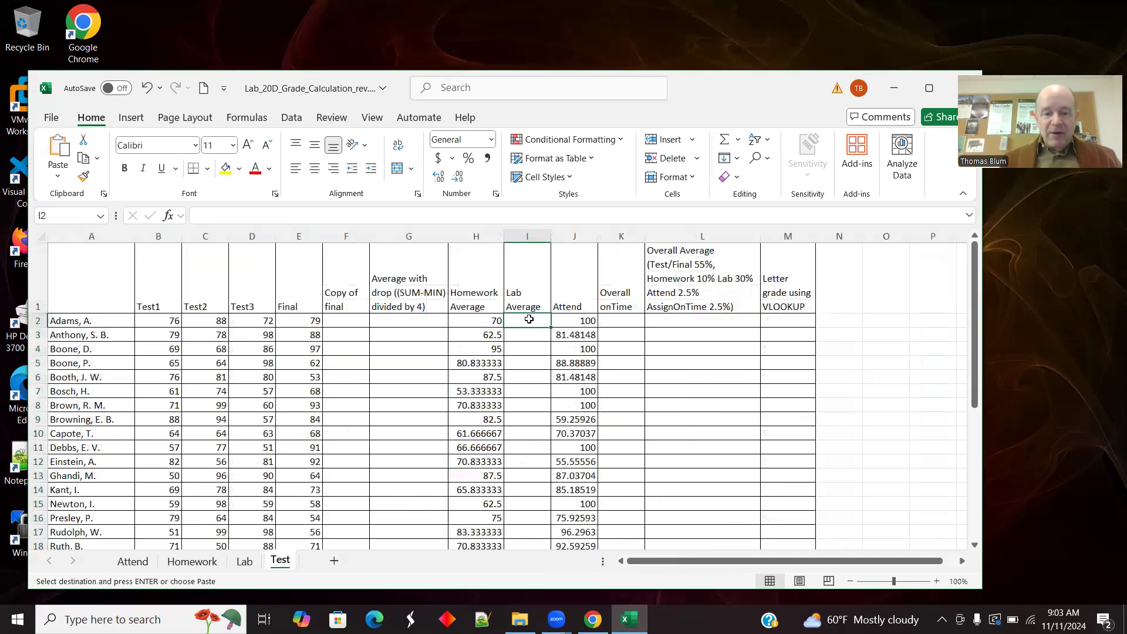
{"action": "right_click", "coordinate": [529, 319]}
{"action": "left_click", "coordinate": [594, 217]}
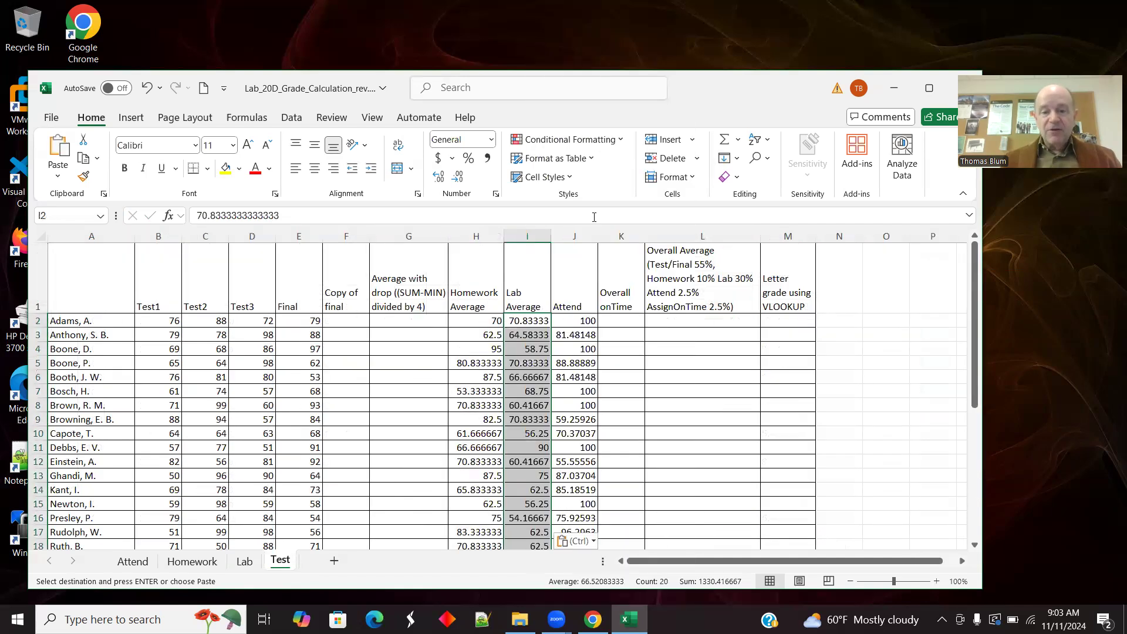
Step: Copy the overall on-time percentages AC2:AC21 from the Lab sheet and paste them as values into the Test sheet starting at K2
{"action": "left_click", "coordinate": [244, 561]}
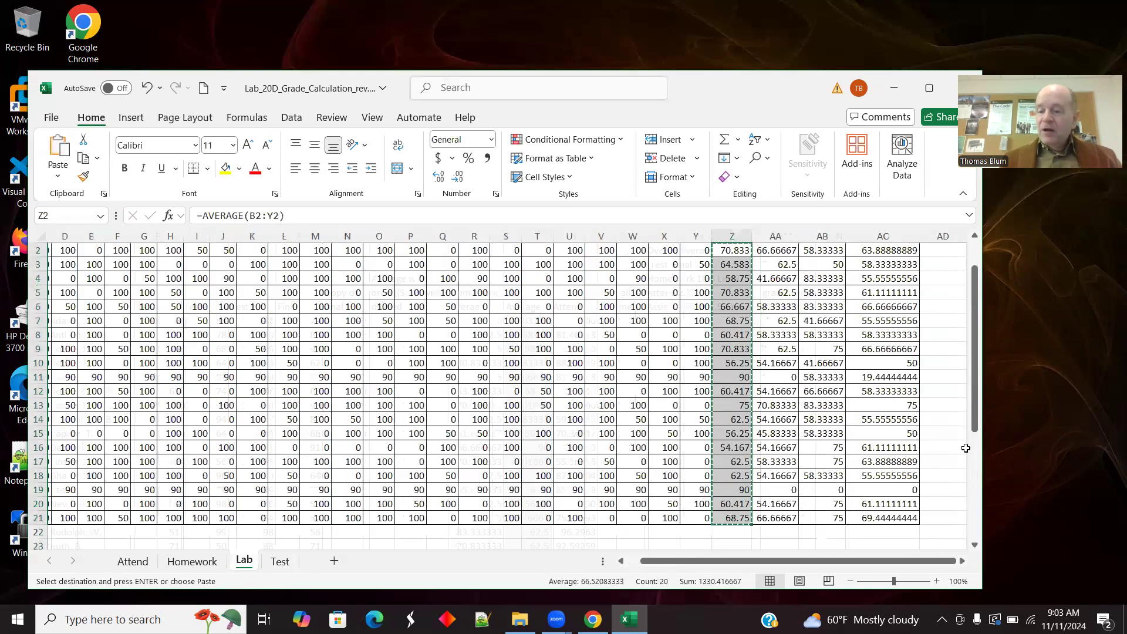
{"action": "left_click_drag", "start_coordinate": [883, 518], "coordinate": [898, 289]}
{"action": "right_click", "coordinate": [890, 309]}
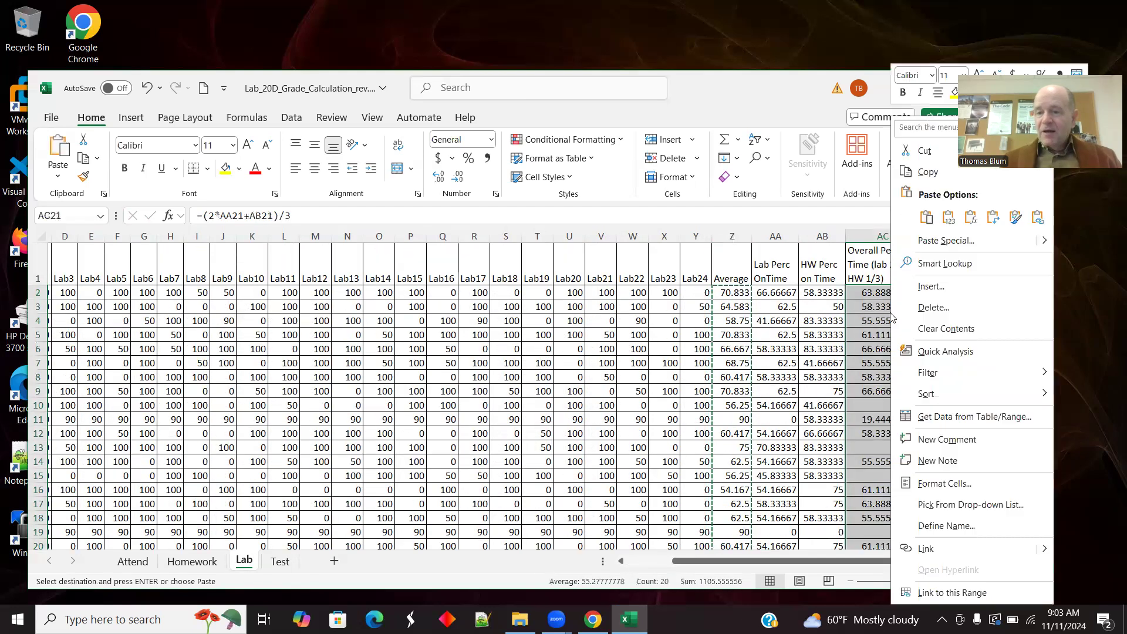
{"action": "left_click", "coordinate": [927, 172]}
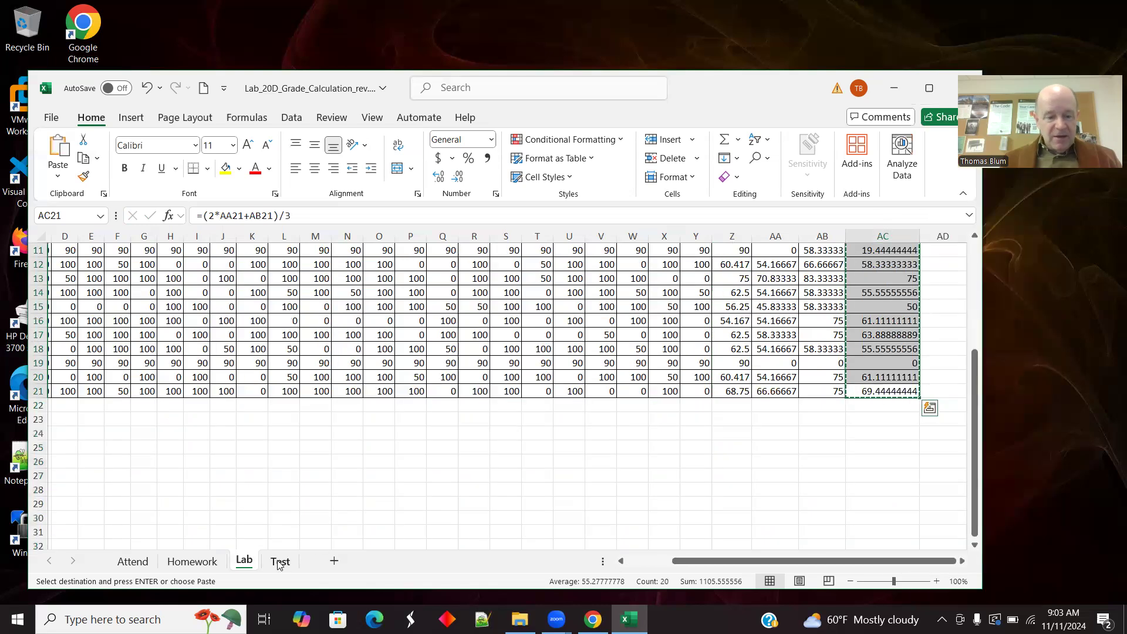
{"action": "left_click", "coordinate": [279, 564]}
{"action": "left_click", "coordinate": [623, 322]}
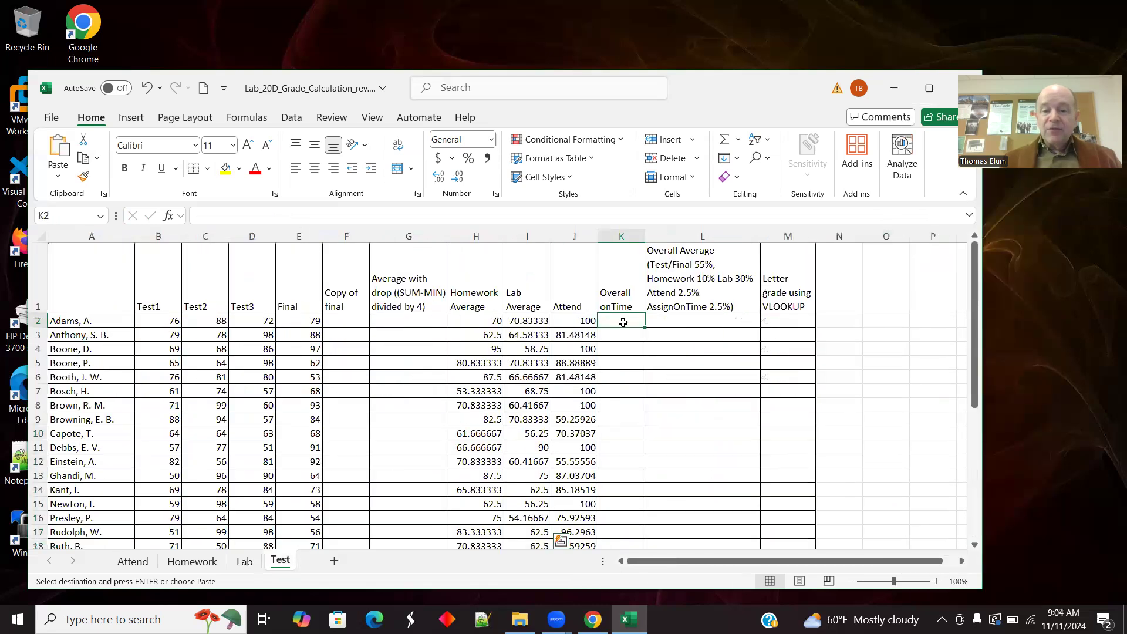
{"action": "right_click", "coordinate": [623, 322]}
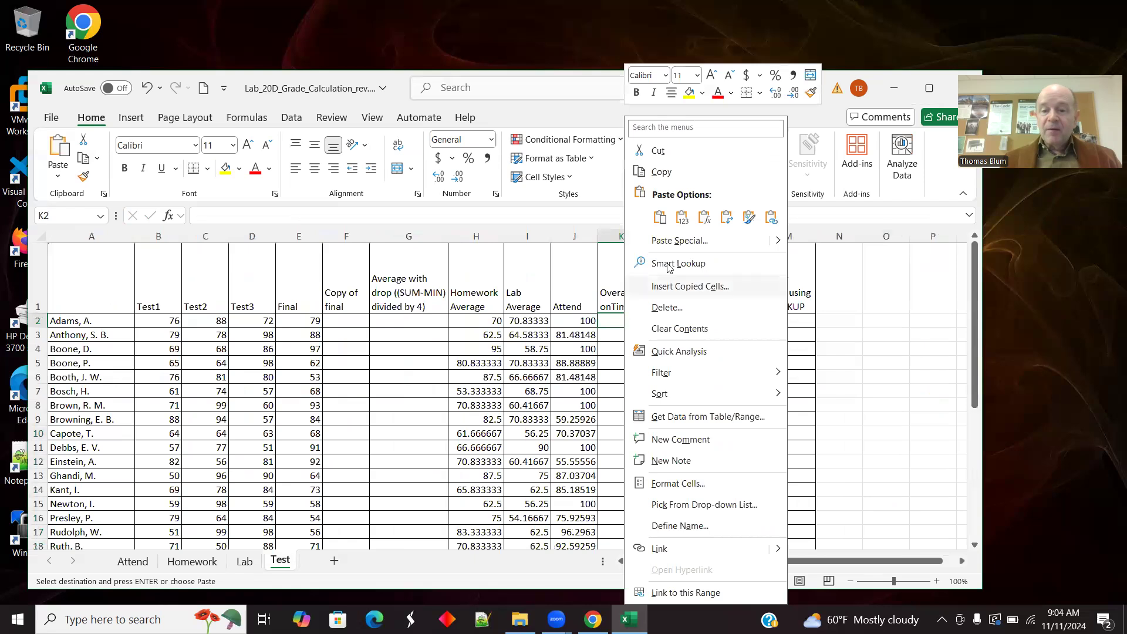
{"action": "left_click", "coordinate": [683, 218]}
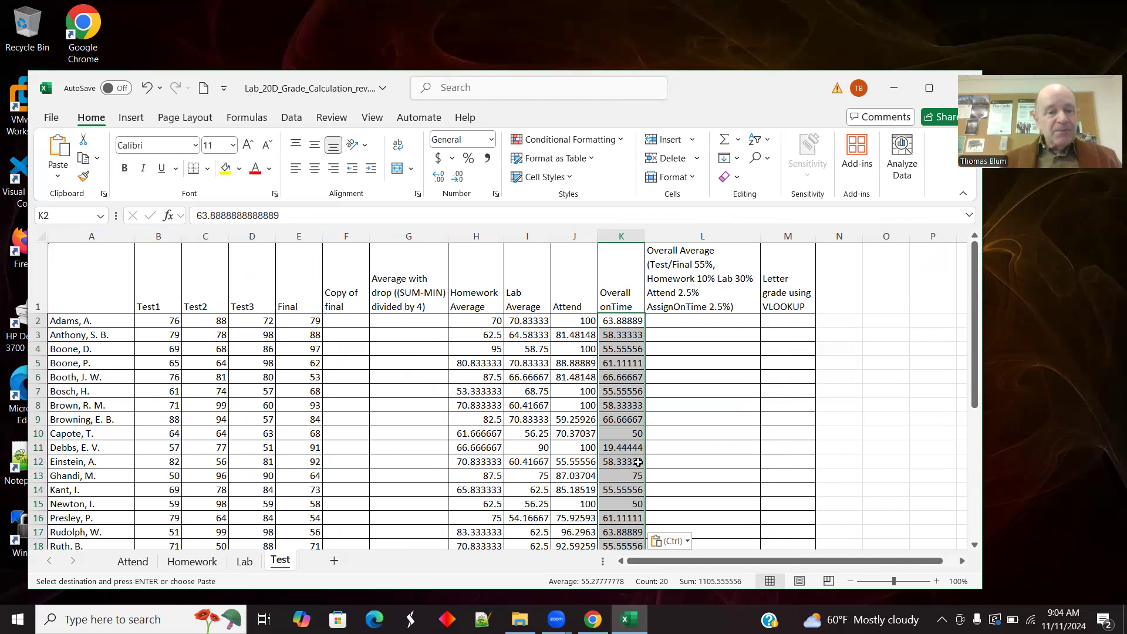
Step: Copy the final exam scores E2:E21 on the Test sheet and paste them into the Copy of final column starting at F2
{"action": "left_click", "coordinate": [340, 319]}
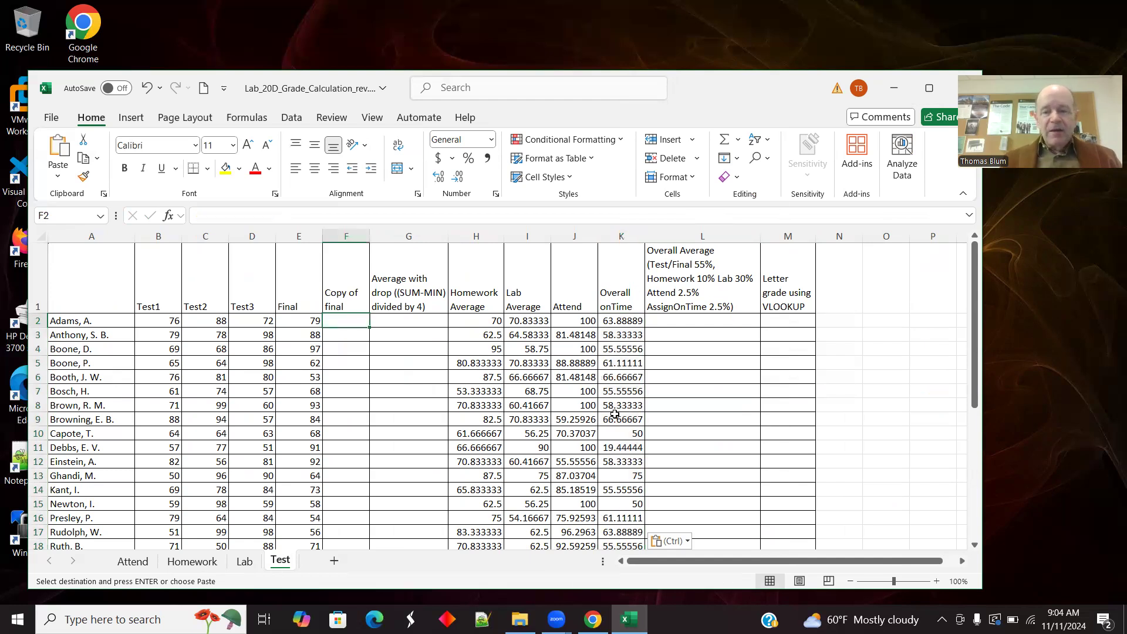
{"action": "mouse_move", "coordinate": [977, 382]}
{"action": "left_mouse_down"}
{"action": "mouse_move", "coordinate": [977, 405]}
{"action": "mouse_move", "coordinate": [975, 383]}
{"action": "left_mouse_up"}
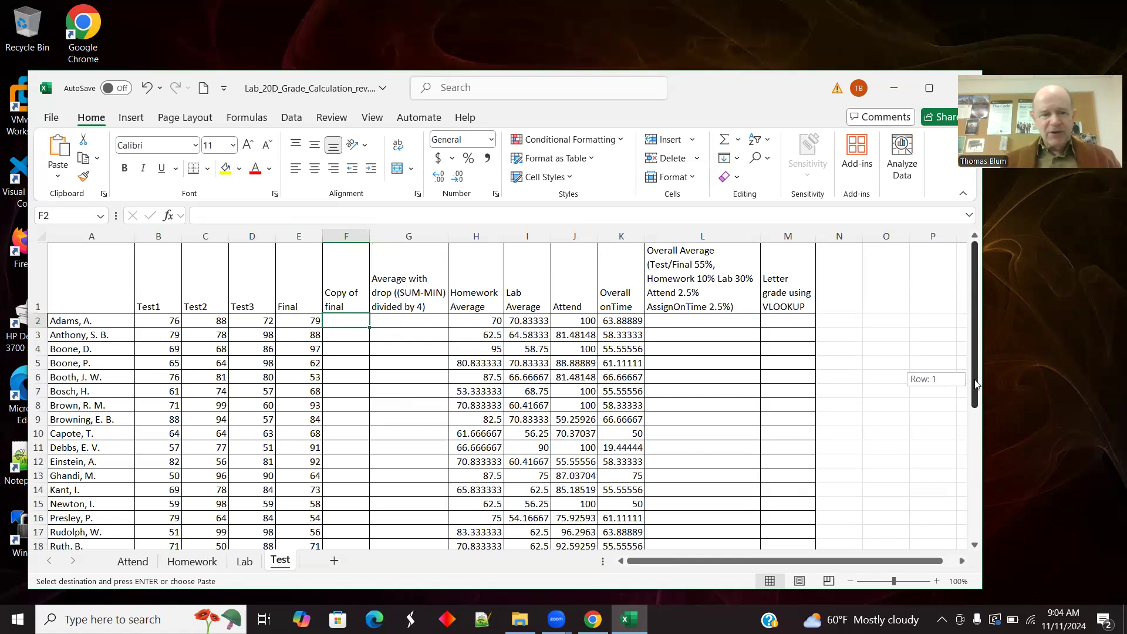
{"action": "left_click_drag", "start_coordinate": [977, 385], "coordinate": [977, 394]}
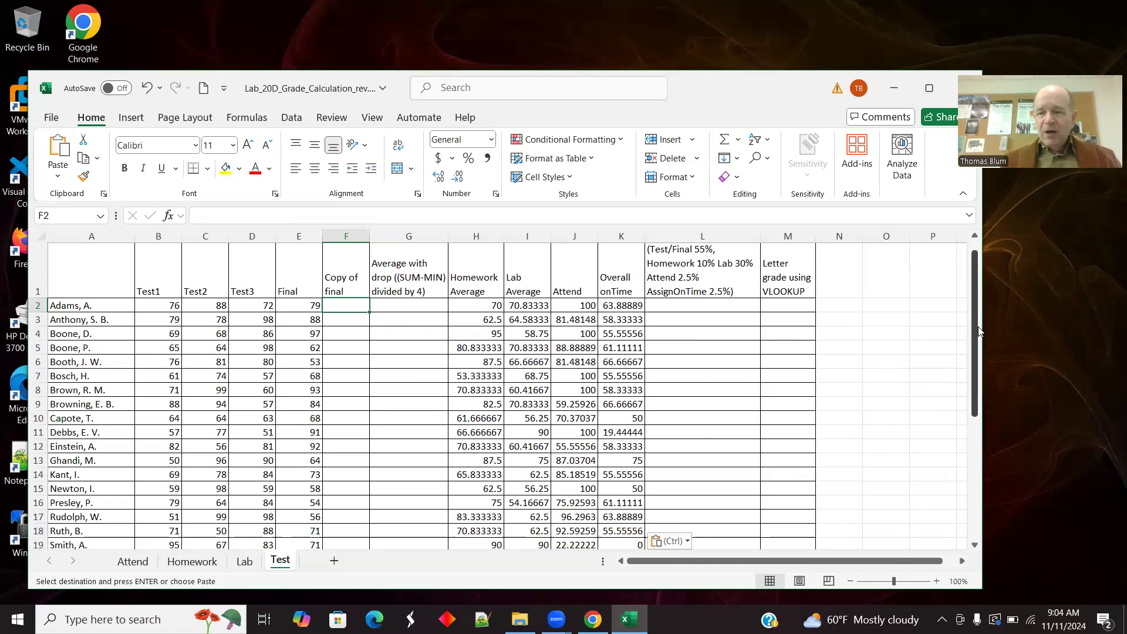
{"action": "left_click_drag", "start_coordinate": [977, 325], "coordinate": [977, 326]}
{"action": "left_click_drag", "start_coordinate": [315, 310], "coordinate": [299, 512]}
{"action": "right_click", "coordinate": [299, 515]}
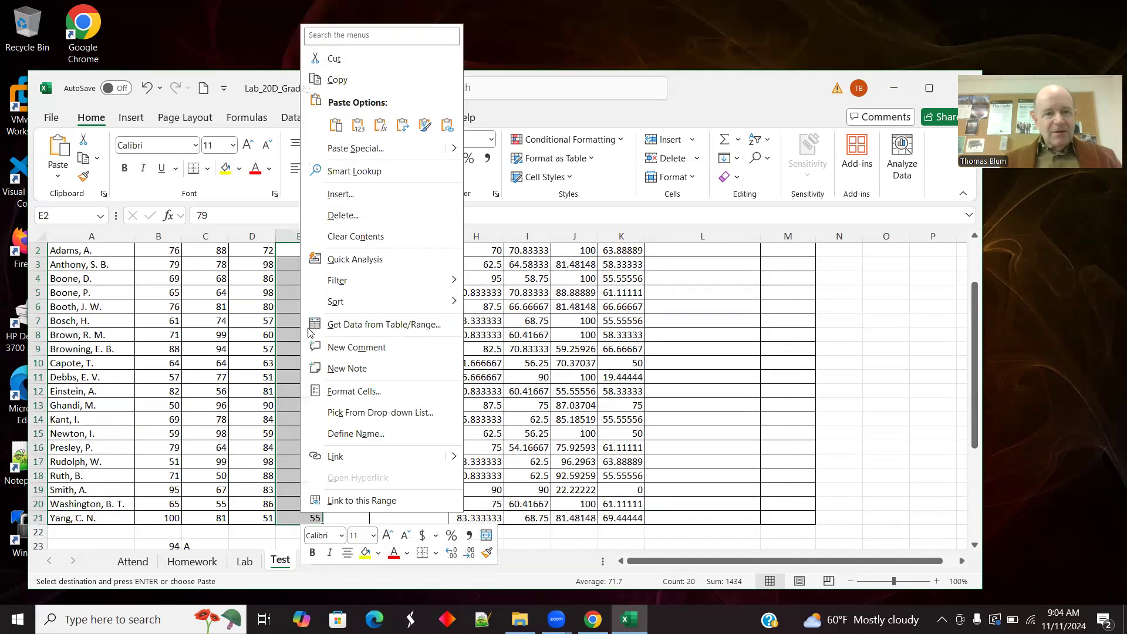
{"action": "left_click", "coordinate": [354, 80]}
{"action": "left_click_drag", "start_coordinate": [975, 327], "coordinate": [975, 285]}
{"action": "left_click", "coordinate": [344, 321]}
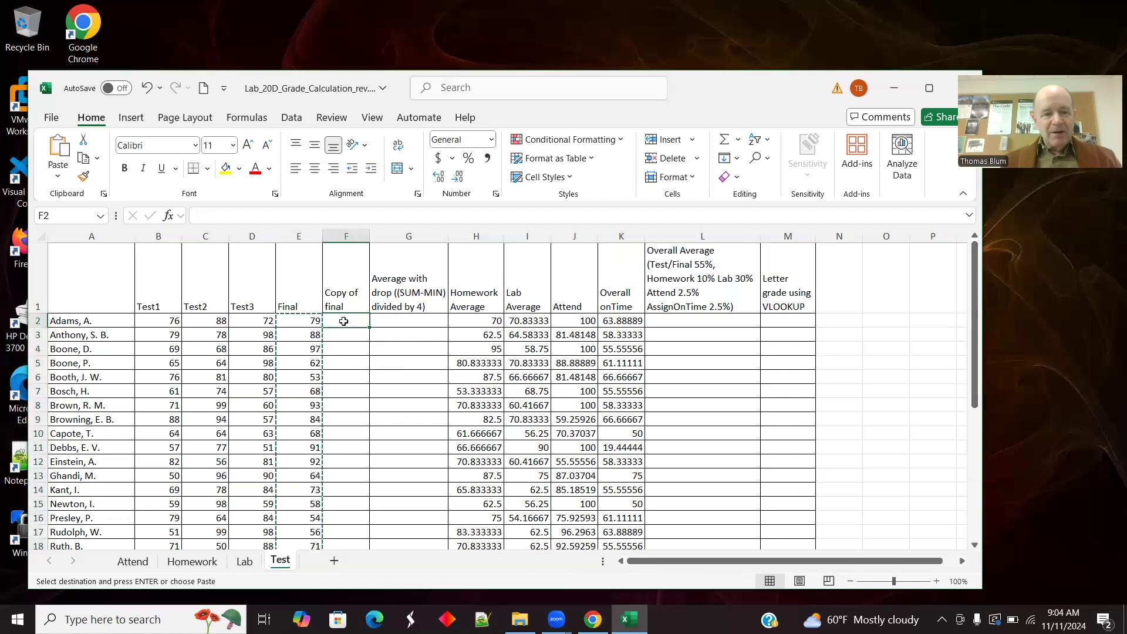
{"action": "right_click", "coordinate": [344, 327]}
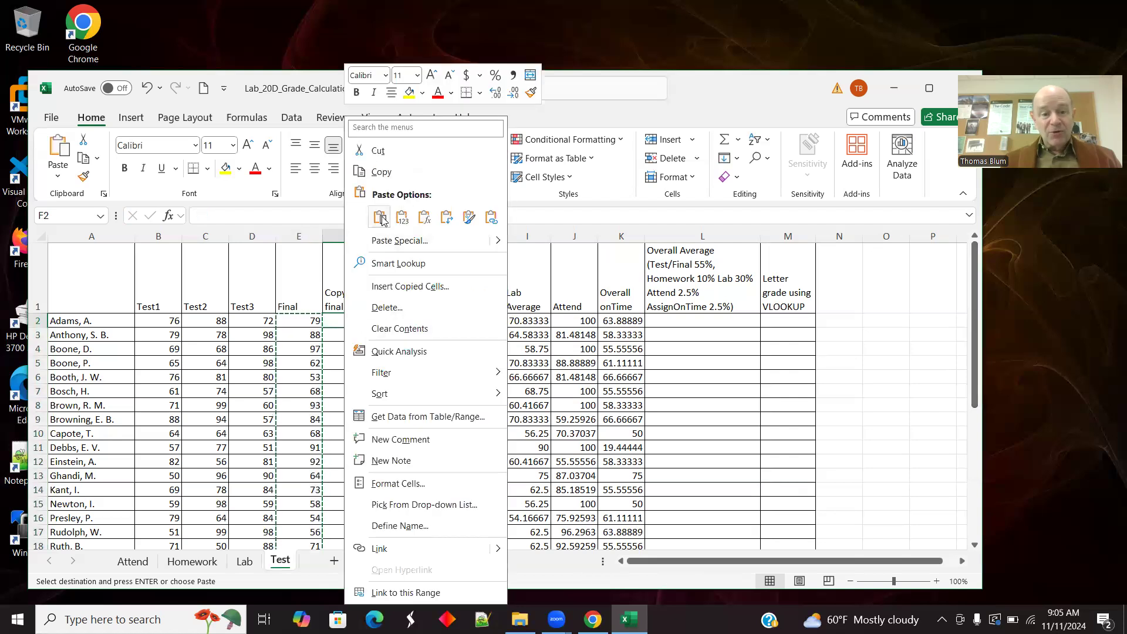
{"action": "left_click", "coordinate": [382, 216]}
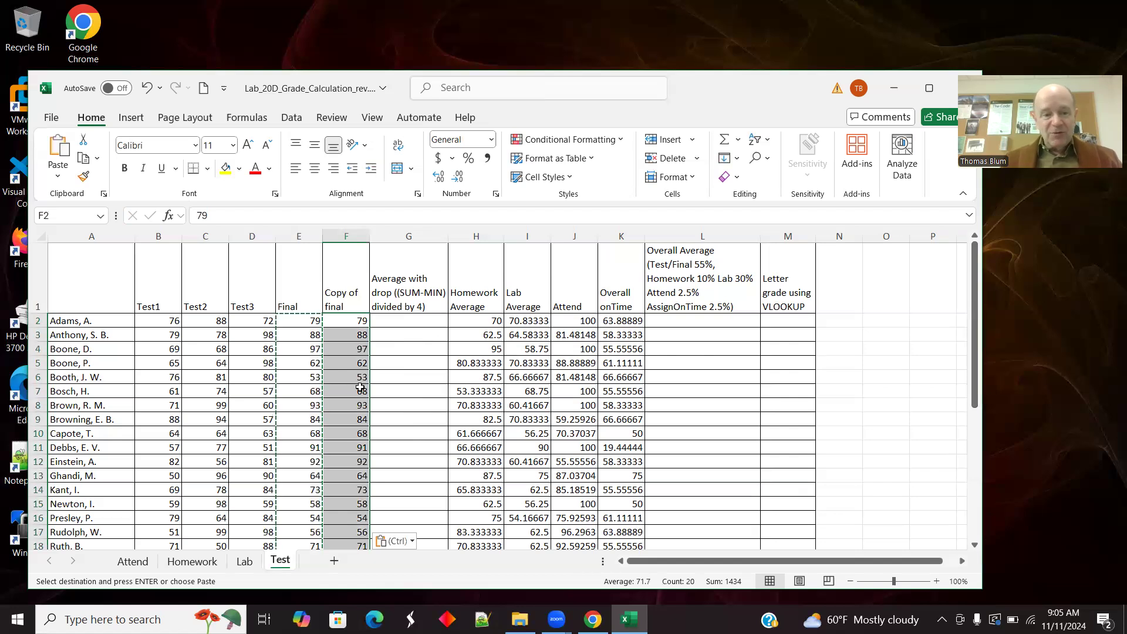
Step: Enter =(SUM(B2:F2)-MIN(B2:F2))/4 in G2 of the Test sheet to average the first student's tests with the lowest dropped
{"action": "left_click", "coordinate": [293, 320]}
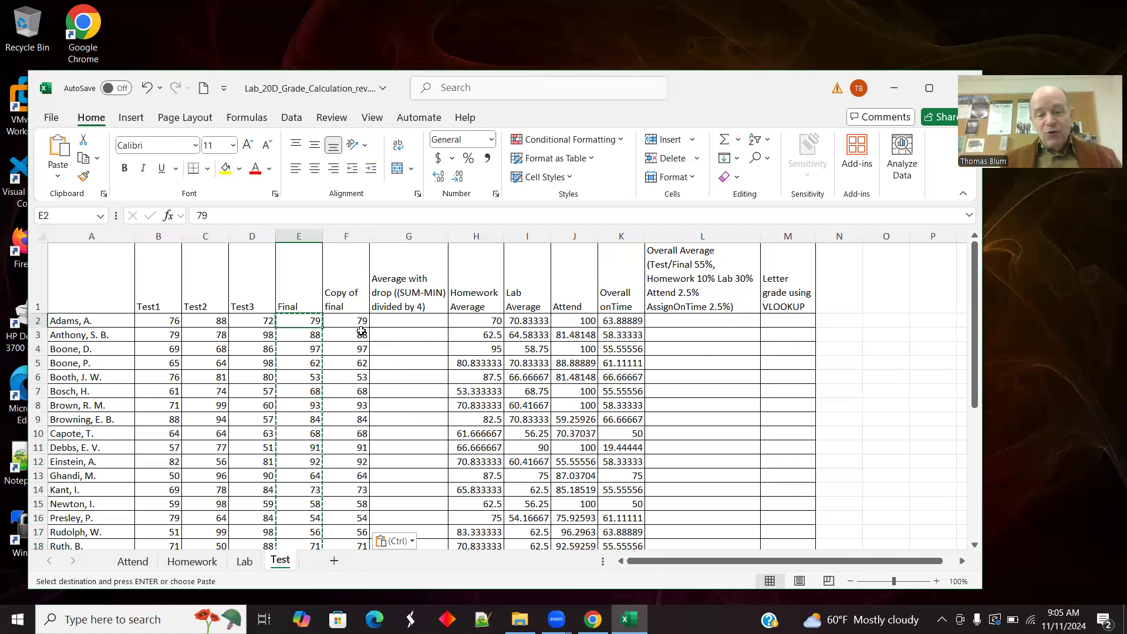
{"action": "left_click", "coordinate": [390, 322]}
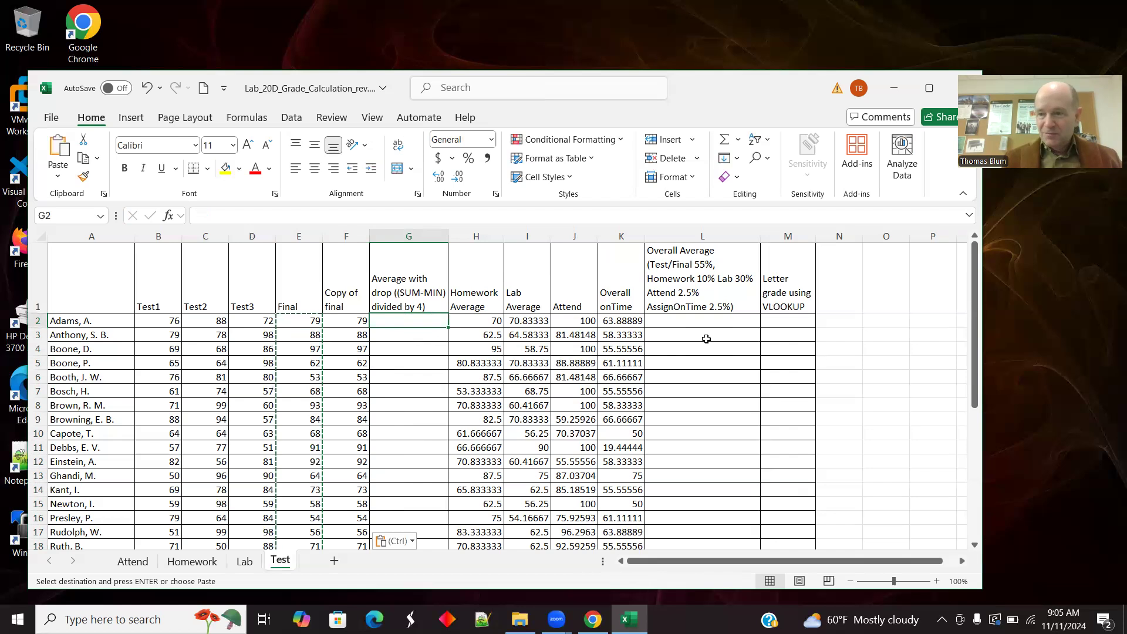
{"action": "type", "text": "="}
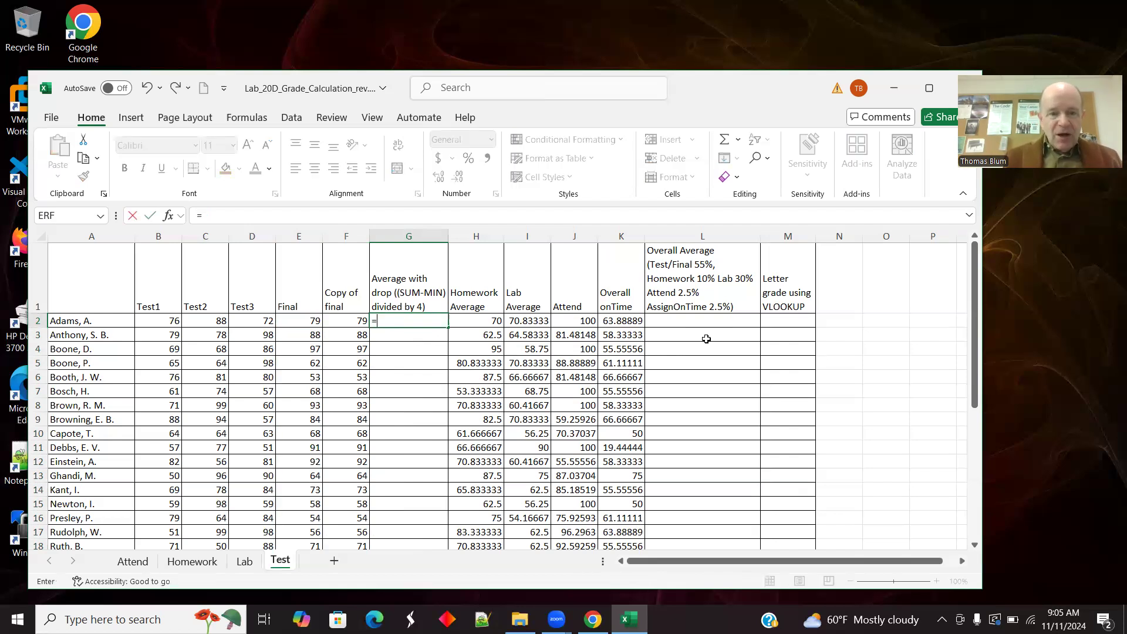
{"action": "type", "text": "("}
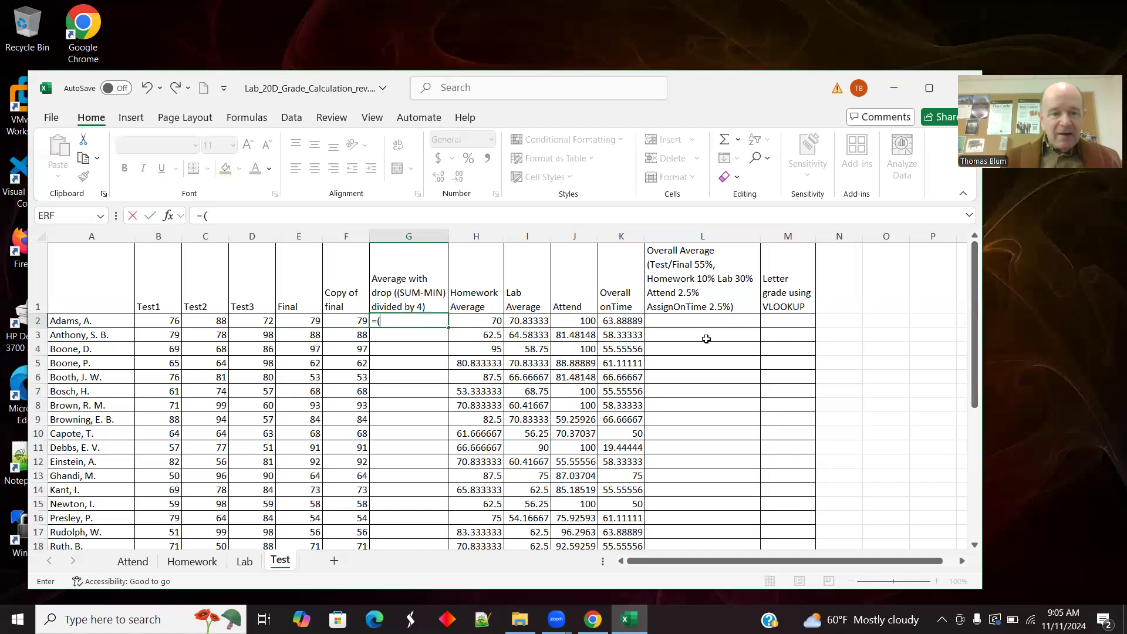
{"action": "type", "text": "SUM("}
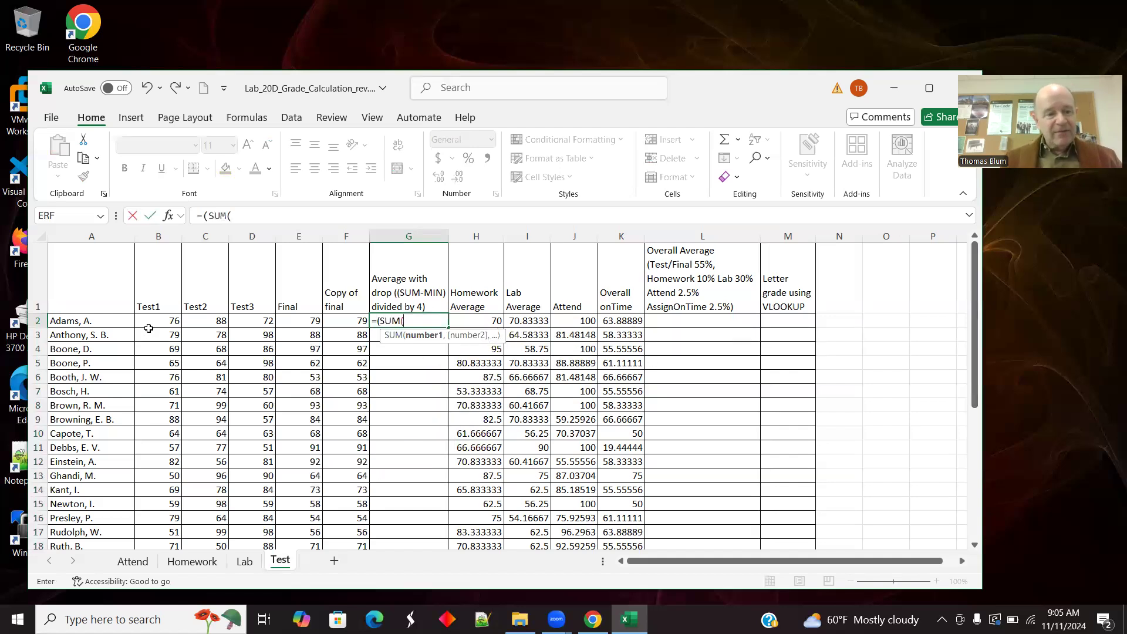
{"action": "left_click_drag", "start_coordinate": [147, 321], "coordinate": [356, 317]}
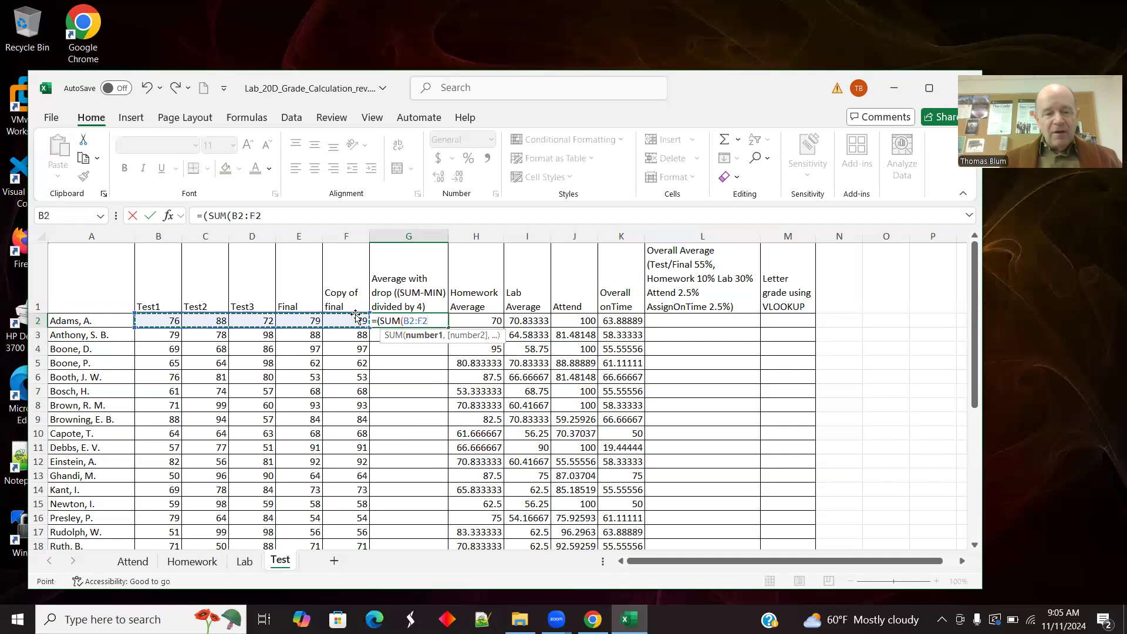
{"action": "type", "text": ")"}
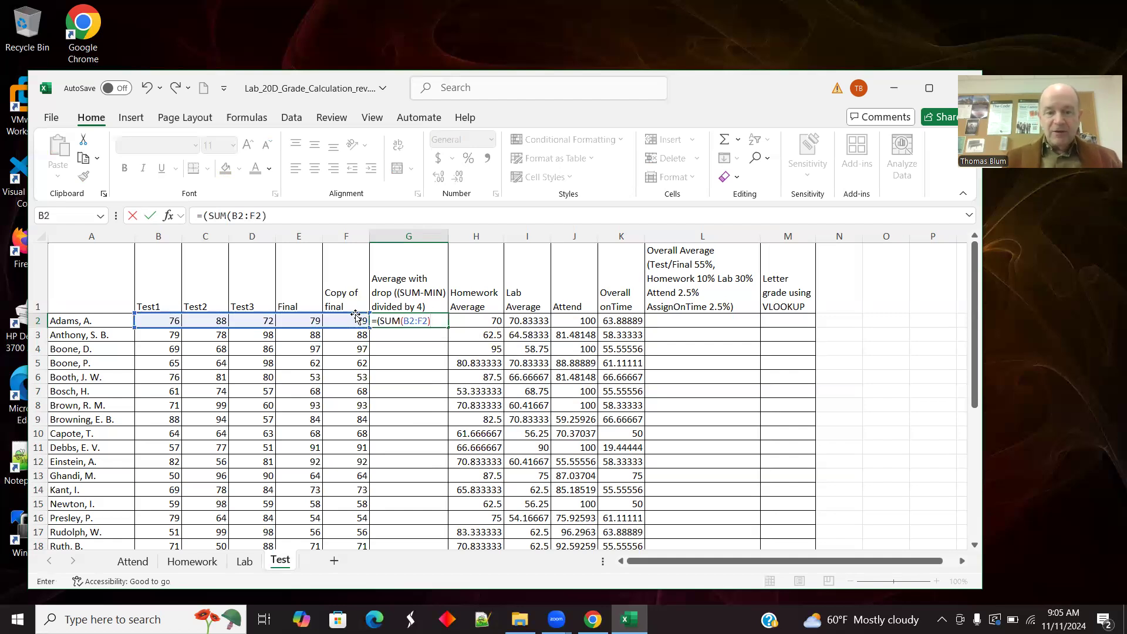
{"action": "type", "text": "-"}
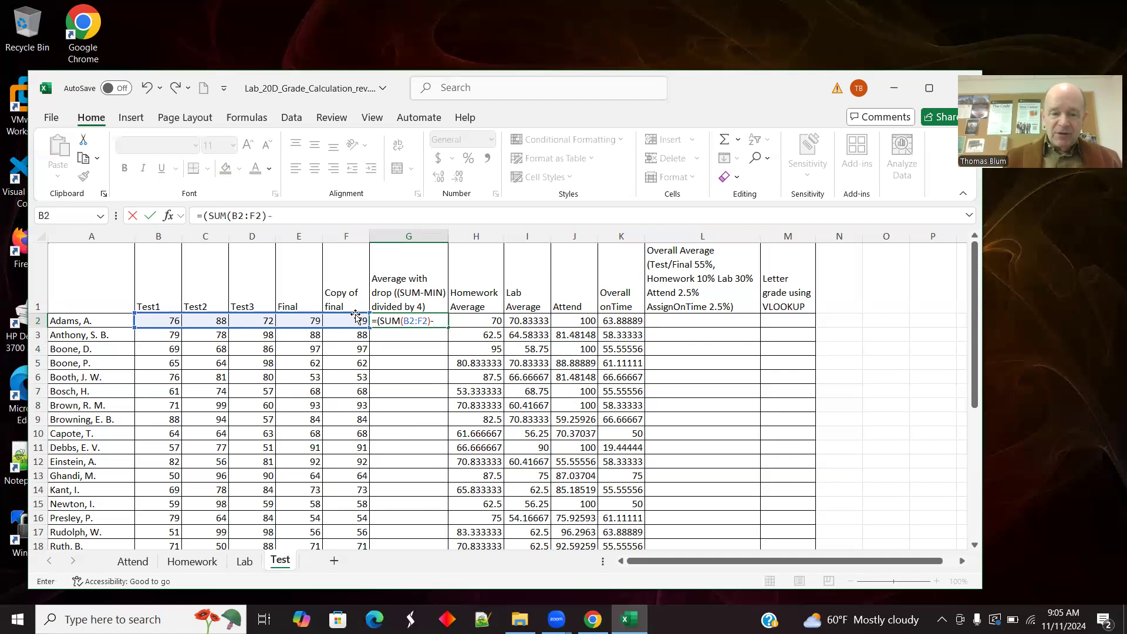
{"action": "type", "text": "MIN("}
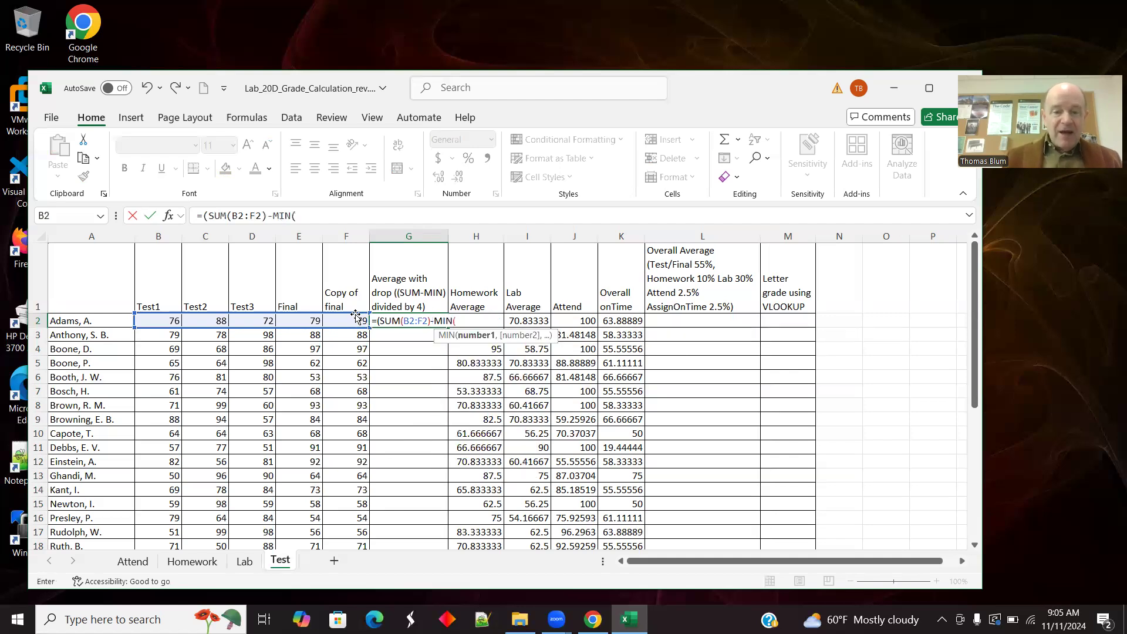
{"action": "left_click_drag", "start_coordinate": [152, 318], "coordinate": [346, 320]}
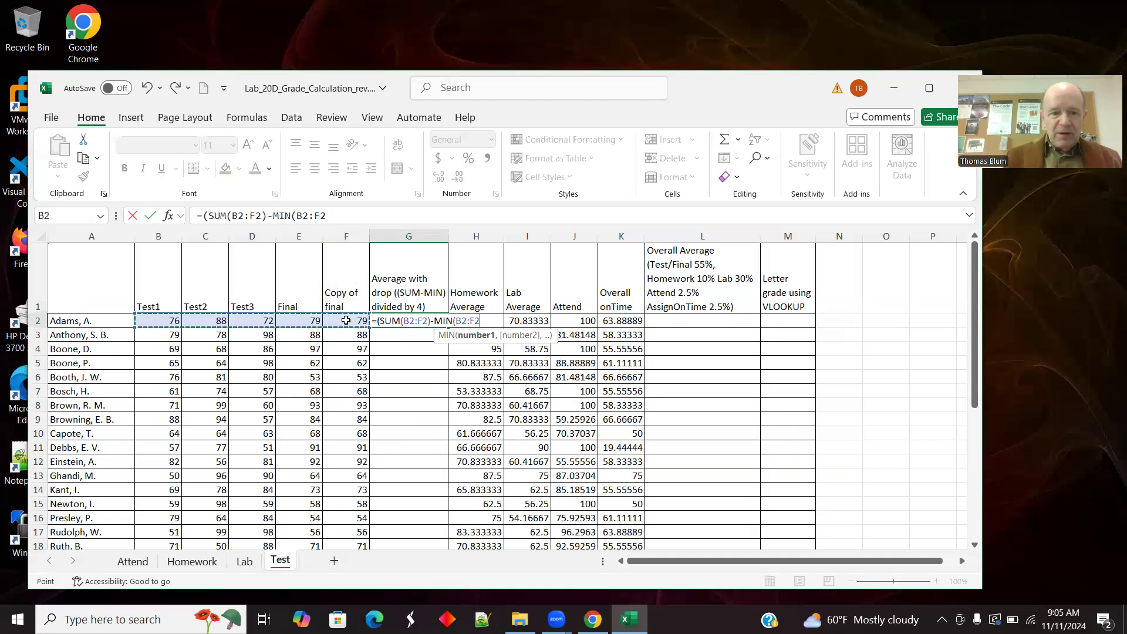
{"action": "type", "text": ")"}
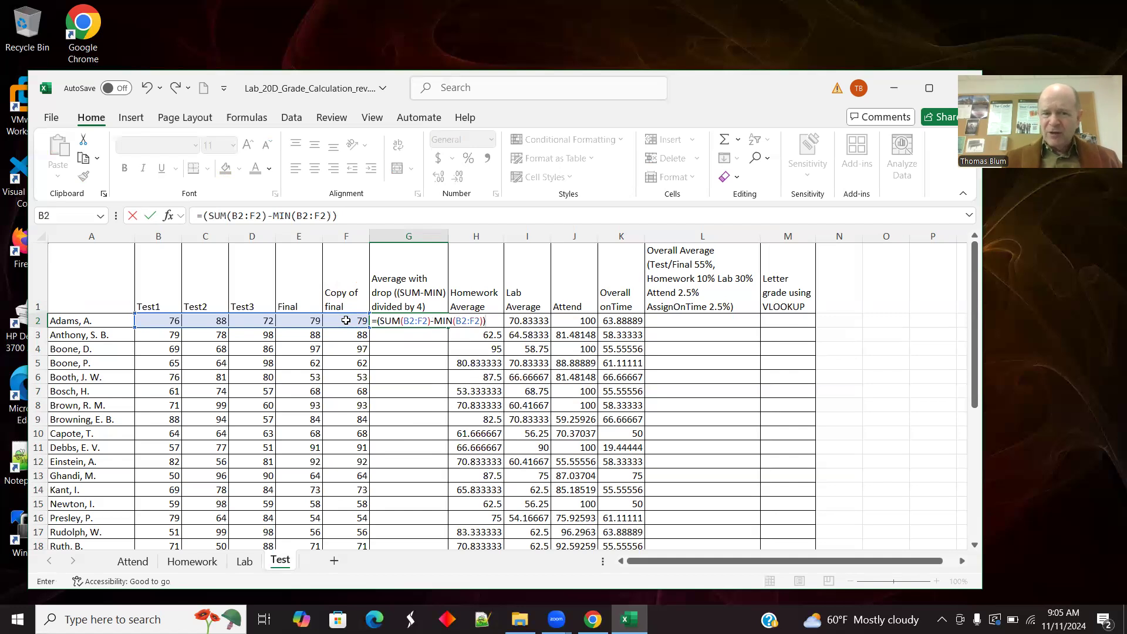
{"action": "type", "text": ")"}
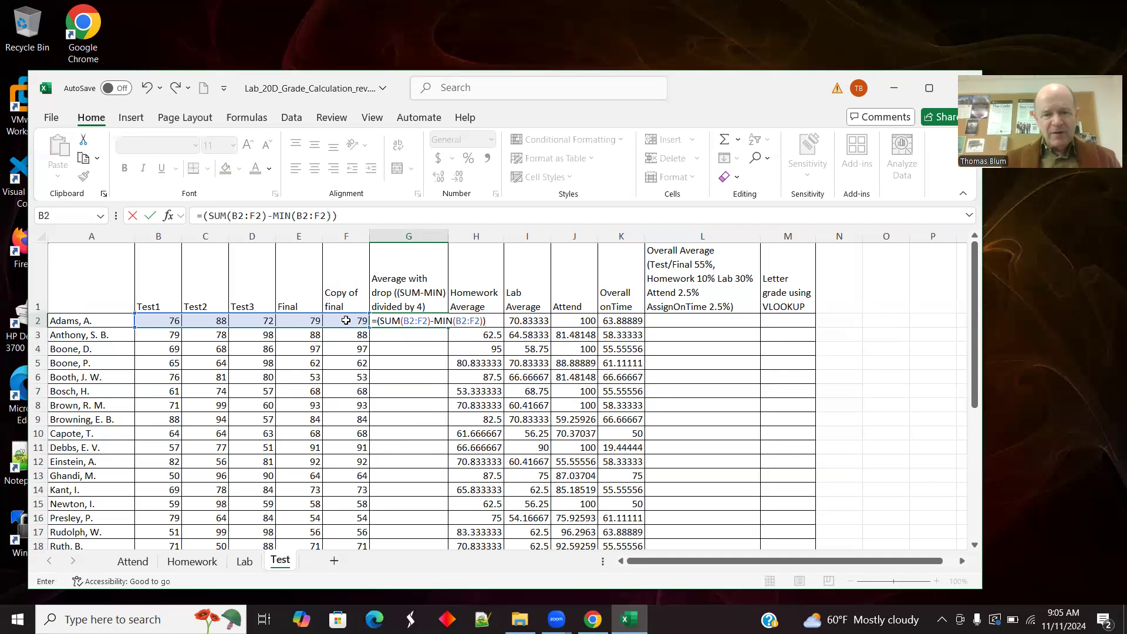
{"action": "type", "text": "/4"}
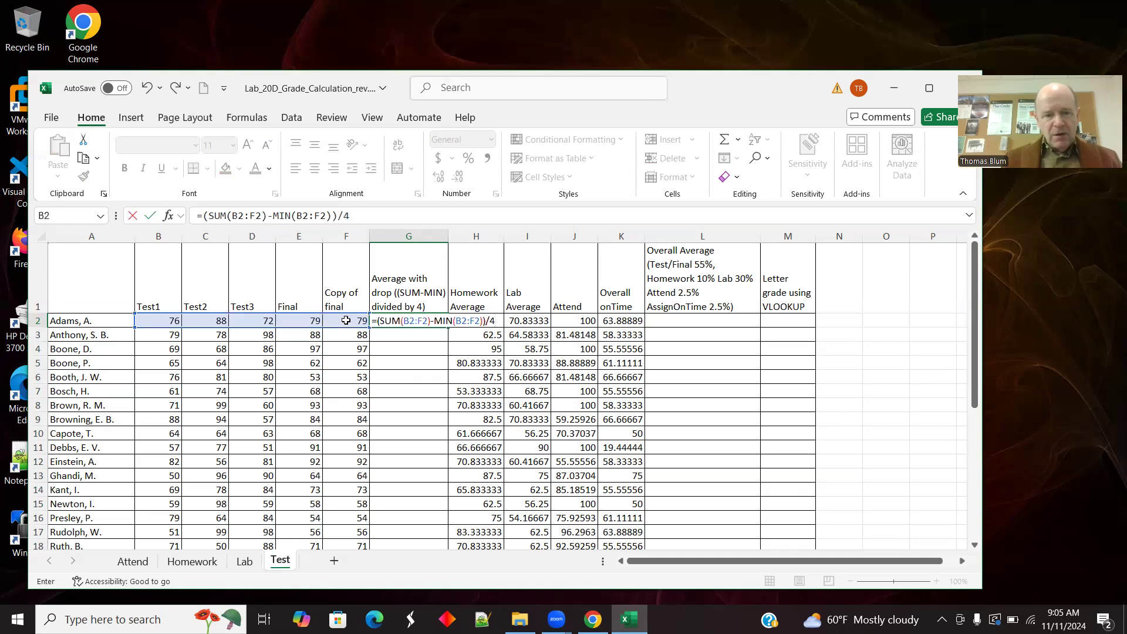
{"action": "key", "text": "Tab"}
Step: Fill the average-with-drop formula in G2 down through row 21
{"action": "left_click", "coordinate": [405, 324]}
{"action": "left_click_drag", "start_coordinate": [450, 329], "coordinate": [437, 520]}
{"action": "left_click_drag", "start_coordinate": [973, 411], "coordinate": [972, 361]}
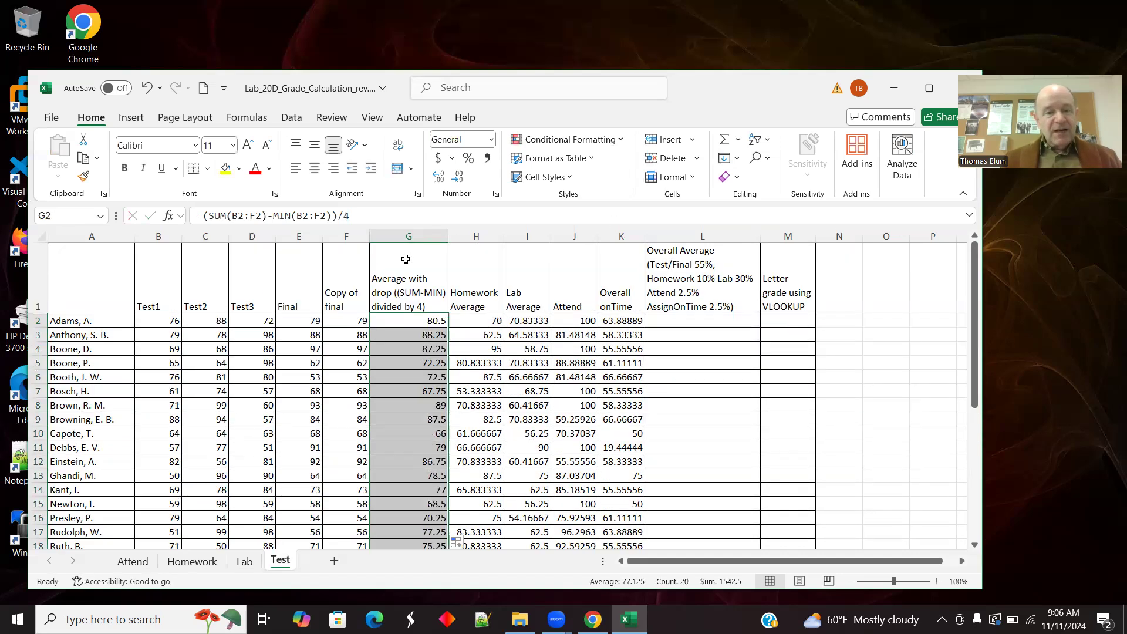
{"action": "left_click", "coordinate": [394, 319]}
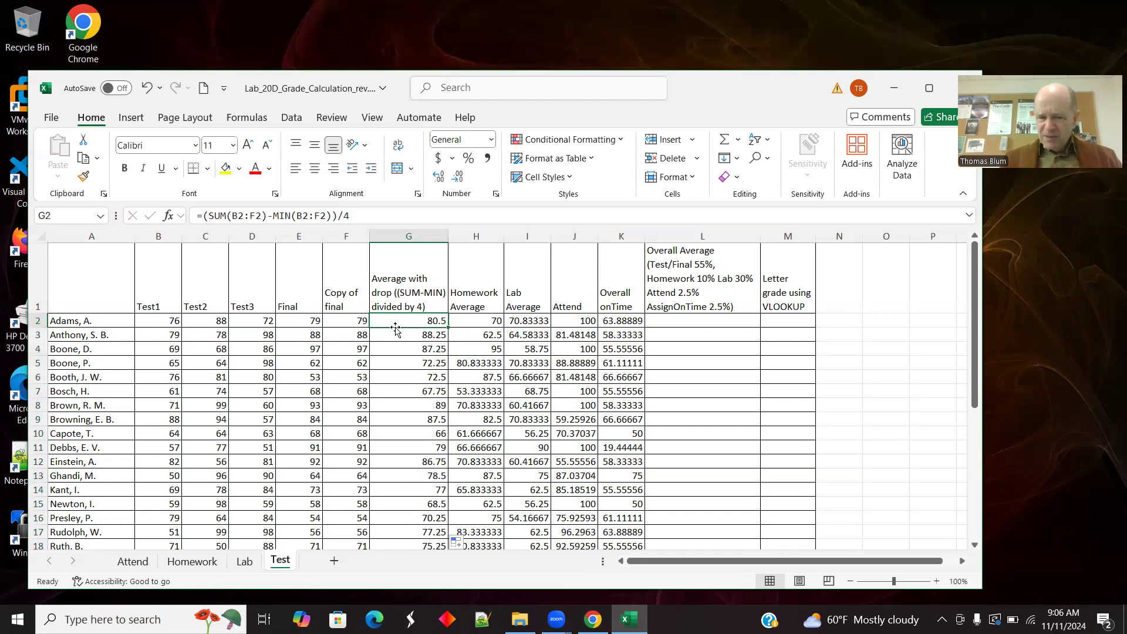
{"action": "left_click", "coordinate": [482, 318]}
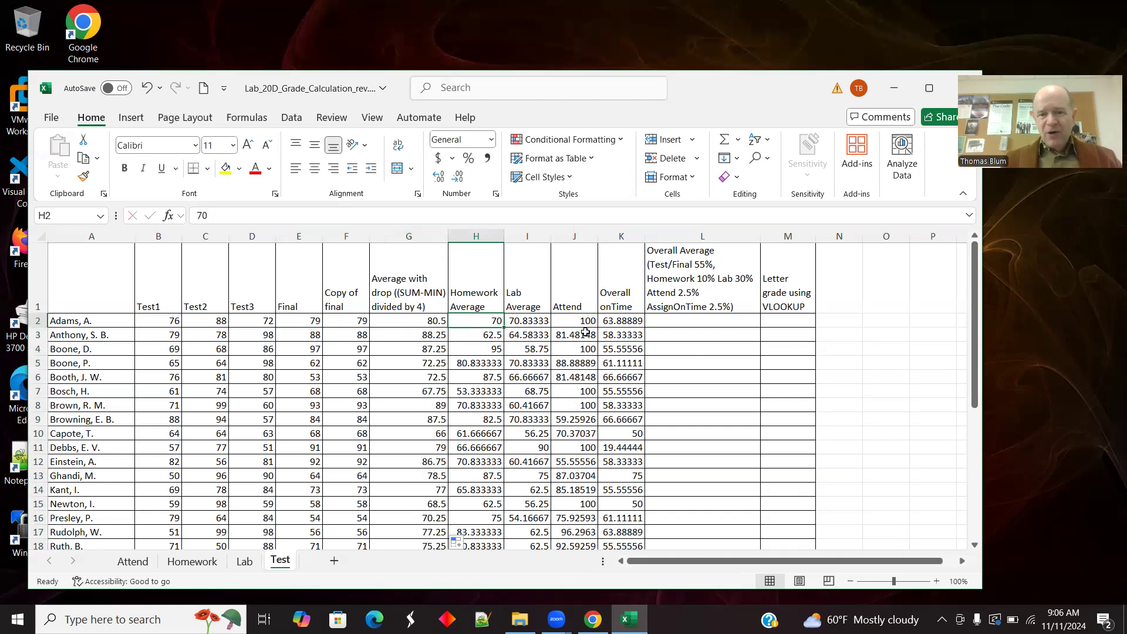
{"action": "left_click", "coordinate": [532, 321]}
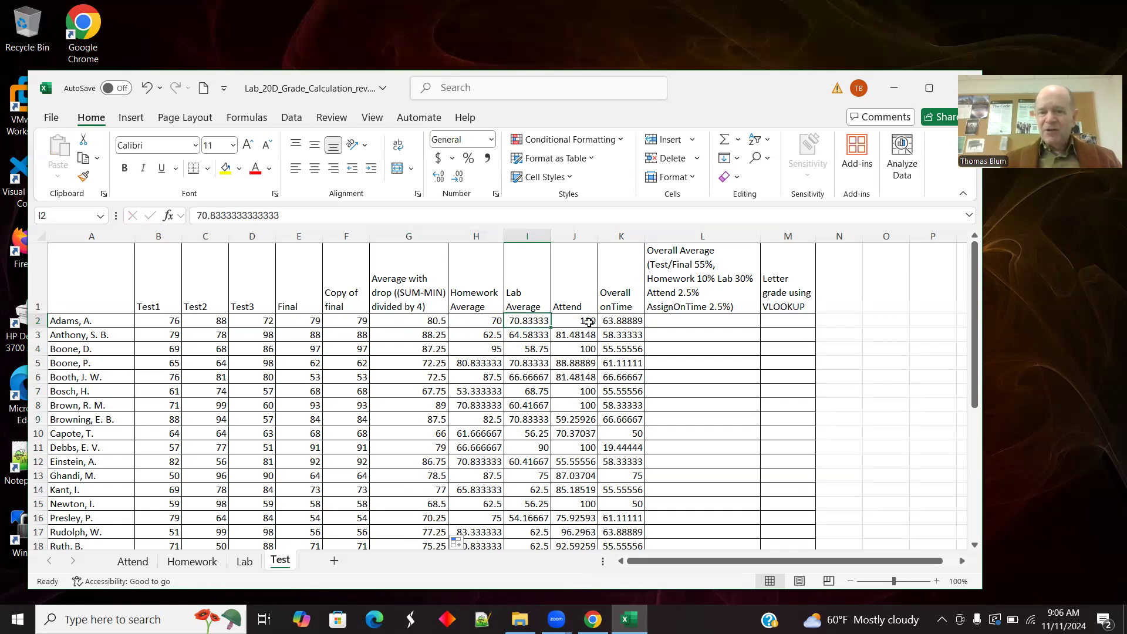
{"action": "left_click", "coordinate": [574, 321]}
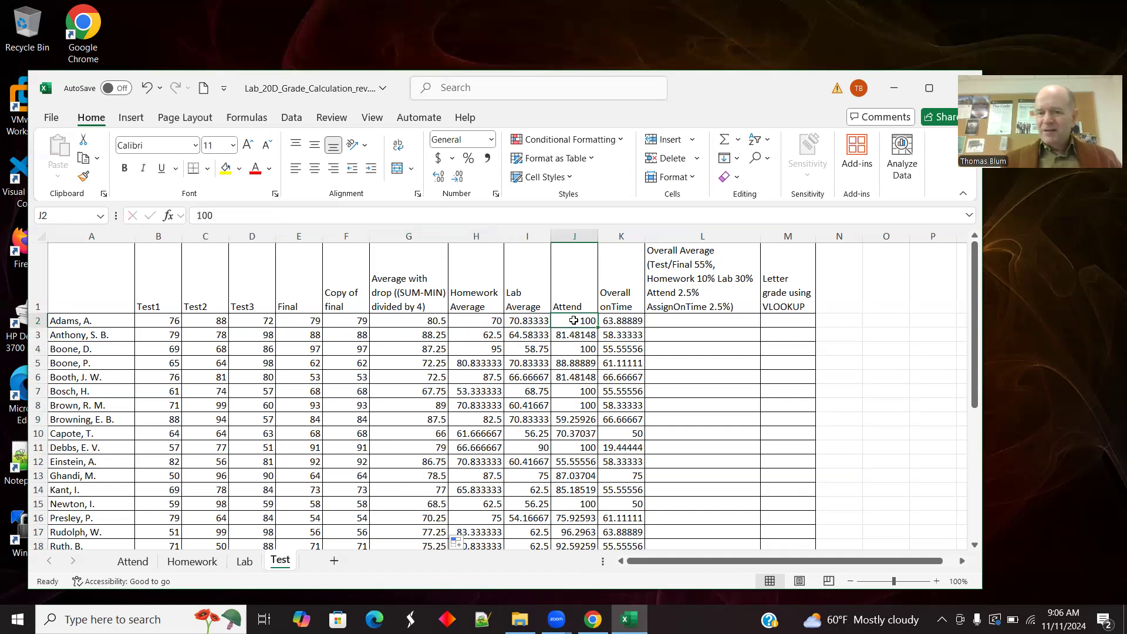
{"action": "left_click", "coordinate": [614, 321]}
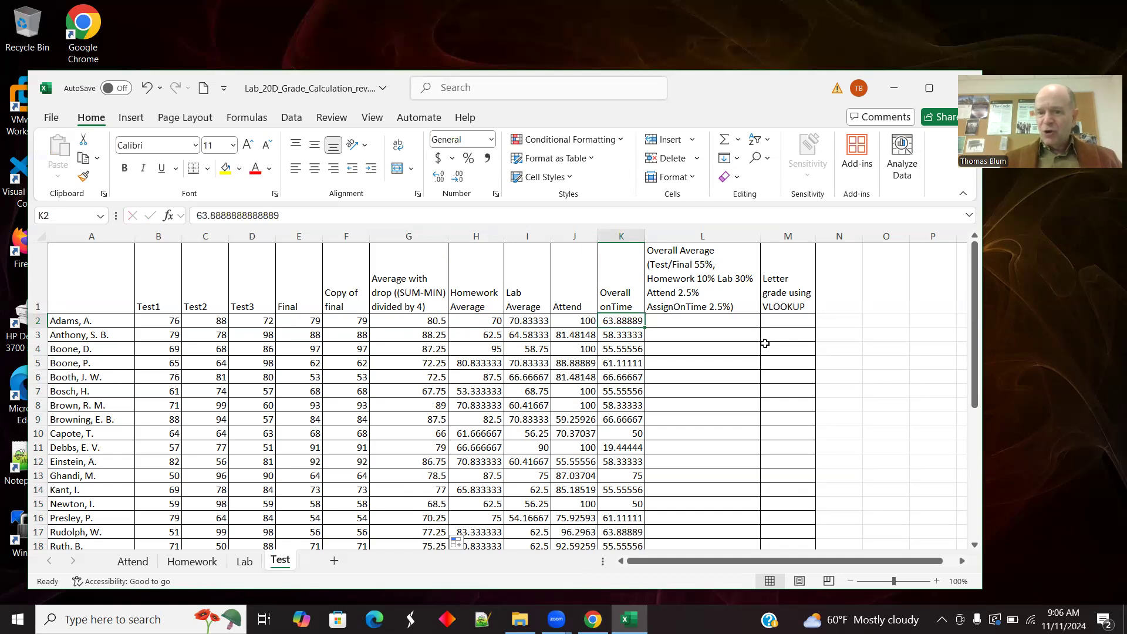
Step: Enter the weighted overall average formula =0.55*G2+0.10*H2+0.30*I2+0.025*J2+0.025*K2 in L2 for the first student
{"action": "left_click", "coordinate": [684, 317]}
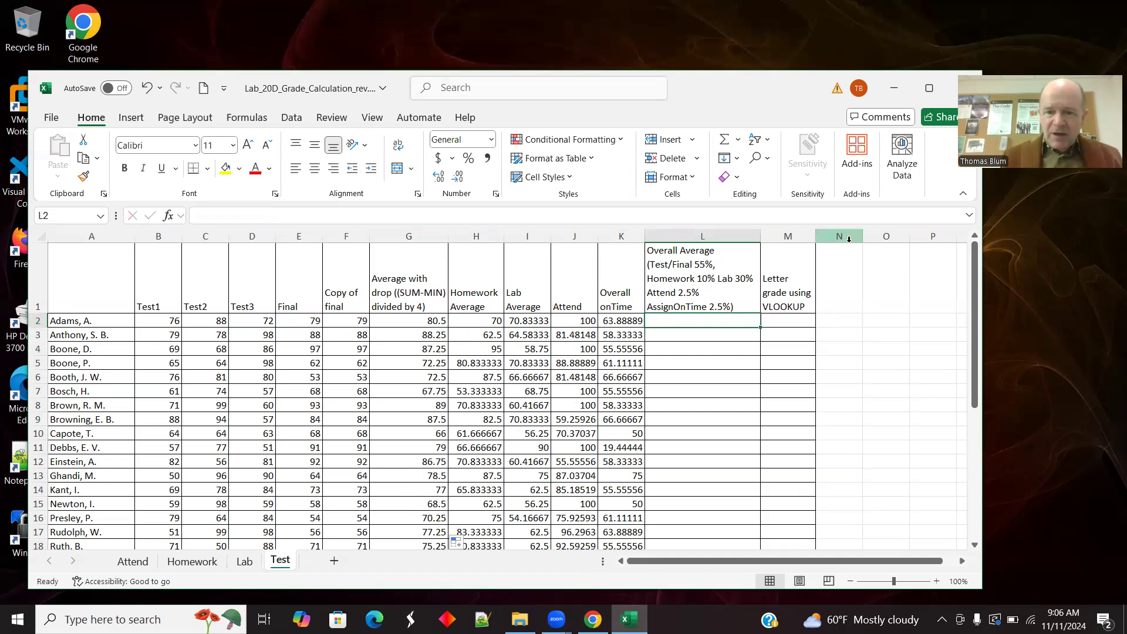
{"action": "type", "text": "="}
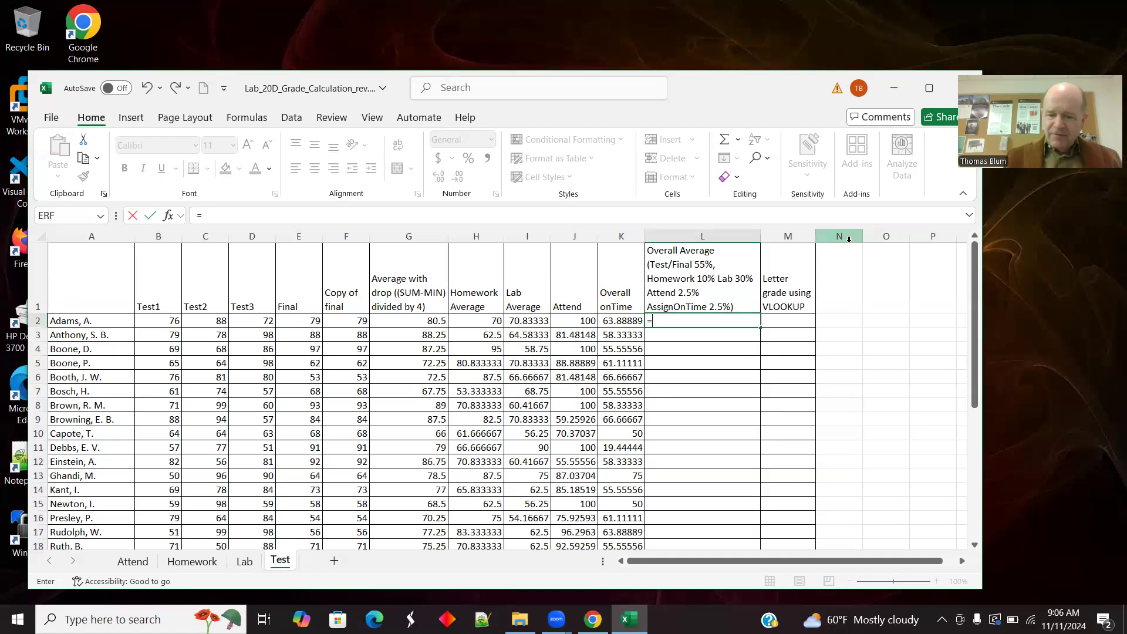
{"action": "type", "text": "0.55*"}
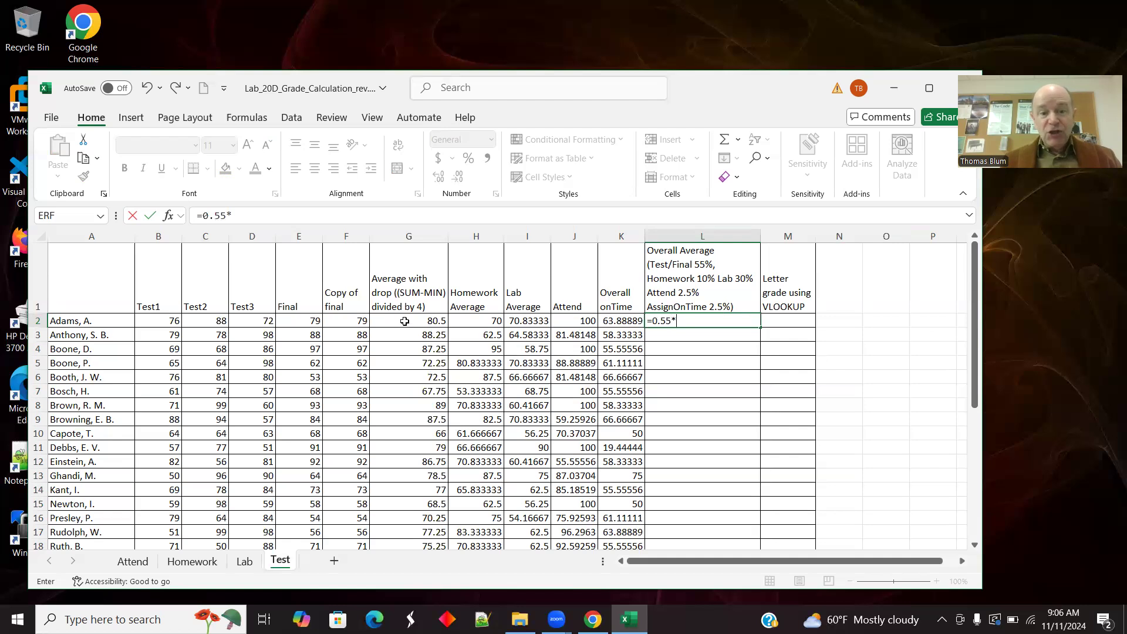
{"action": "left_click", "coordinate": [405, 321]}
{"action": "type", "text": "+"}
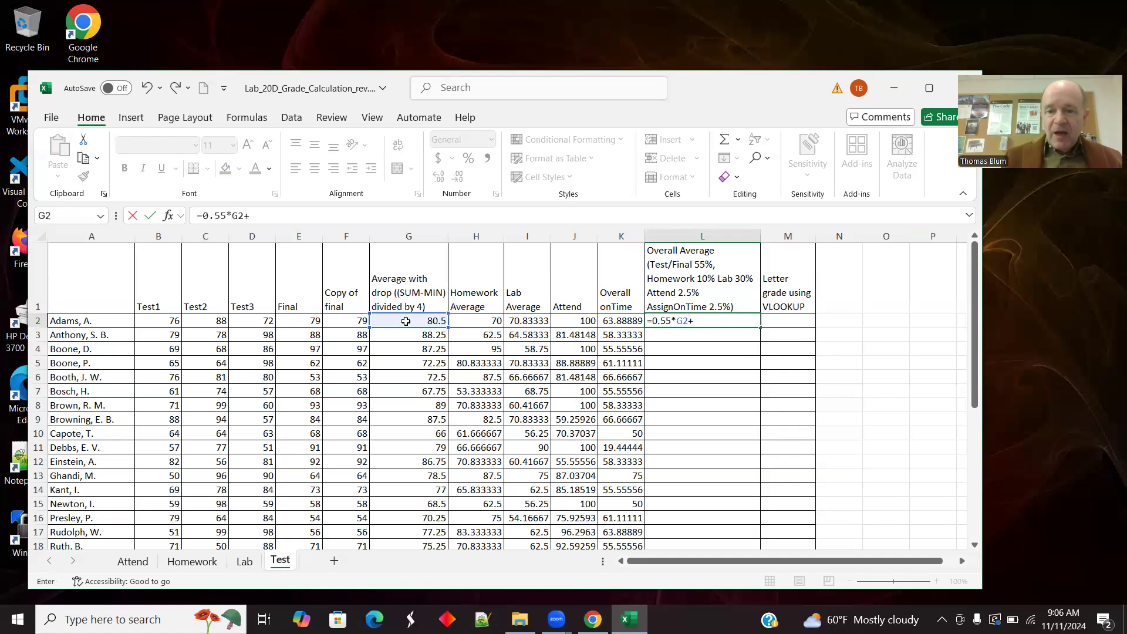
{"action": "type", "text": "0.10*"}
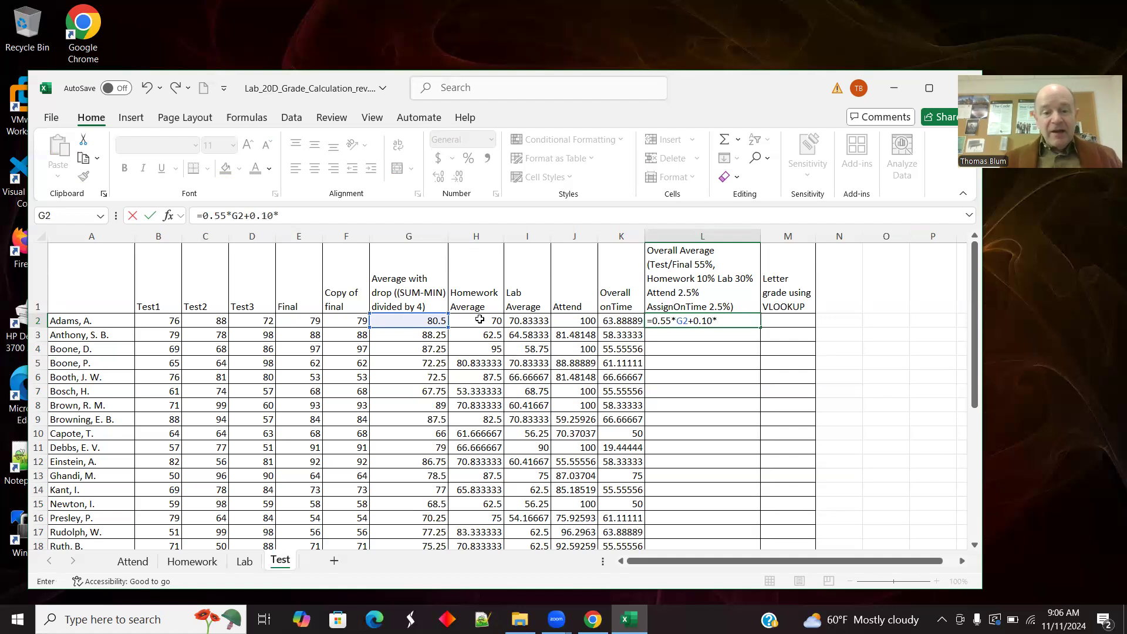
{"action": "left_click", "coordinate": [472, 321]}
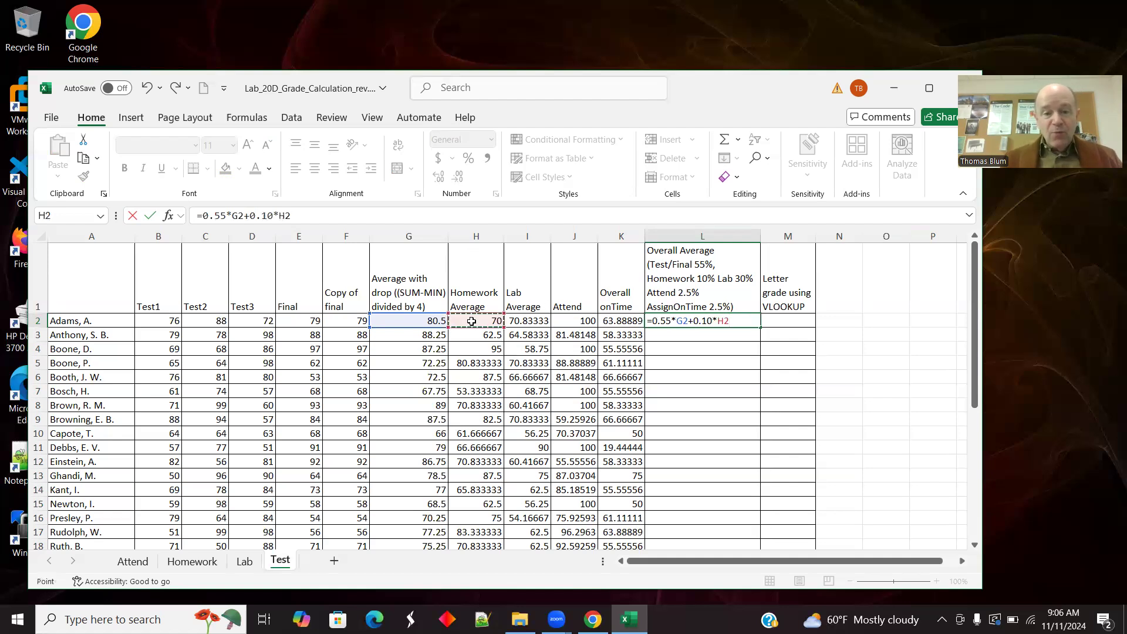
{"action": "type", "text": "+"}
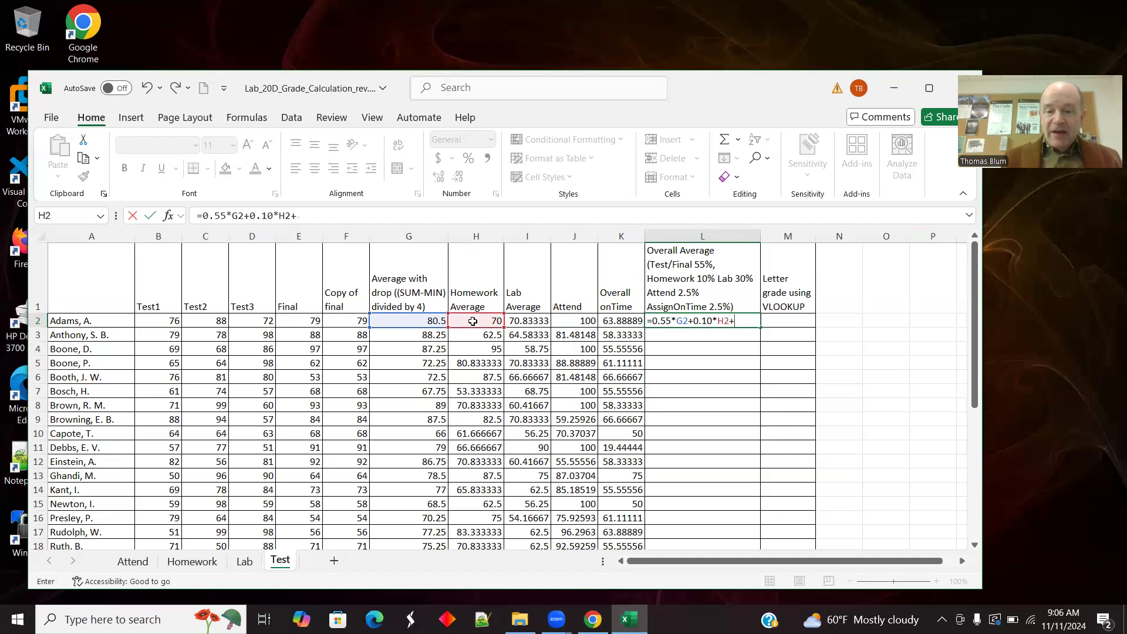
{"action": "type", "text": "0.30*"}
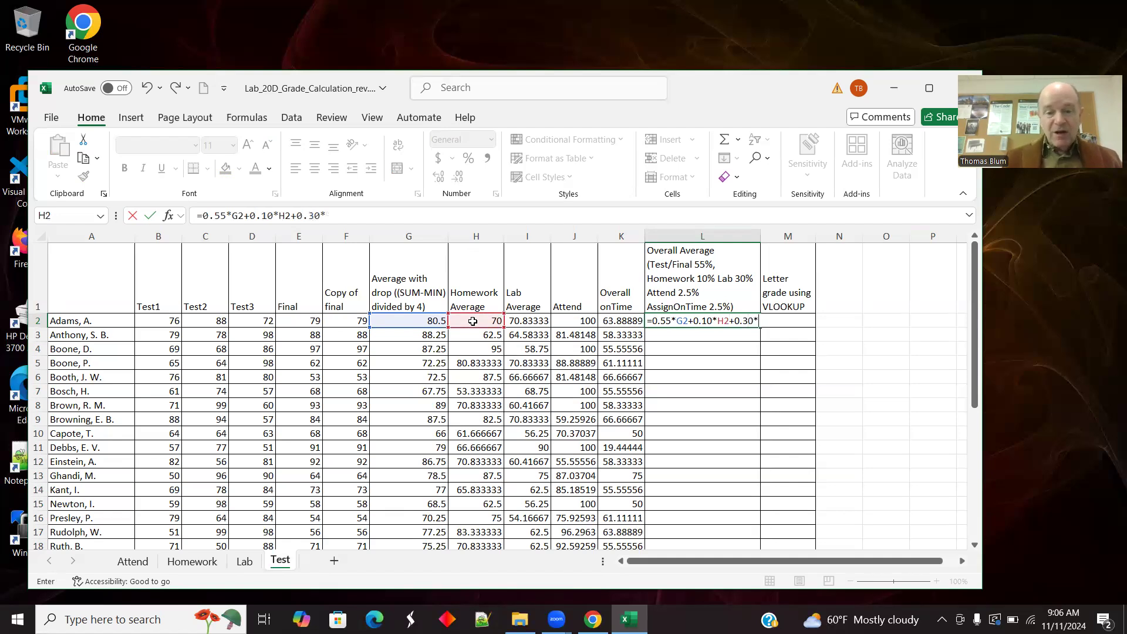
{"action": "left_click", "coordinate": [520, 321]}
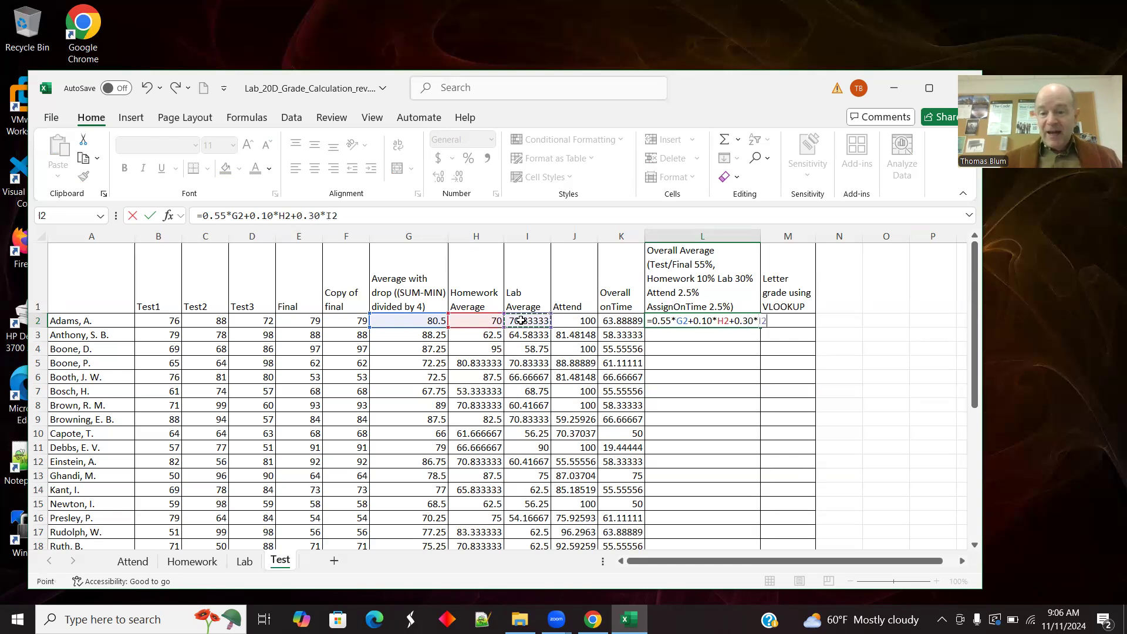
{"action": "type", "text": "+"}
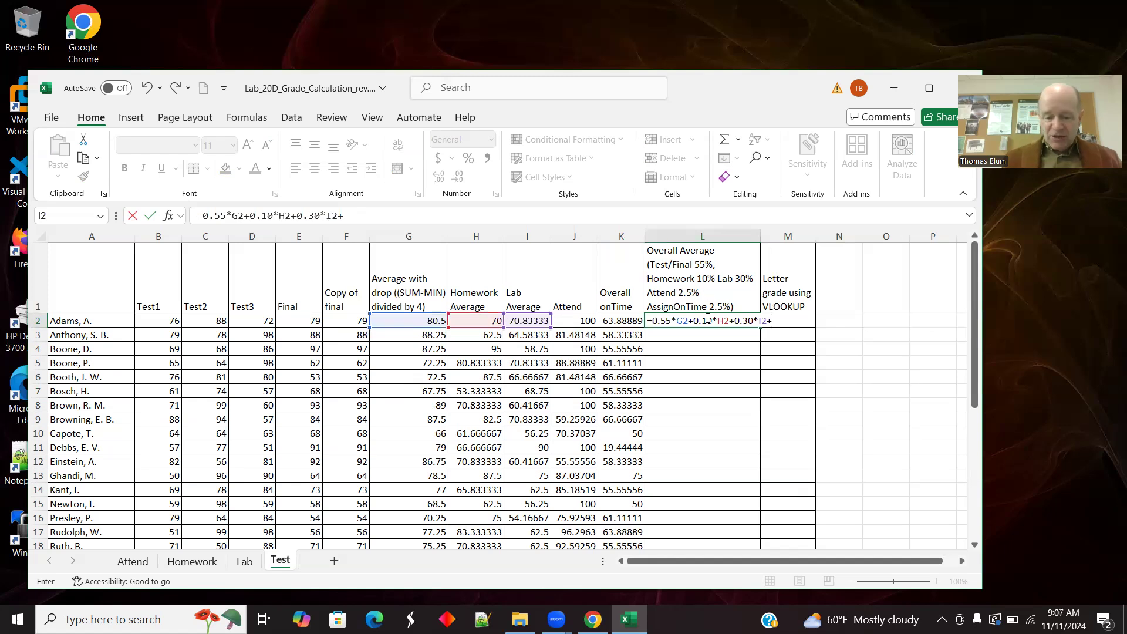
{"action": "type", "text": "0.025"}
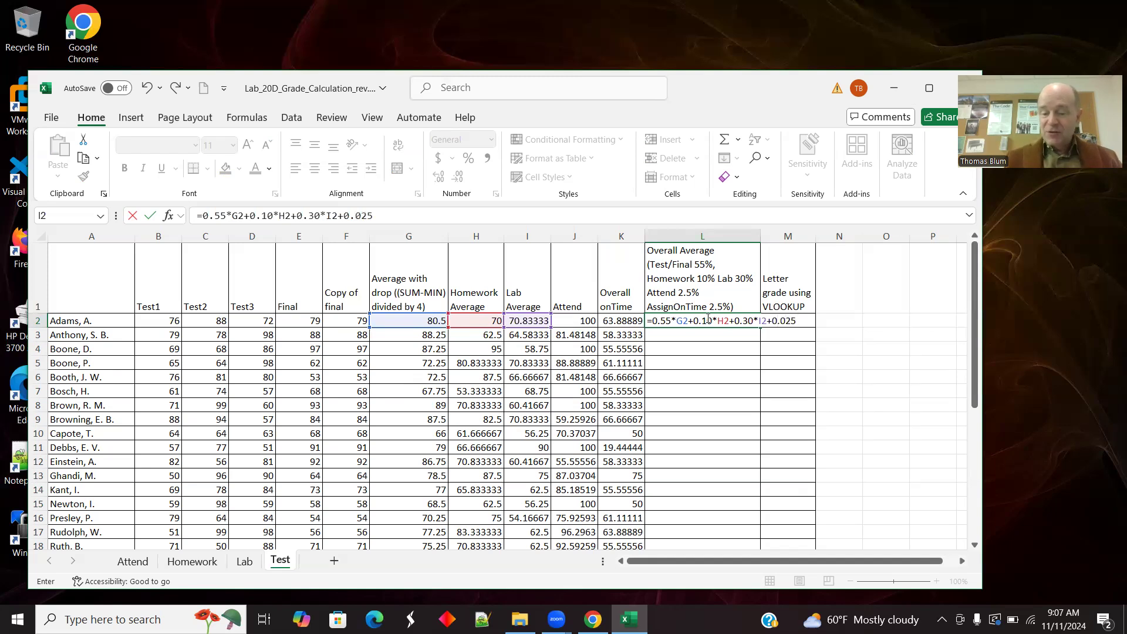
{"action": "type", "text": "*"}
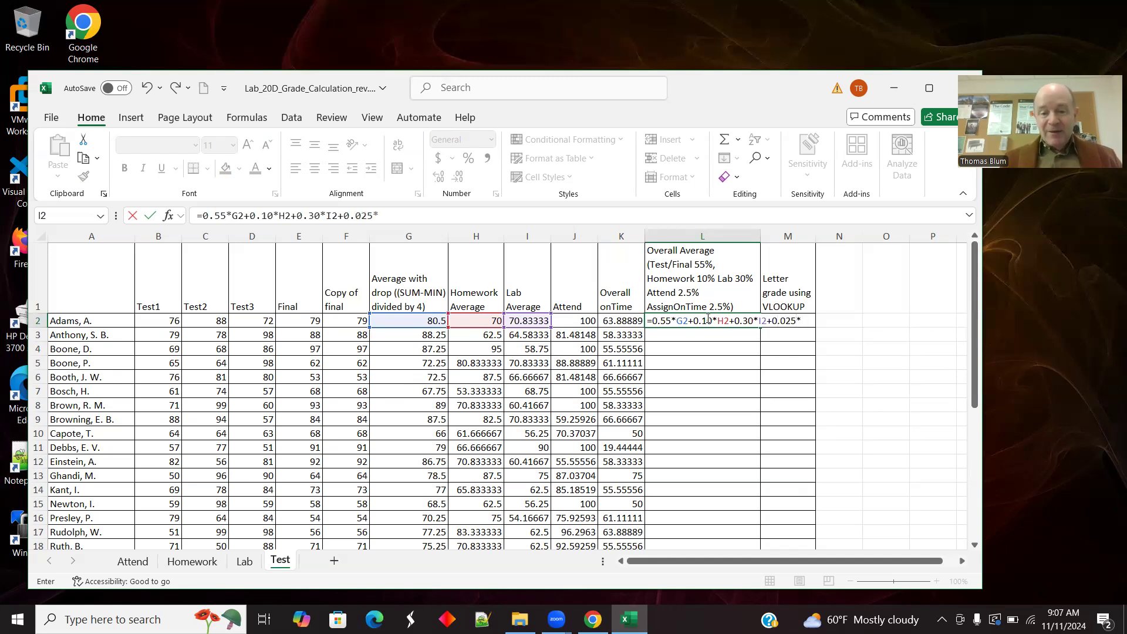
{"action": "left_click", "coordinate": [578, 321]}
{"action": "type", "text": "+0.025*"}
{"action": "left_click", "coordinate": [624, 322]}
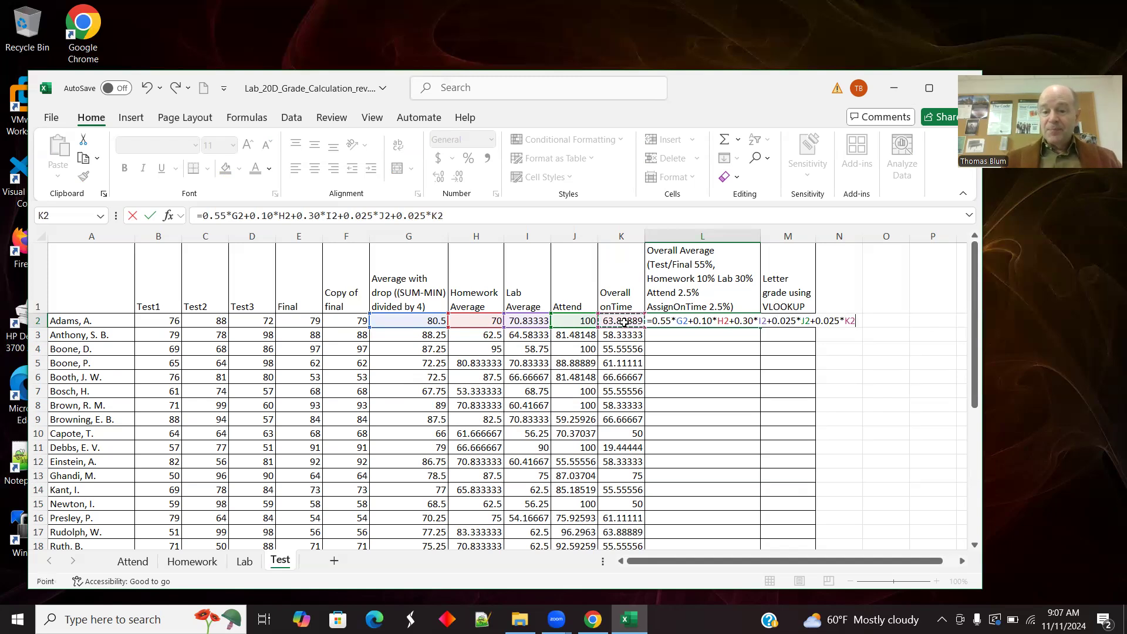
{"action": "key", "text": "Tab"}
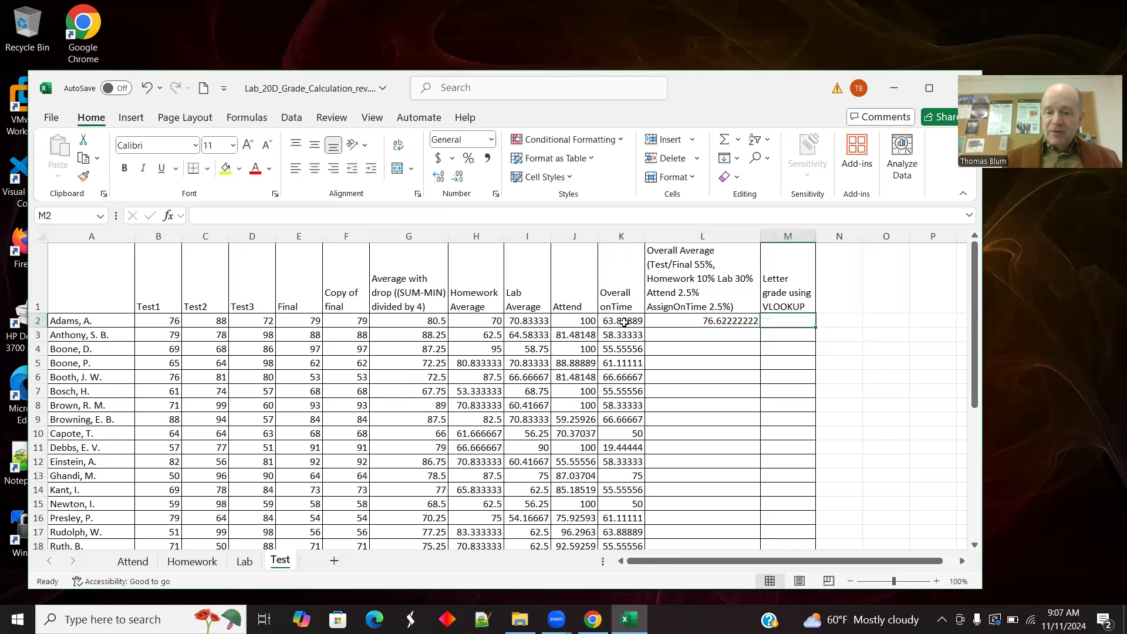
Step: Fill the overall average formula in L2 down through row 21
{"action": "left_click", "coordinate": [702, 318]}
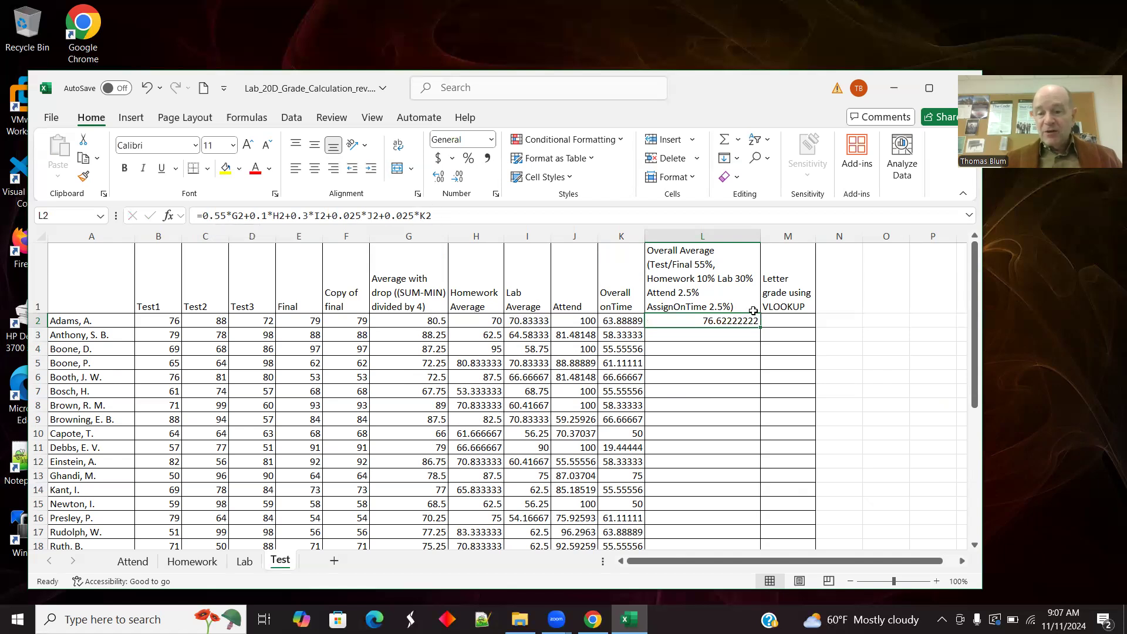
{"action": "left_click_drag", "start_coordinate": [761, 328], "coordinate": [753, 519]}
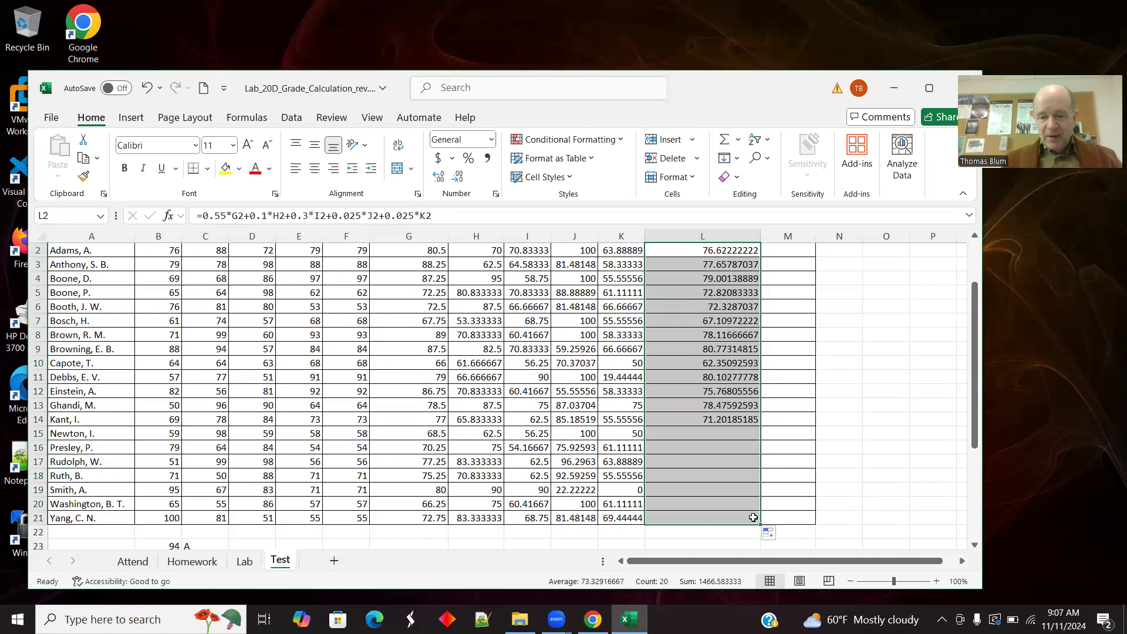
Step: Insert a row above the grading scale and enter a perfect-score test student's name in A22
{"action": "left_click_drag", "start_coordinate": [977, 439], "coordinate": [978, 472]}
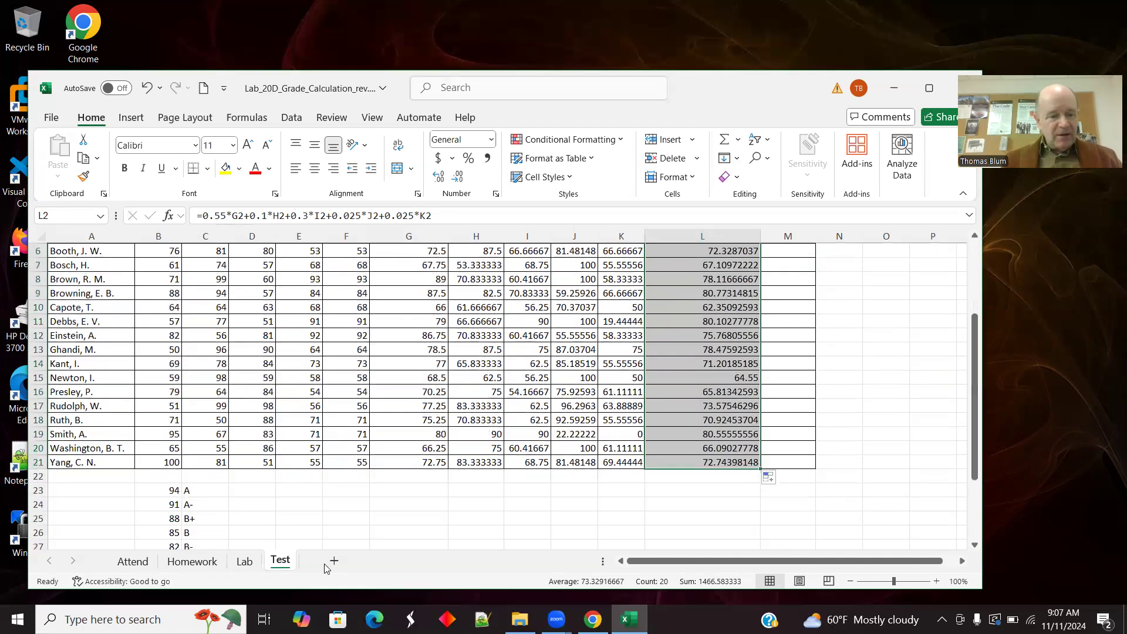
{"action": "left_click", "coordinate": [35, 477]}
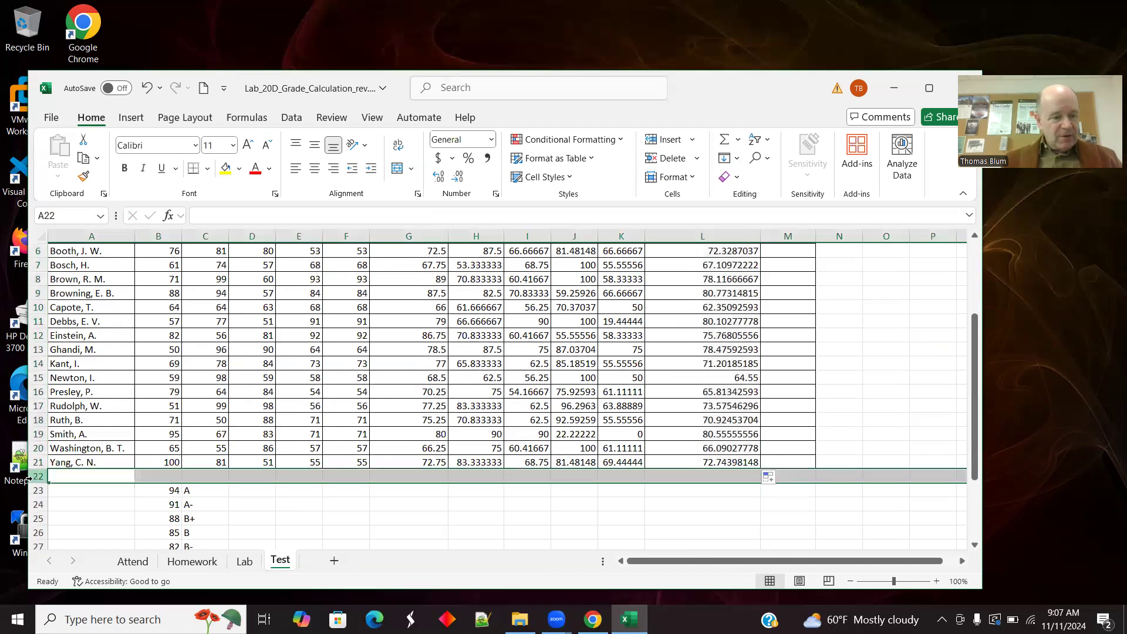
{"action": "right_click", "coordinate": [35, 477]}
{"action": "left_click", "coordinate": [66, 339]}
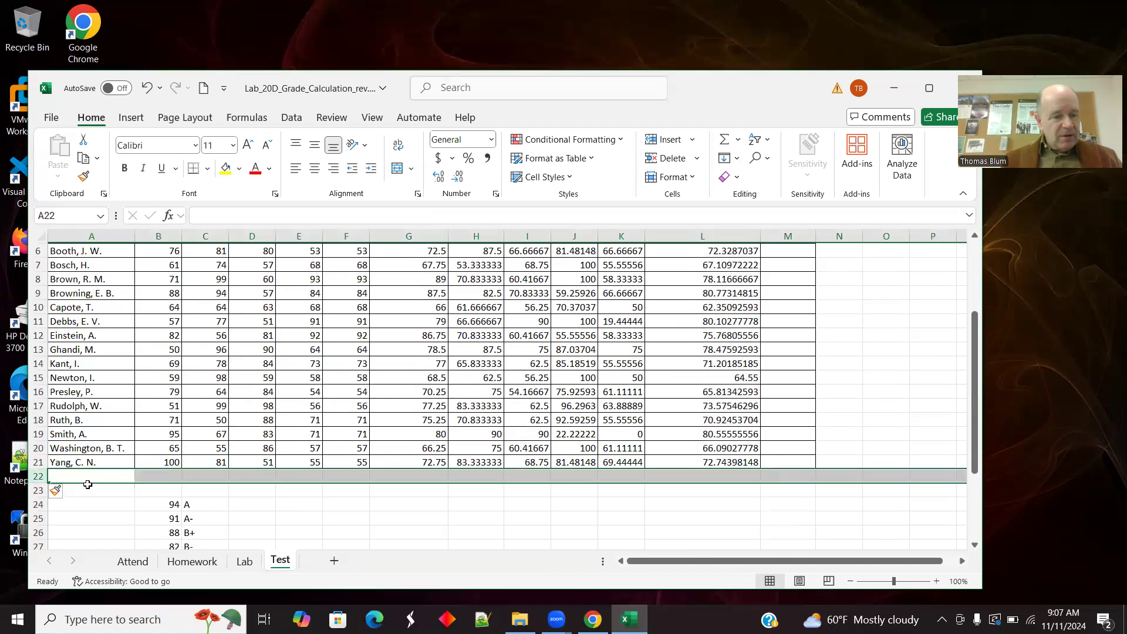
{"action": "left_click", "coordinate": [89, 476]}
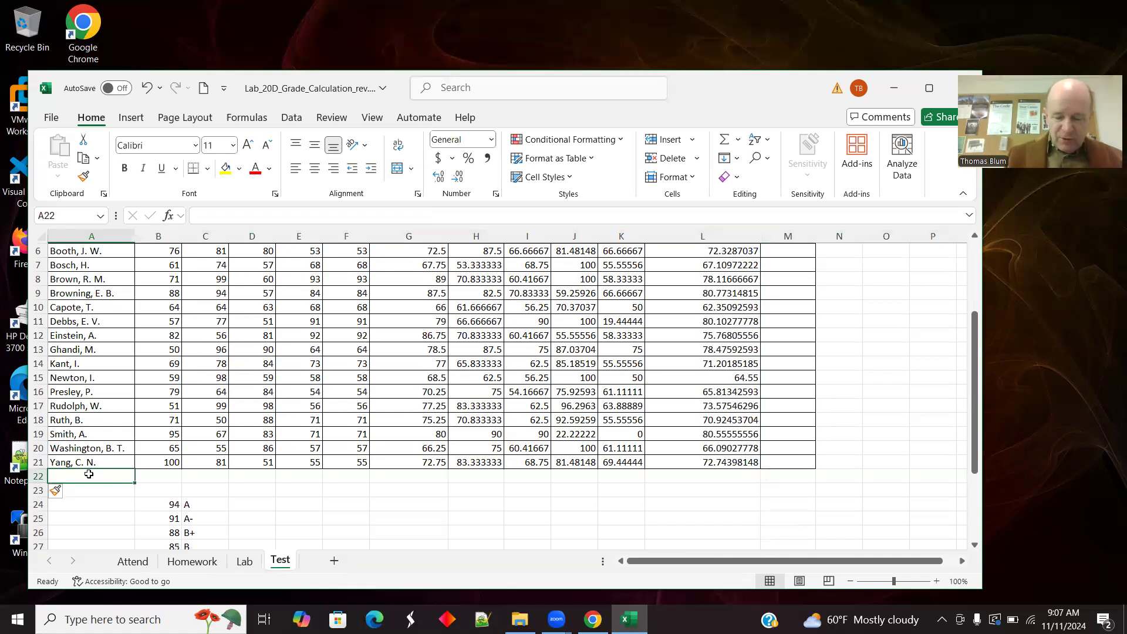
{"action": "type", "text": "Perfect, P."}
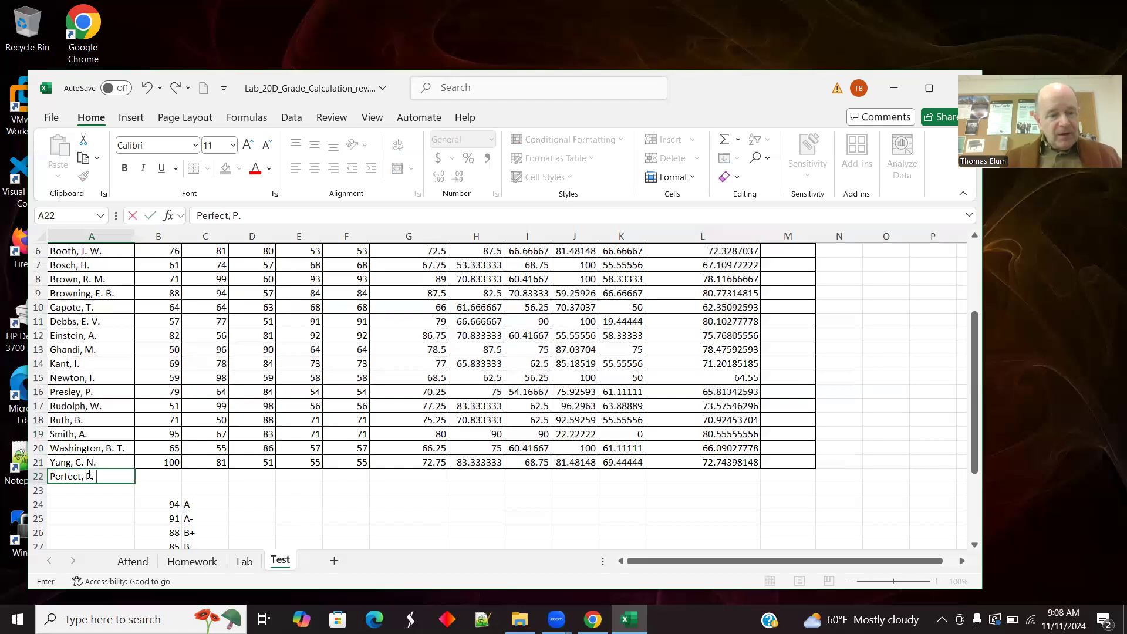
Step: Enter 100 in B22 and fill it across through F22
{"action": "left_click", "coordinate": [155, 477]}
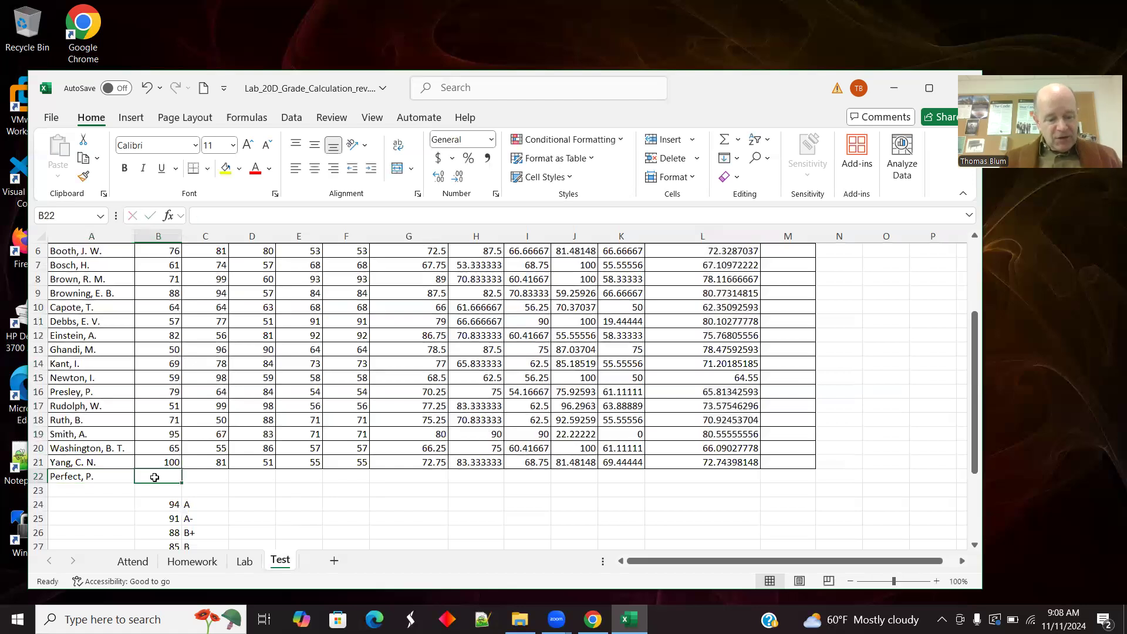
{"action": "type", "text": "100"}
{"action": "key", "text": "Tab"}
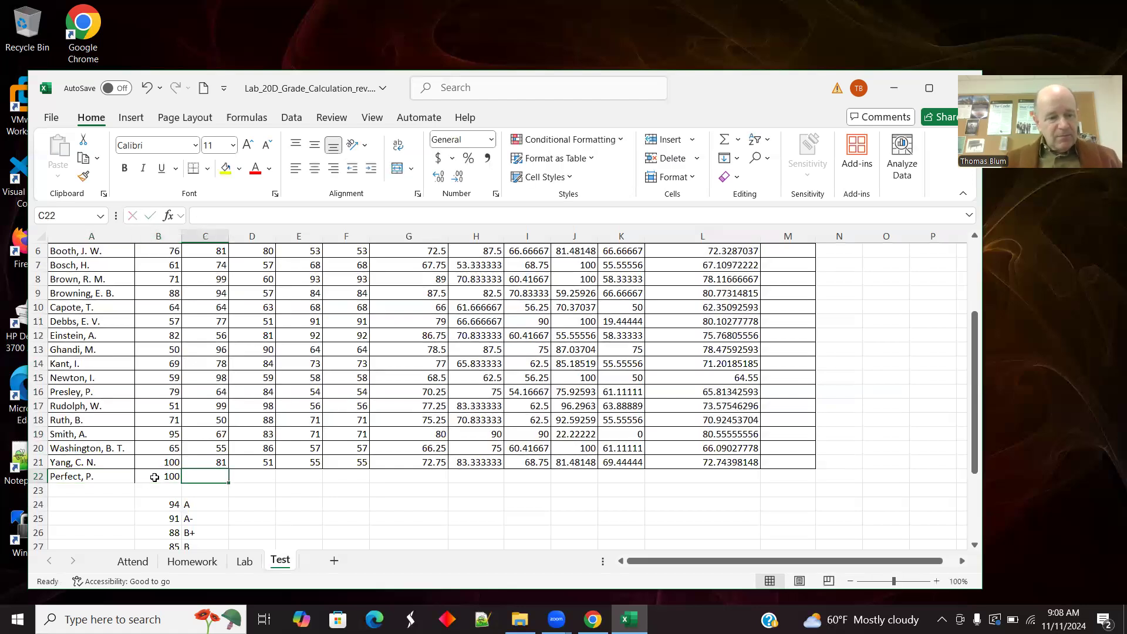
{"action": "key", "text": "Left"}
{"action": "left_click_drag", "start_coordinate": [181, 482], "coordinate": [391, 486]}
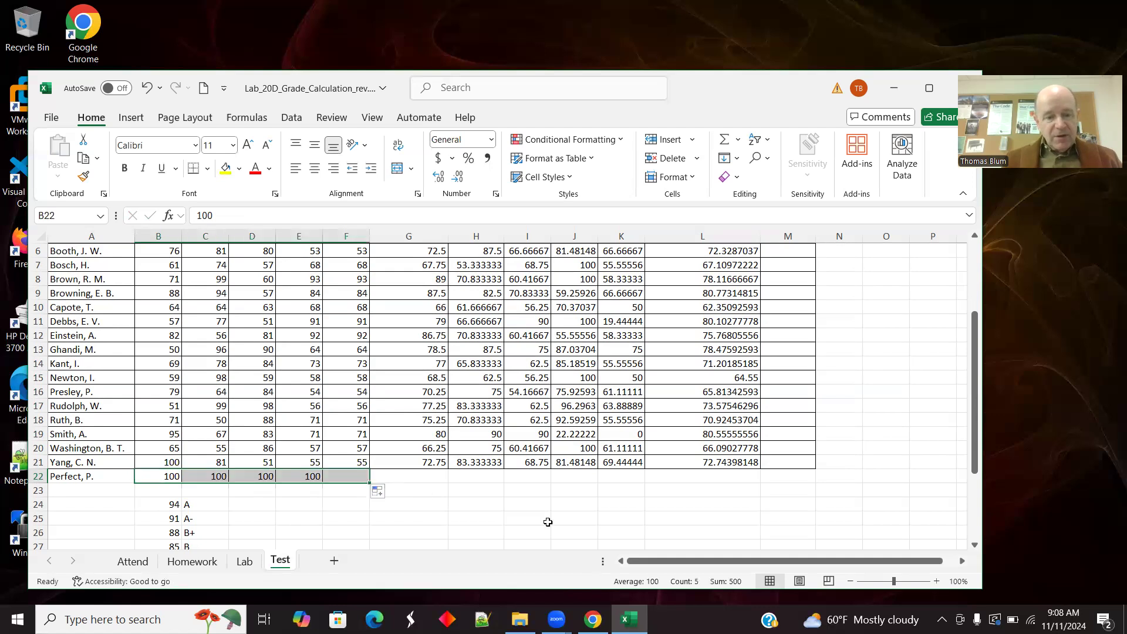
Step: Clear the score in F22 of the perfect student's row
{"action": "left_click", "coordinate": [361, 477]}
{"action": "key", "text": "Delete"}
{"action": "left_click", "coordinate": [422, 504]}
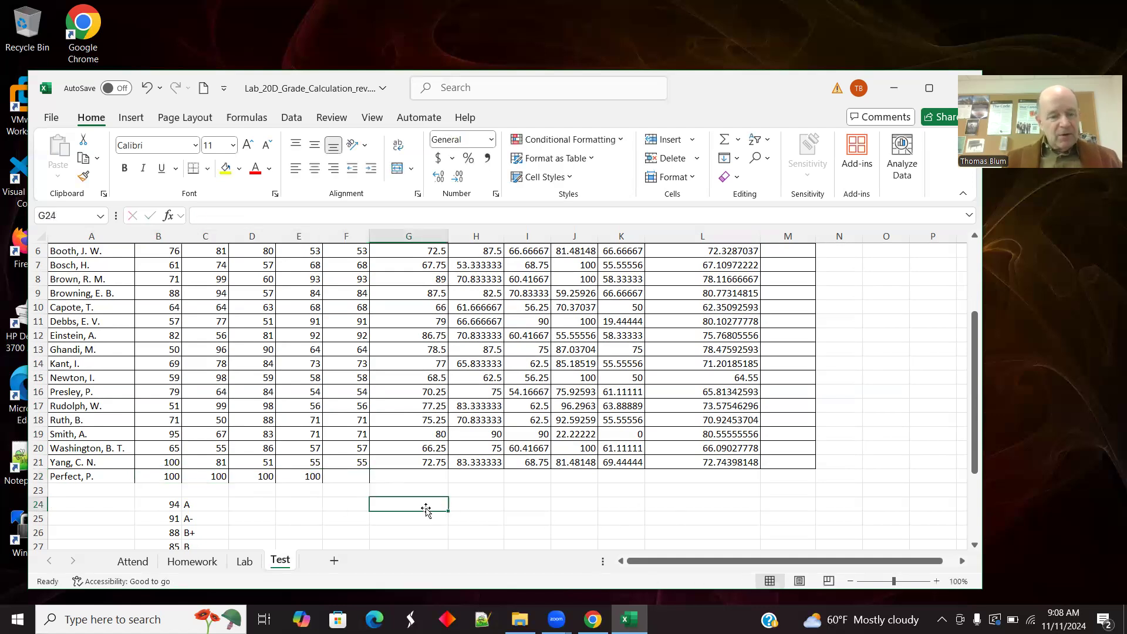
{"action": "left_click", "coordinate": [163, 476]}
{"action": "left_click", "coordinate": [224, 478]}
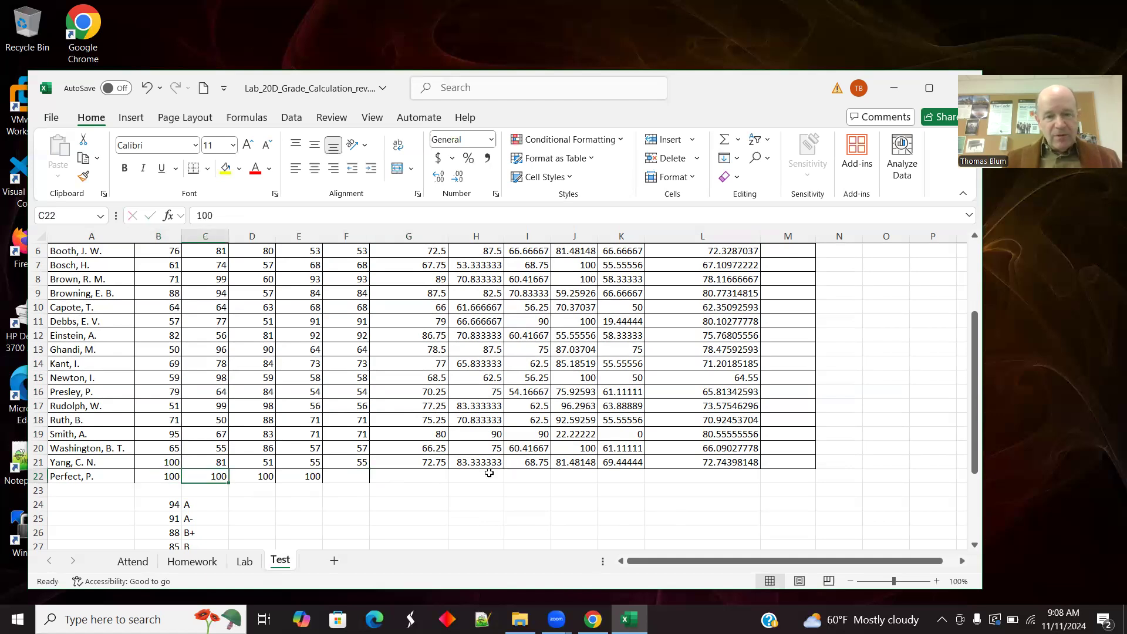
{"action": "left_click_drag", "start_coordinate": [974, 404], "coordinate": [939, 417]}
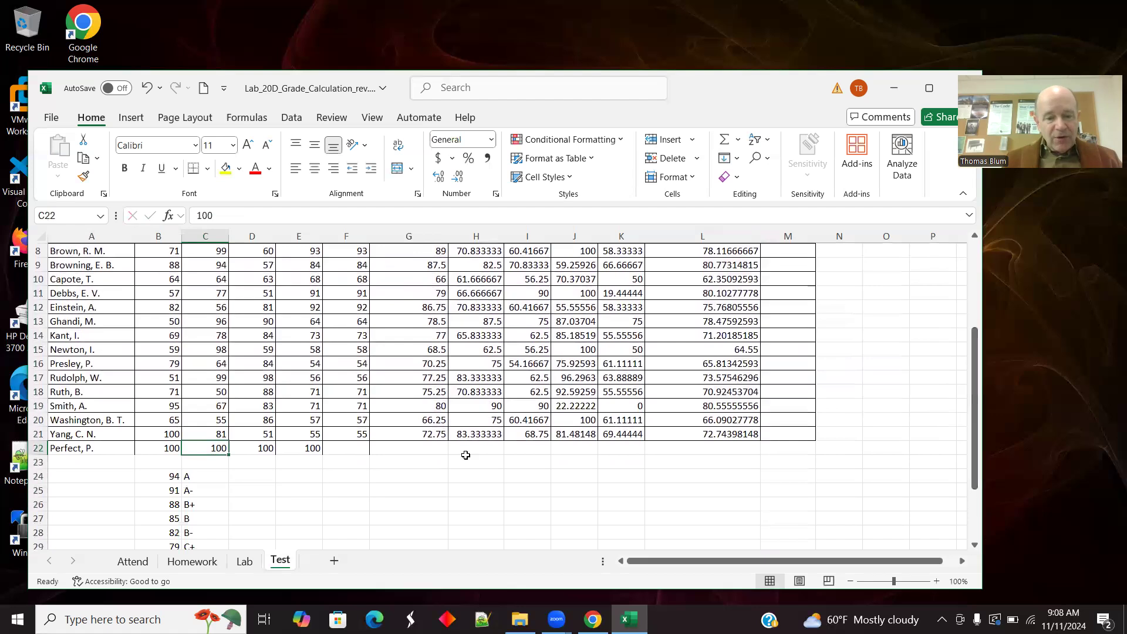
Step: Fill the 100 in E22 across through G22
{"action": "left_click", "coordinate": [159, 449]}
{"action": "left_click", "coordinate": [203, 446]}
{"action": "left_click", "coordinate": [264, 447]}
{"action": "left_click", "coordinate": [294, 448]}
{"action": "left_click_drag", "start_coordinate": [322, 454], "coordinate": [437, 450]}
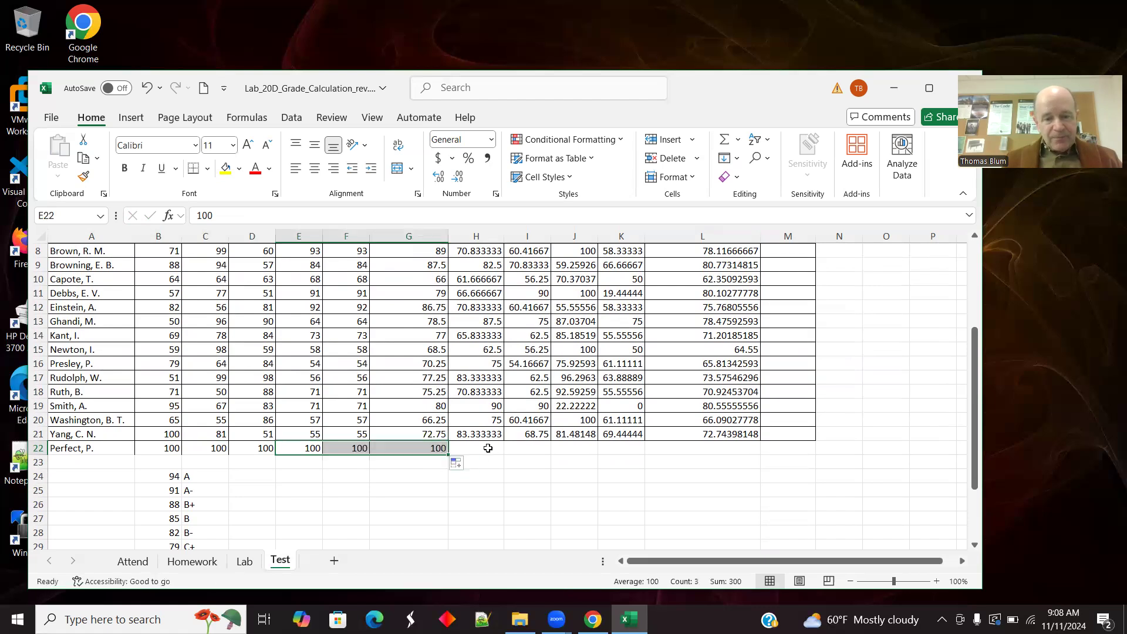
Step: Enter 100 in H22, I22, J22 and K22 for the perfect student's homework, lab, attendance and on-time scores
{"action": "left_click", "coordinate": [487, 450]}
{"action": "mouse_move", "coordinate": [976, 405]}
{"action": "left_mouse_down"}
{"action": "mouse_move", "coordinate": [979, 345]}
{"action": "mouse_move", "coordinate": [985, 390]}
{"action": "left_mouse_up"}
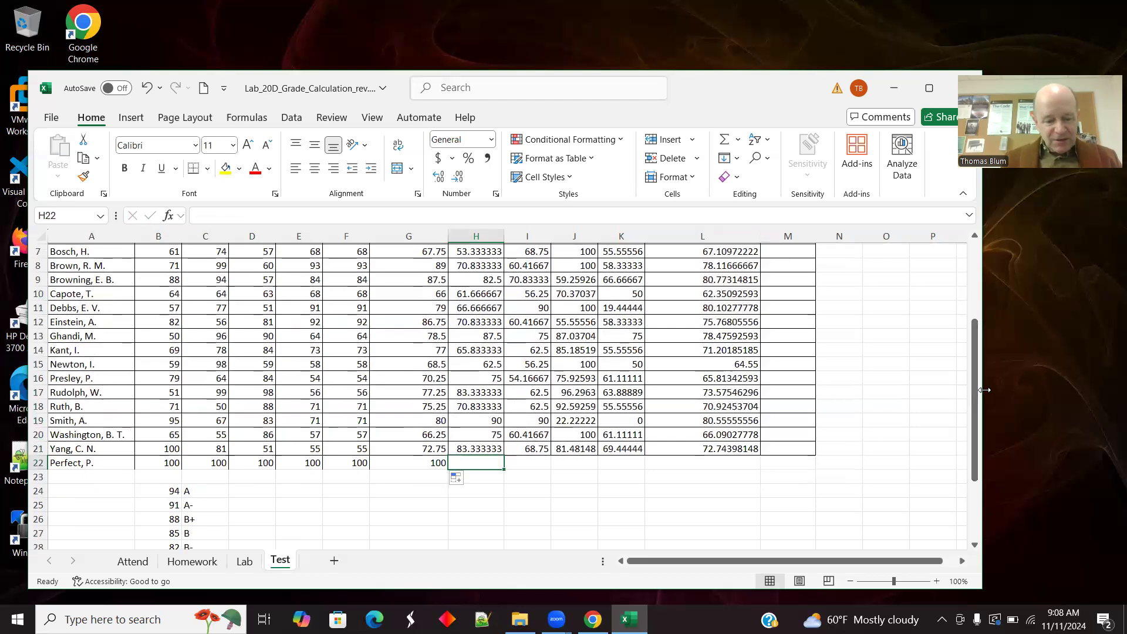
{"action": "type", "text": "100"}
{"action": "key", "text": "Tab"}
{"action": "type", "text": "100"}
{"action": "key", "text": "Tab"}
{"action": "type", "text": "100"}
{"action": "key", "text": "Tab"}
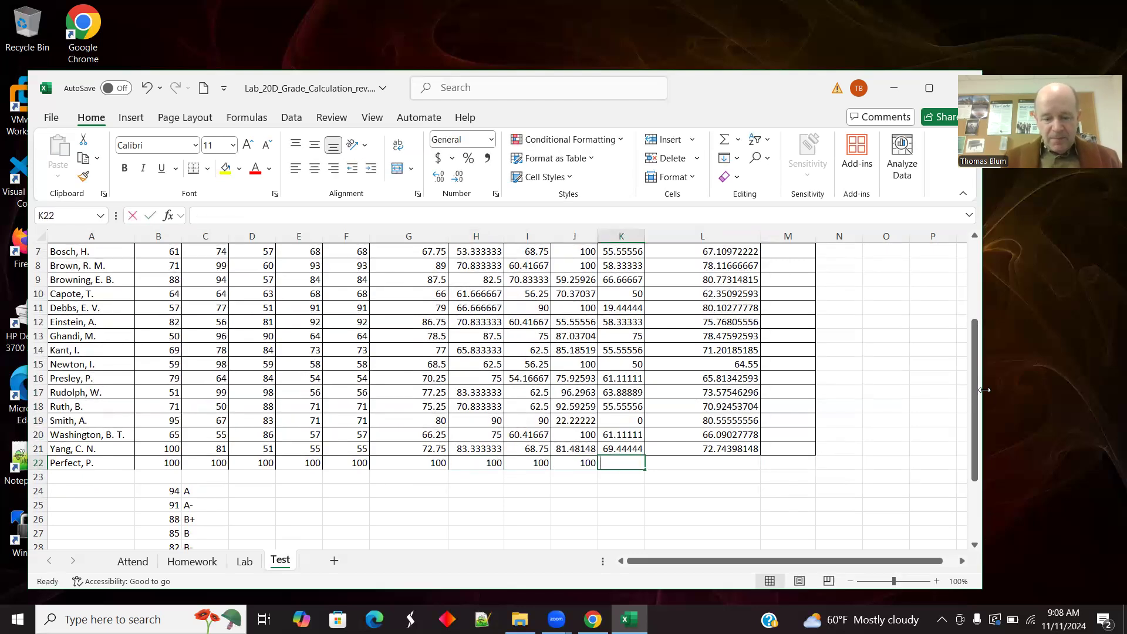
{"action": "type", "text": "100"}
{"action": "left_click", "coordinate": [775, 461]}
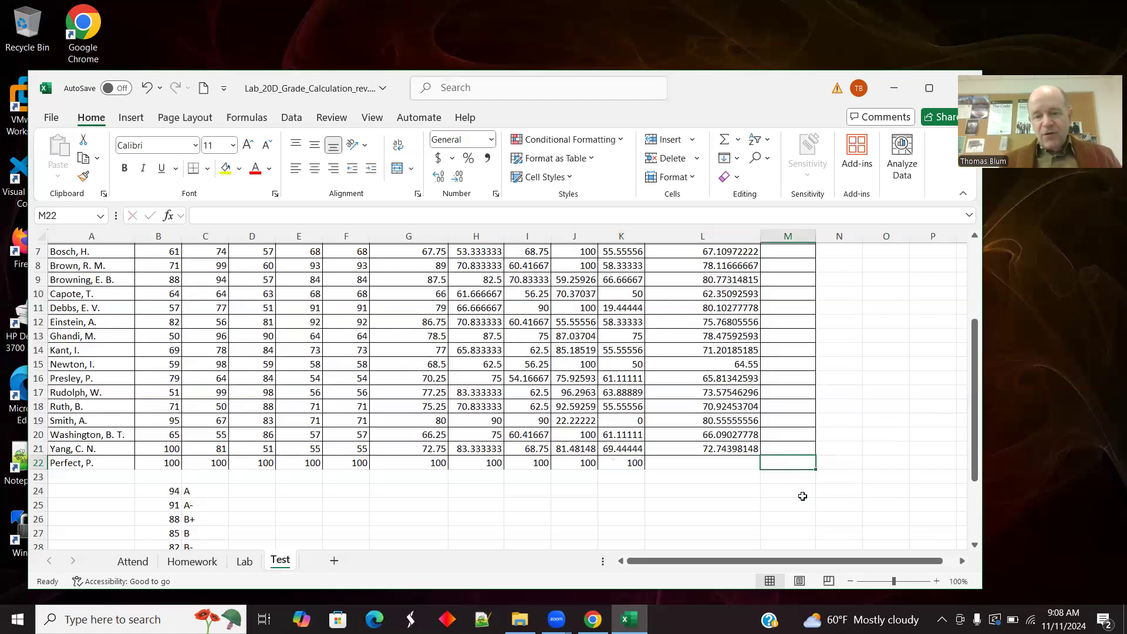
Step: Apply all borders to the new student row, A22:M22
{"action": "mouse_move", "coordinate": [973, 424]}
{"action": "left_mouse_down"}
{"action": "mouse_move", "coordinate": [967, 305]}
{"action": "mouse_move", "coordinate": [972, 428]}
{"action": "left_mouse_up"}
{"action": "left_click_drag", "start_coordinate": [77, 411], "coordinate": [784, 411]}
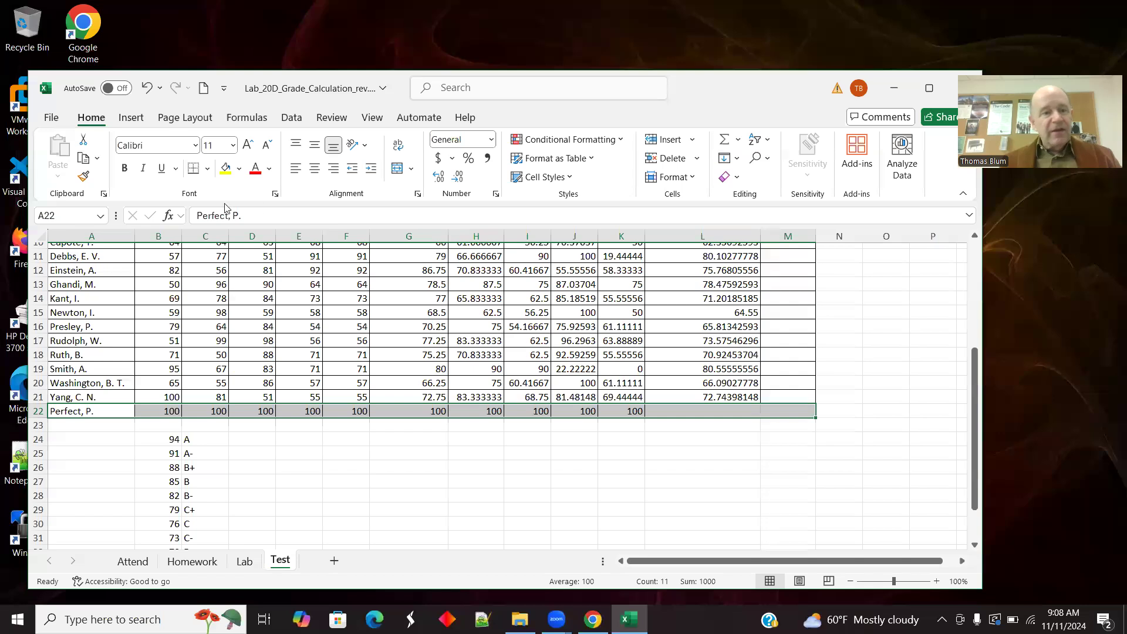
{"action": "left_click", "coordinate": [209, 169]}
{"action": "left_click", "coordinate": [212, 314]}
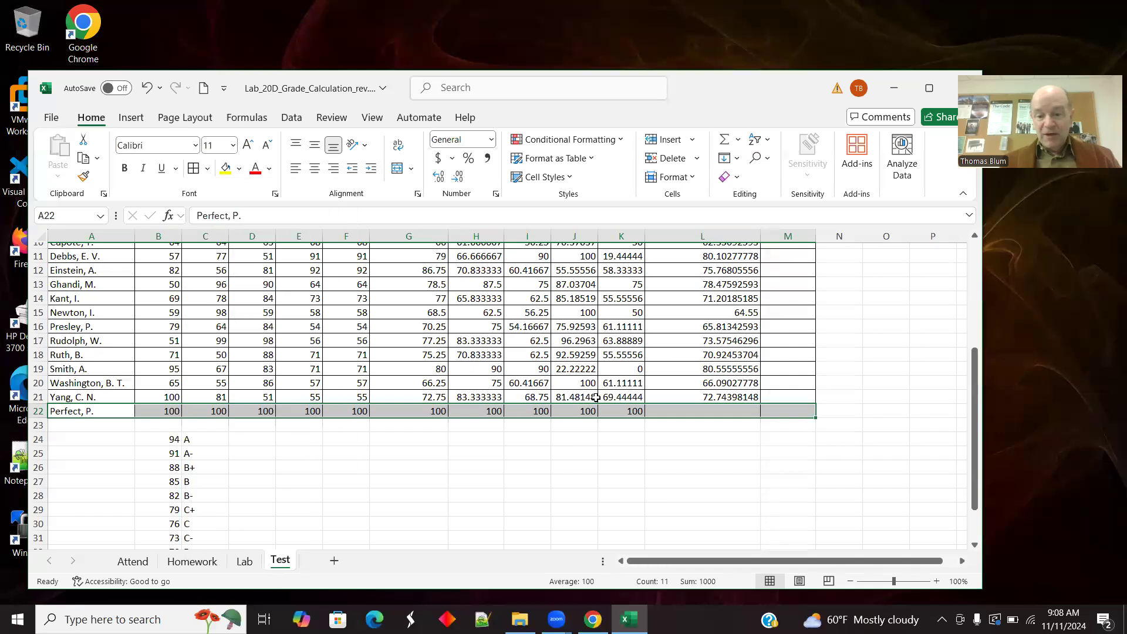
Step: Fill the 100 in K22 across into the overall average cell L22
{"action": "left_click", "coordinate": [626, 411]}
{"action": "left_click_drag", "start_coordinate": [645, 418], "coordinate": [743, 420]}
{"action": "left_click_drag", "start_coordinate": [976, 415], "coordinate": [936, 234]}
{"action": "left_click", "coordinate": [872, 333]}
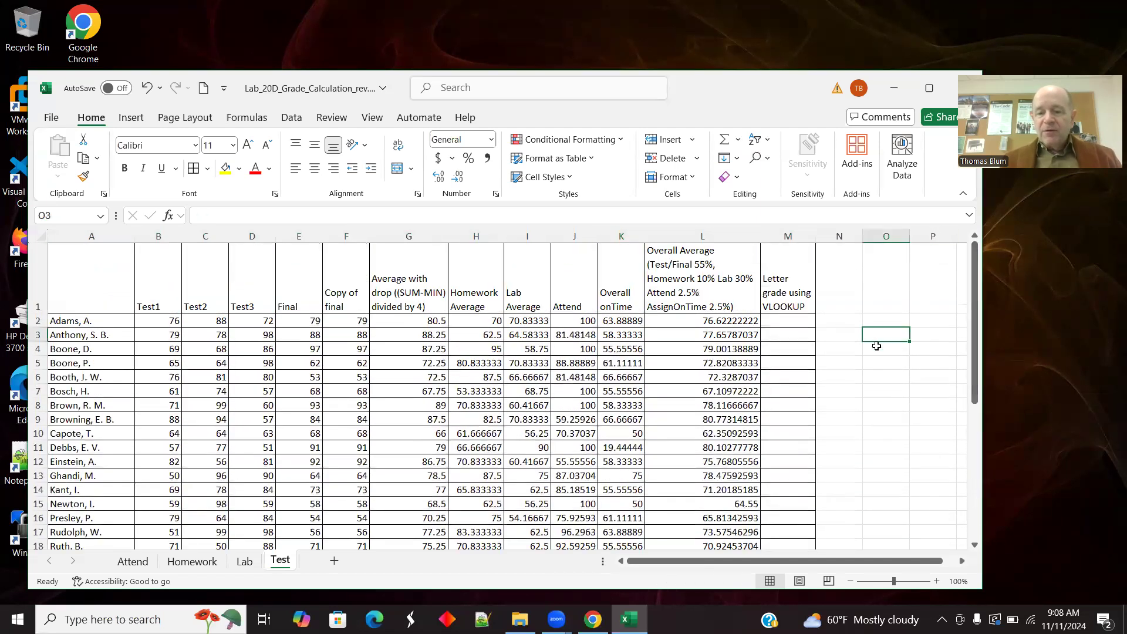
Step: Copy the grading scale in B24:C34 and paste it at P2 beside the grade table
{"action": "left_click_drag", "start_coordinate": [974, 355], "coordinate": [983, 481]}
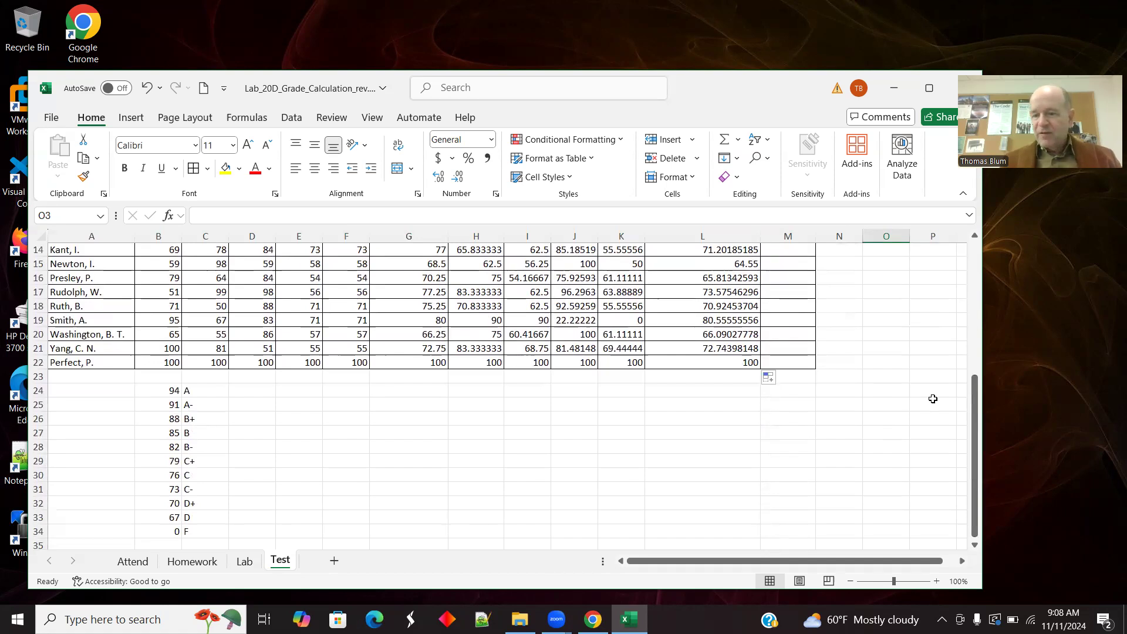
{"action": "left_click_drag", "start_coordinate": [970, 402], "coordinate": [943, 246]}
{"action": "left_click", "coordinate": [781, 320]}
{"action": "left_click_drag", "start_coordinate": [976, 322], "coordinate": [997, 460]}
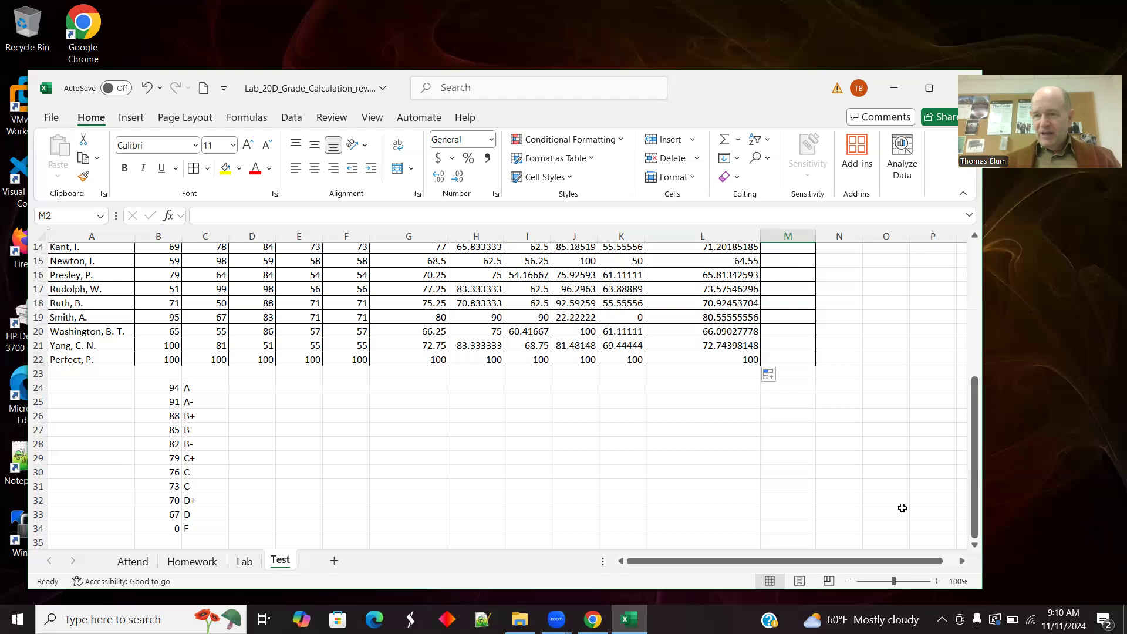
{"action": "left_click_drag", "start_coordinate": [160, 387], "coordinate": [197, 529]}
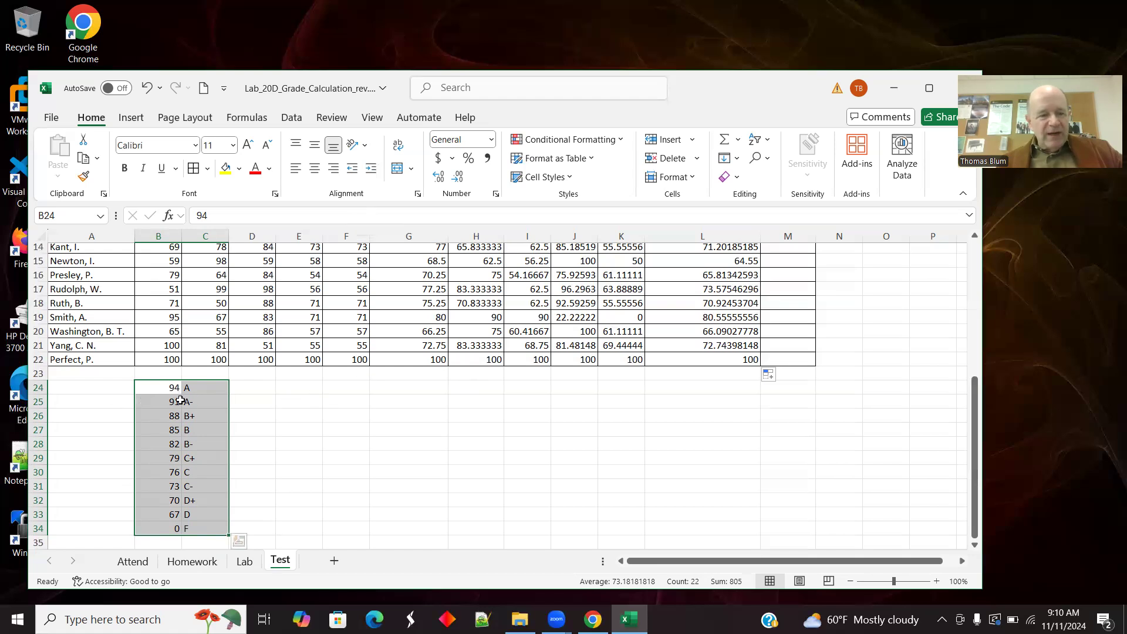
{"action": "right_click", "coordinate": [160, 387]}
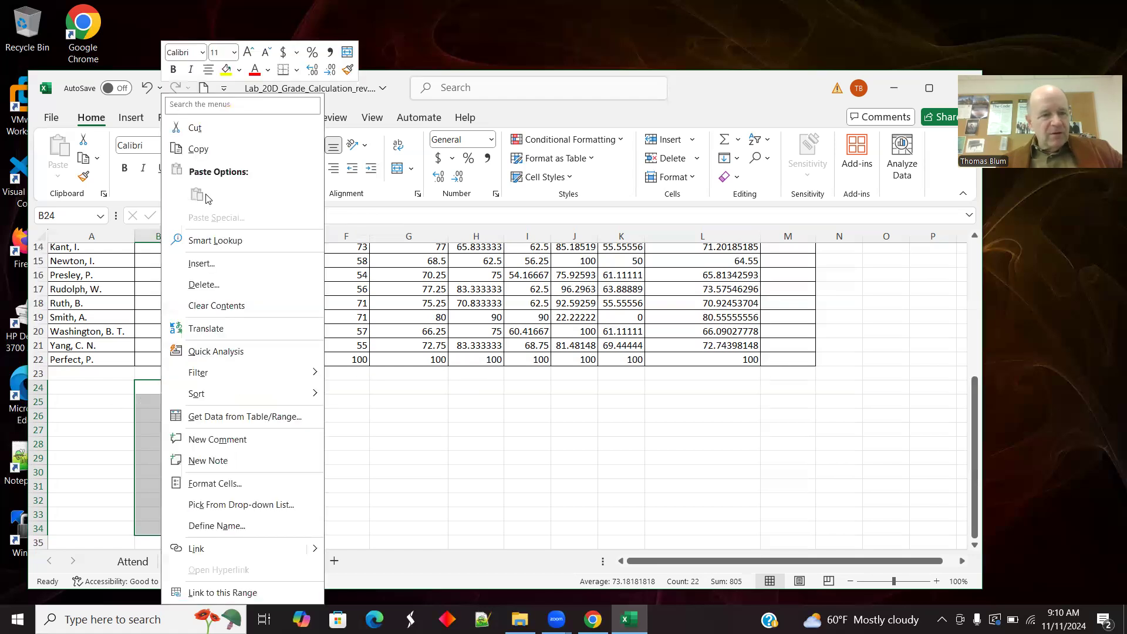
{"action": "left_click", "coordinate": [191, 152]}
{"action": "scroll", "coordinate": [869, 553], "scroll_direction": "right", "scroll_amount": 1}
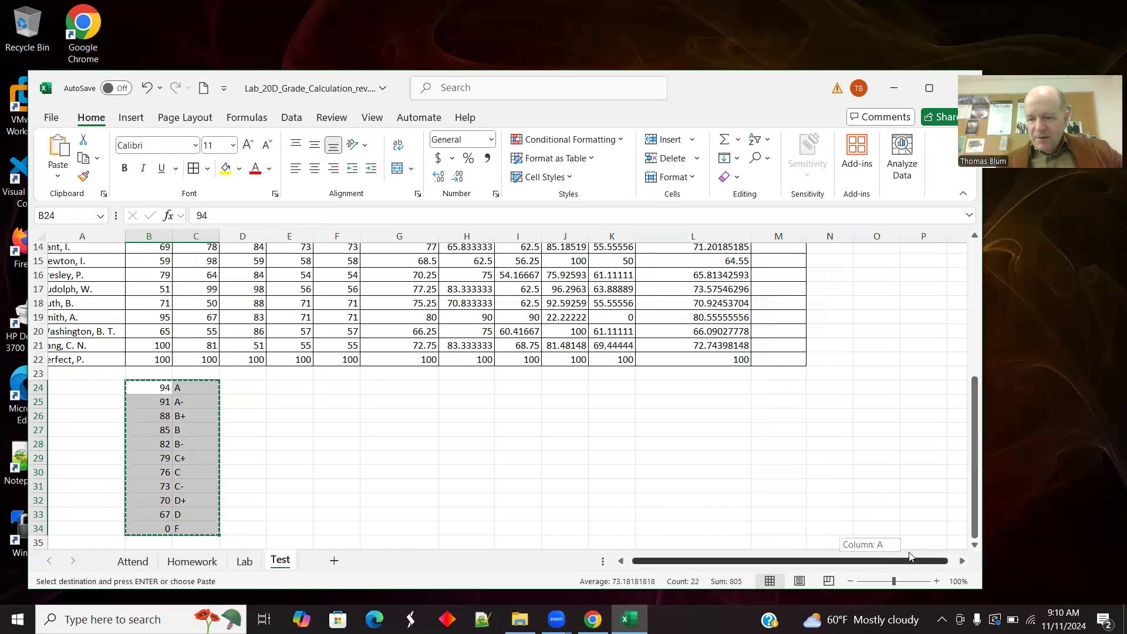
{"action": "left_click_drag", "start_coordinate": [973, 479], "coordinate": [972, 282]}
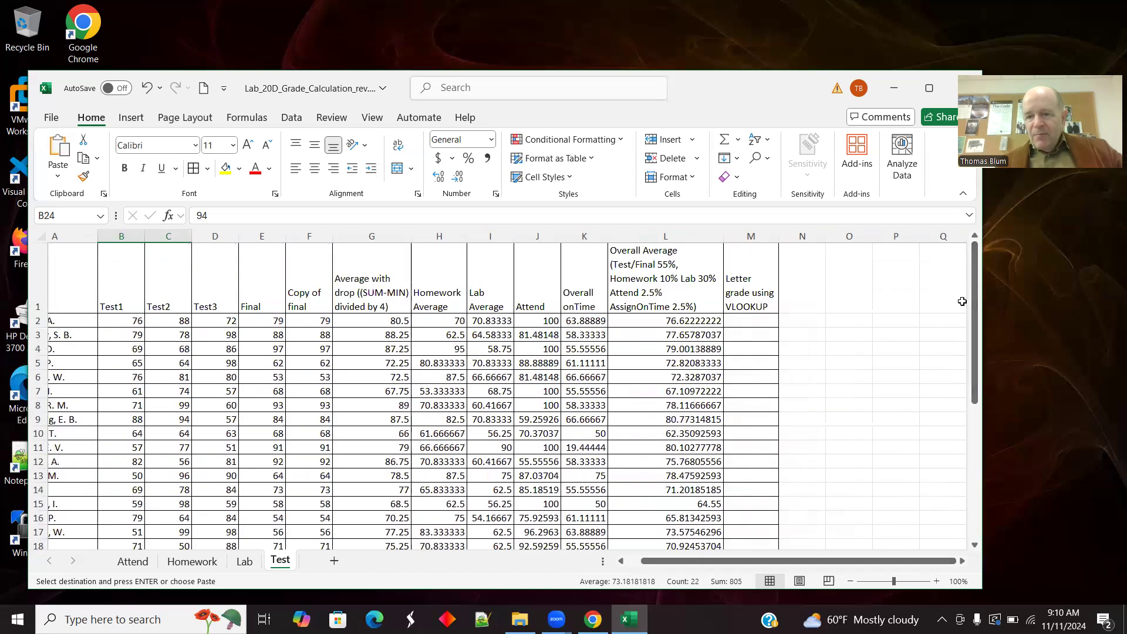
{"action": "left_click", "coordinate": [894, 319]}
{"action": "right_click", "coordinate": [894, 319]}
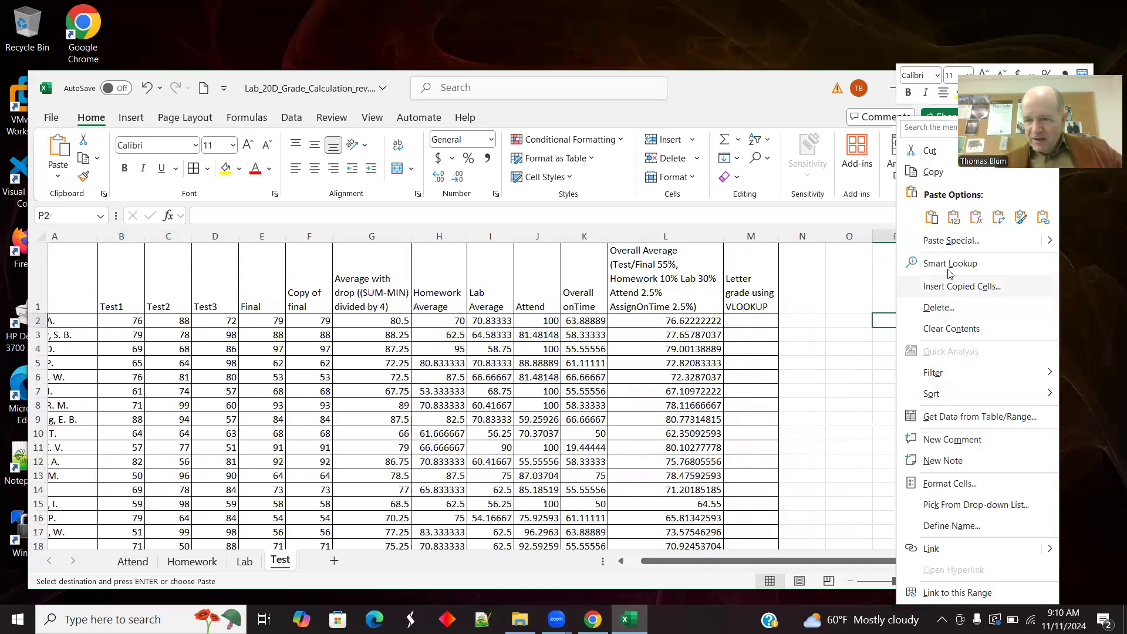
{"action": "left_click", "coordinate": [932, 217]}
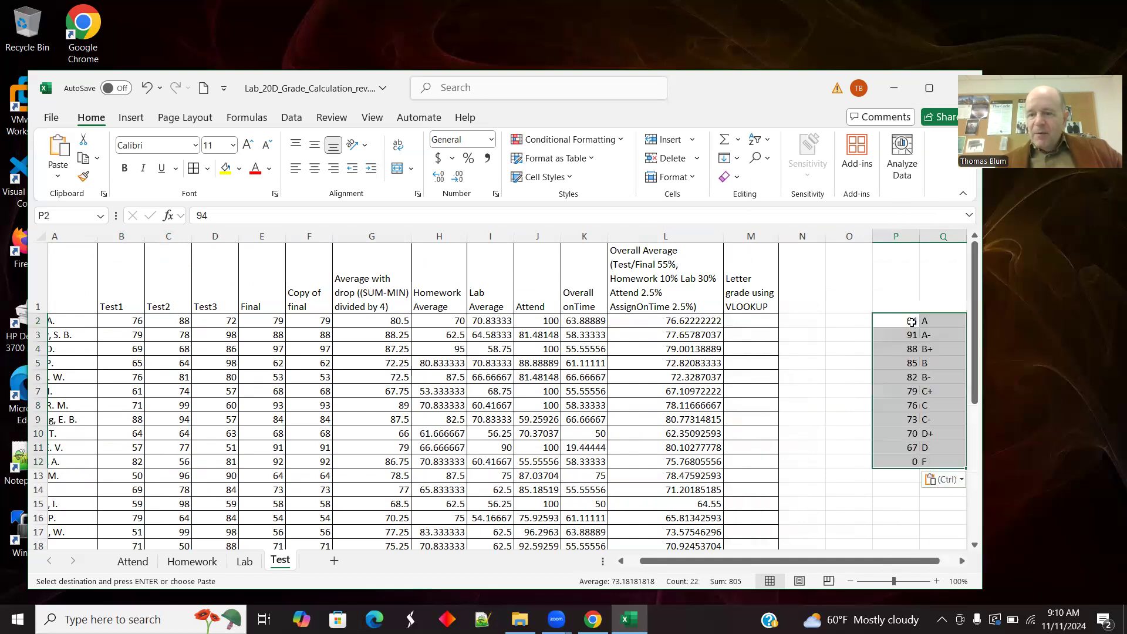
{"action": "left_click", "coordinate": [925, 276]}
Step: Sort the copied scale P2:Q12 by column P cell values from smallest to largest
{"action": "left_click_drag", "start_coordinate": [904, 322], "coordinate": [945, 462]}
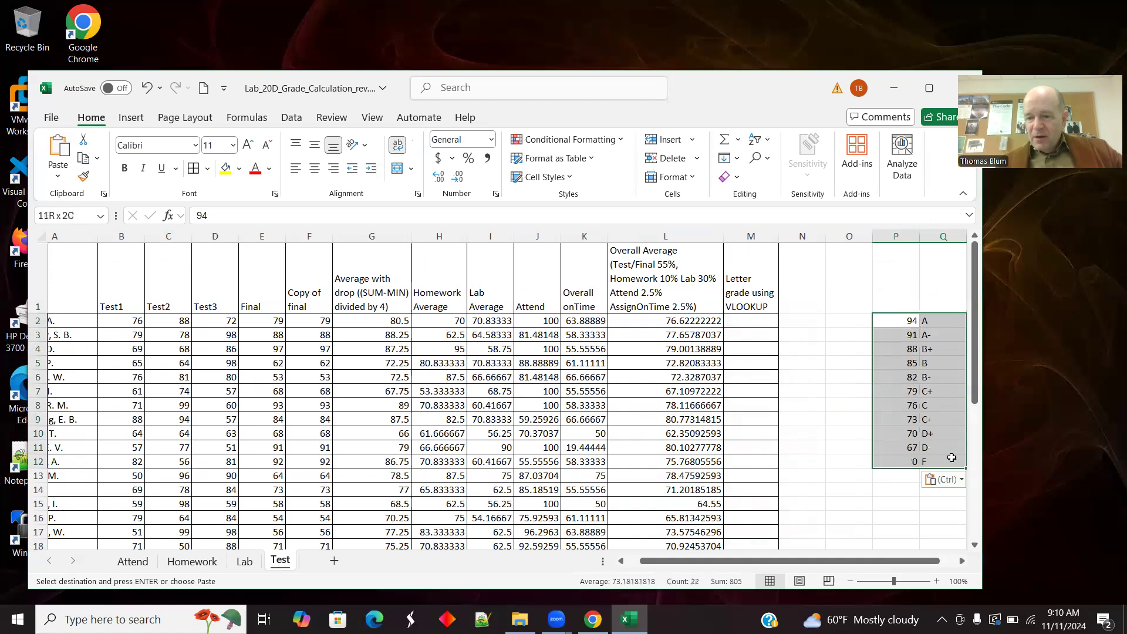
{"action": "left_click", "coordinate": [291, 119]}
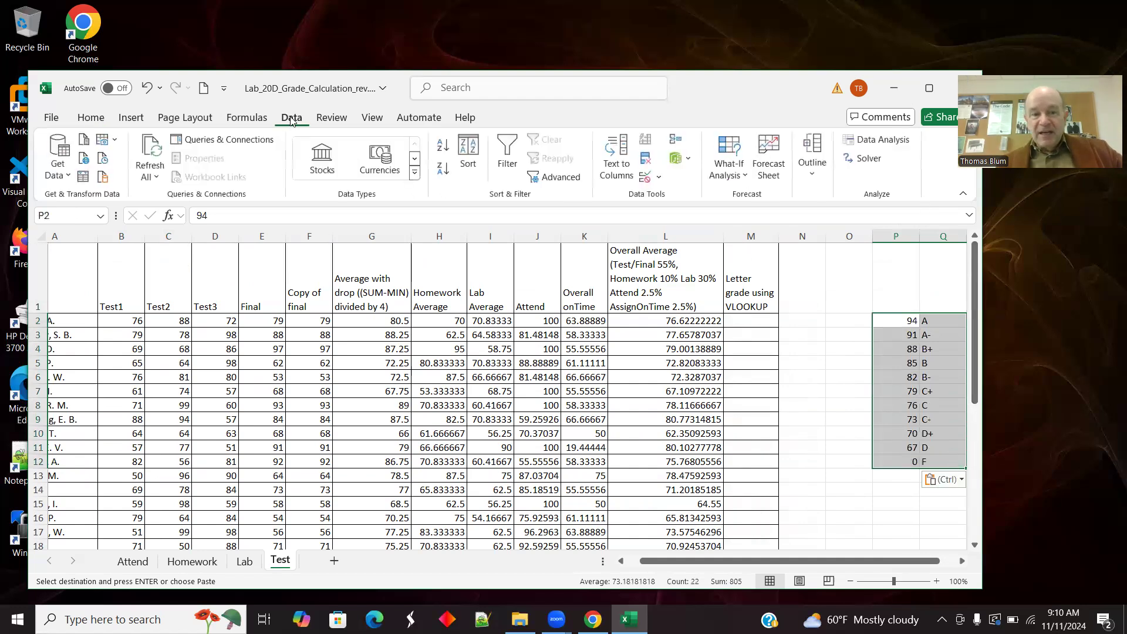
{"action": "left_click", "coordinate": [473, 148]}
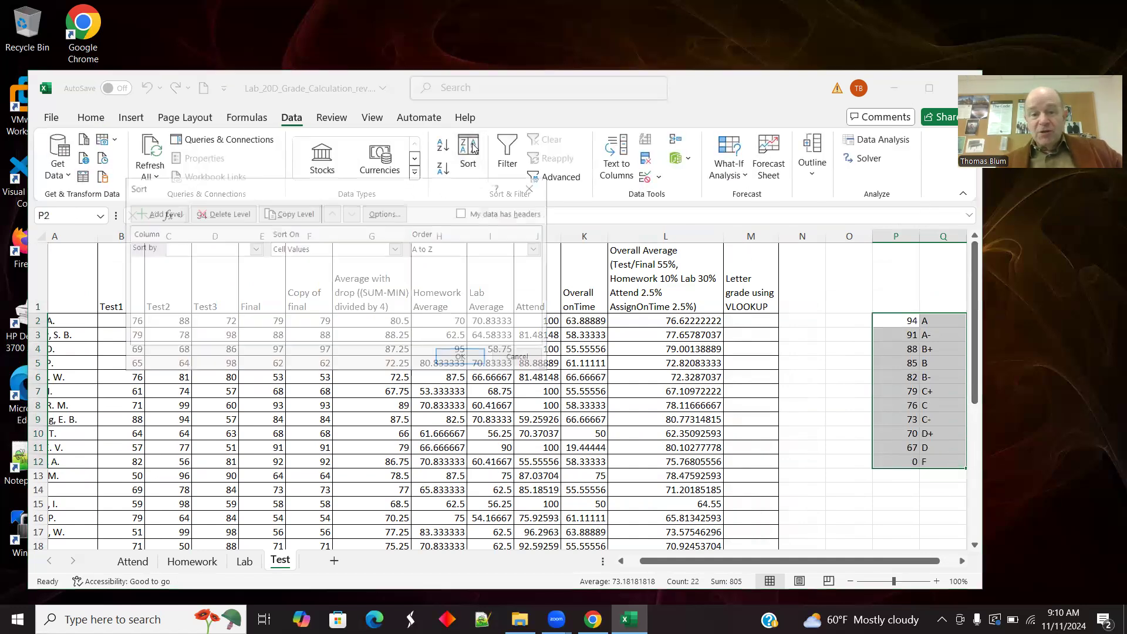
{"action": "left_click", "coordinate": [254, 249]}
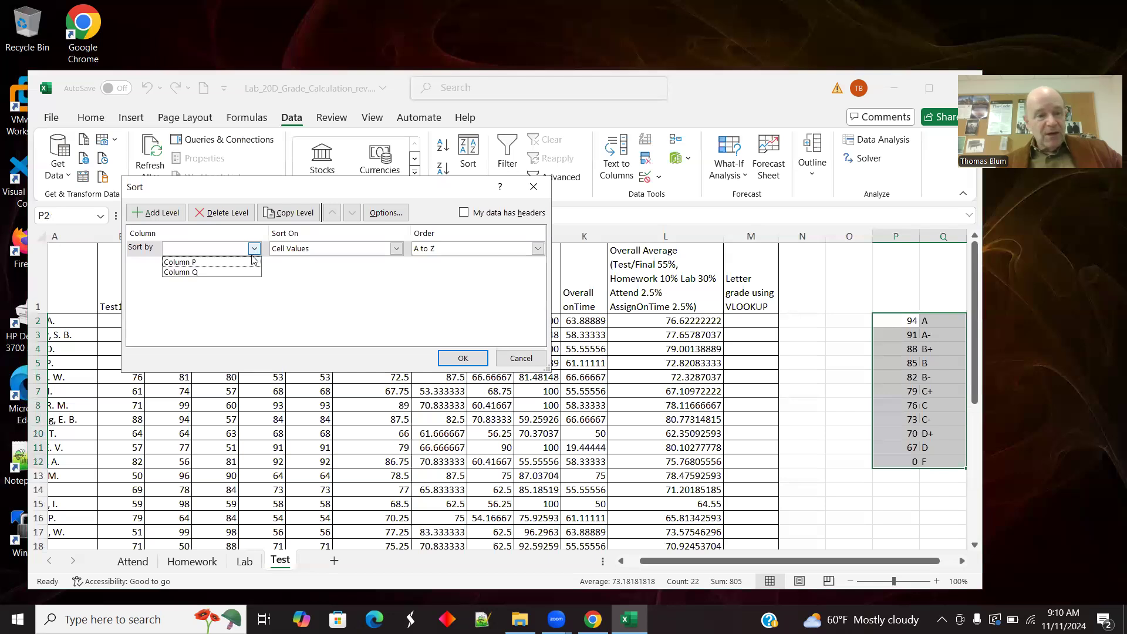
{"action": "left_click", "coordinate": [238, 264]}
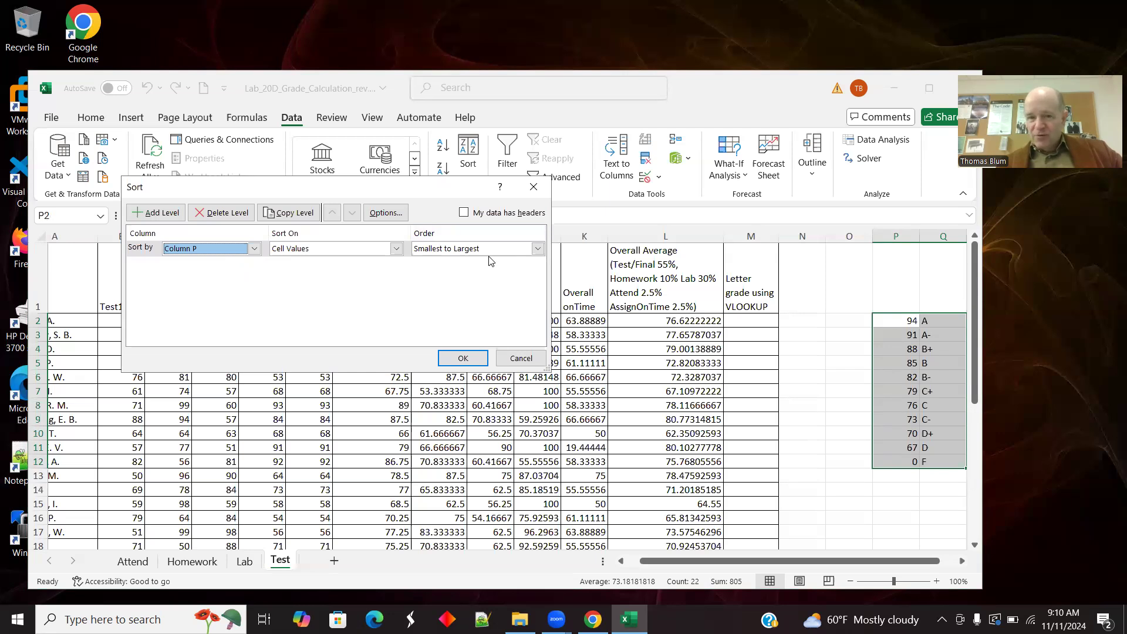
{"action": "left_click", "coordinate": [464, 359]}
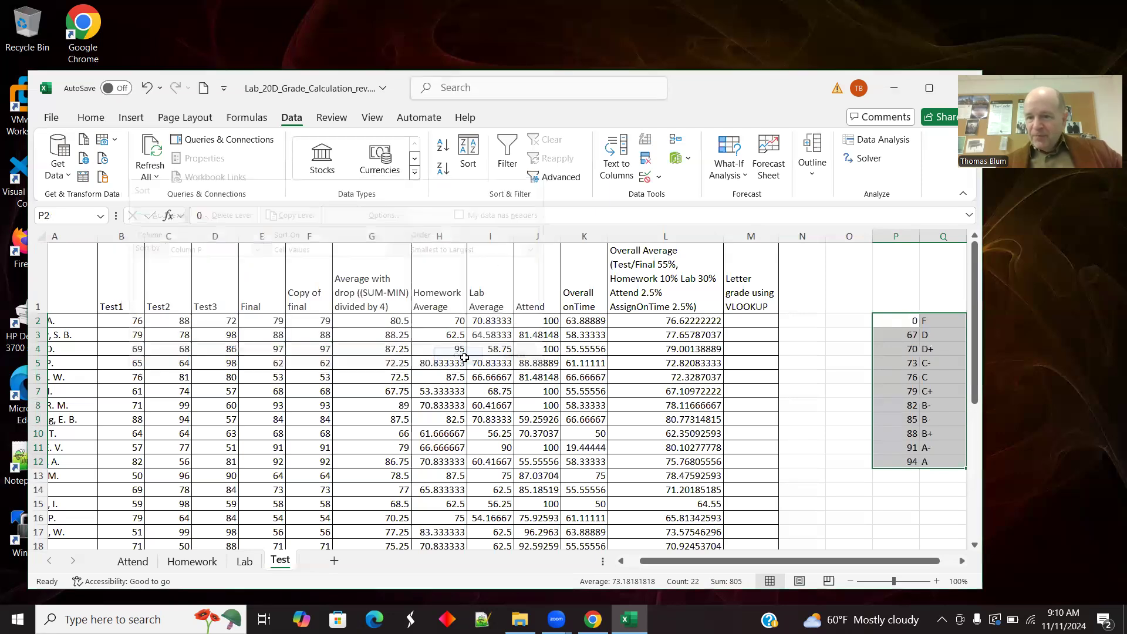
{"action": "left_click", "coordinate": [910, 463]}
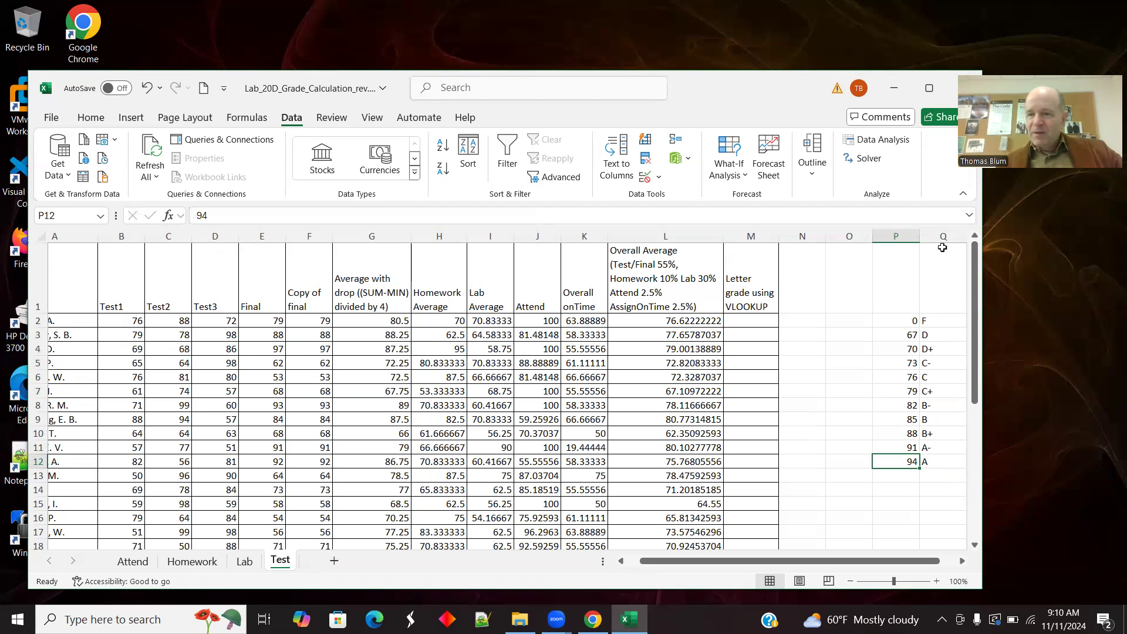
Step: In M2, write a VLOOKUP formula that looks up L2 in P2:Q12, returning column 2 with TRUE for approximate match
{"action": "left_click", "coordinate": [747, 321]}
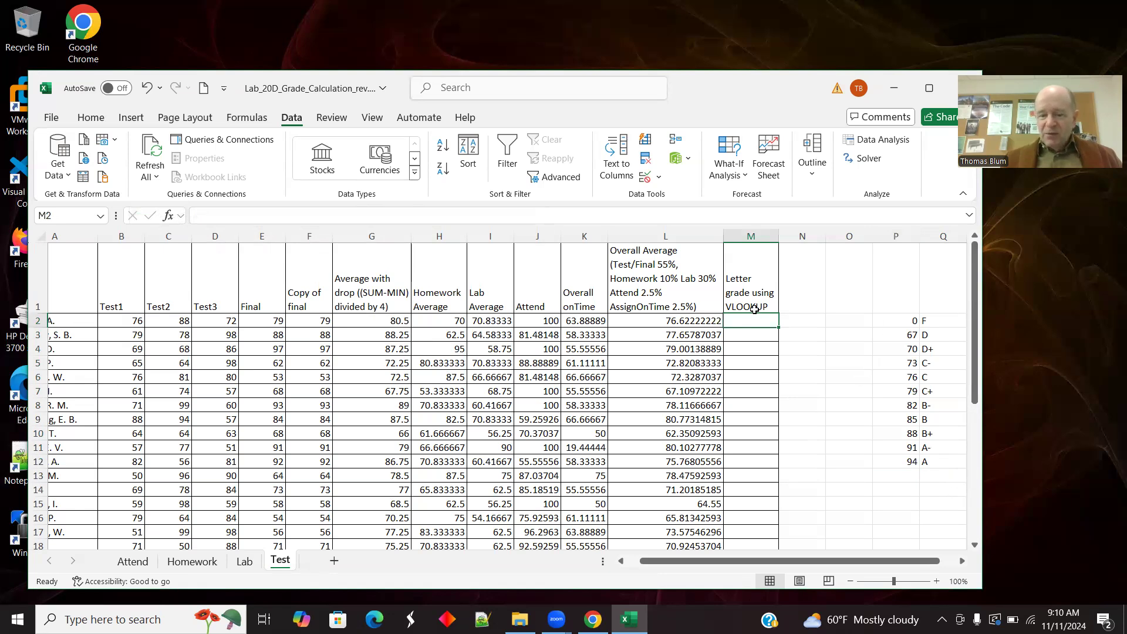
{"action": "type", "text": "="}
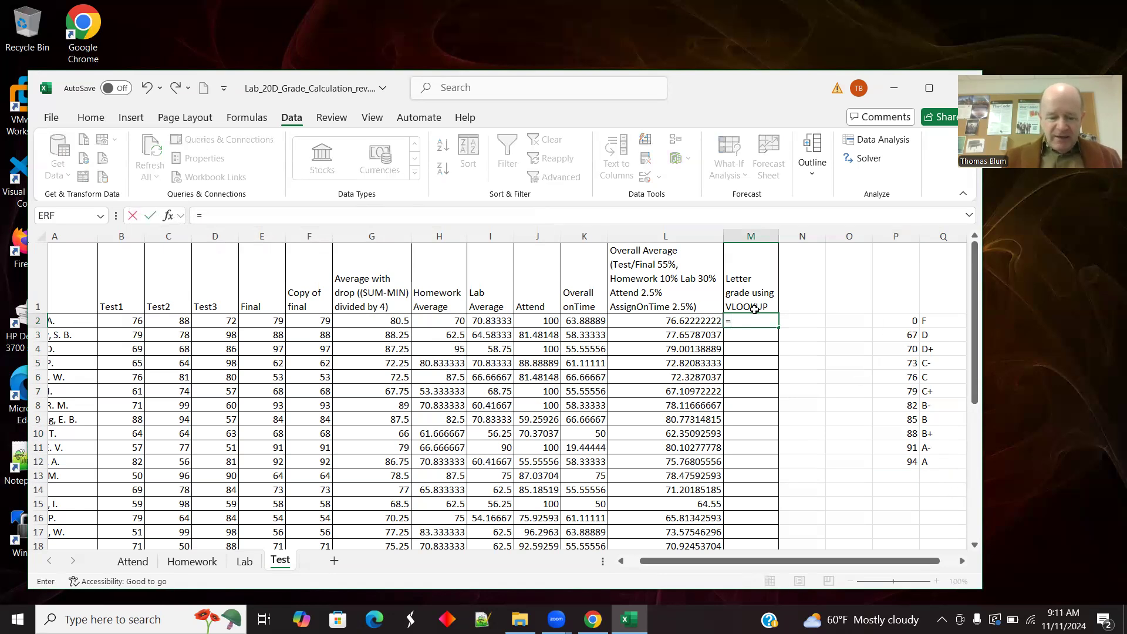
{"action": "type", "text": "VL"}
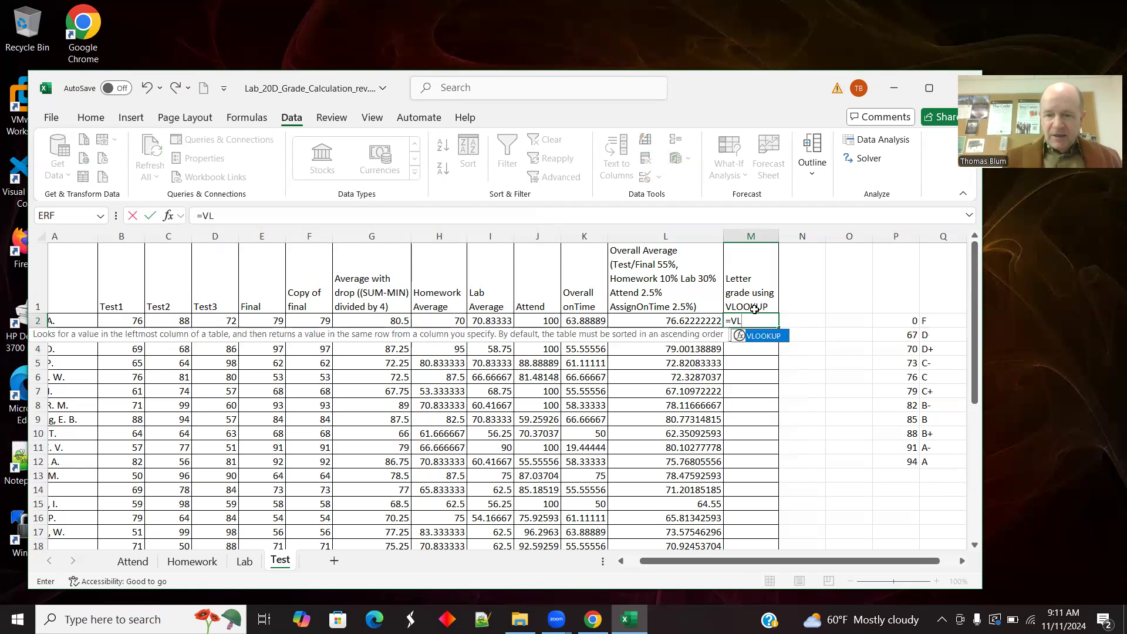
{"action": "double_click", "coordinate": [754, 338]}
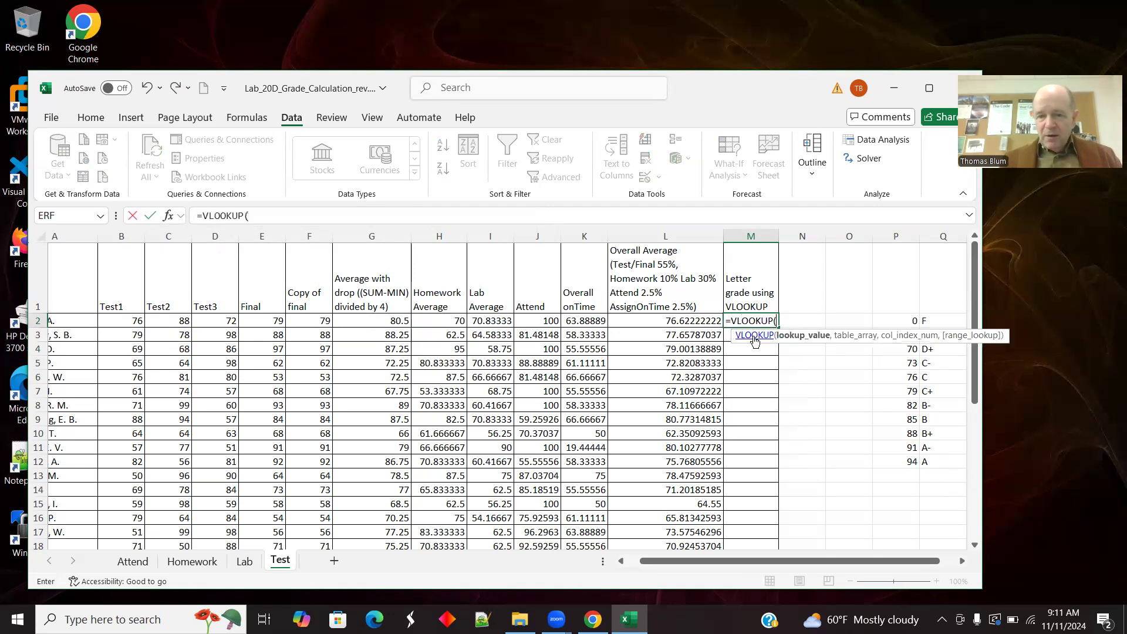
{"action": "left_click", "coordinate": [666, 318]}
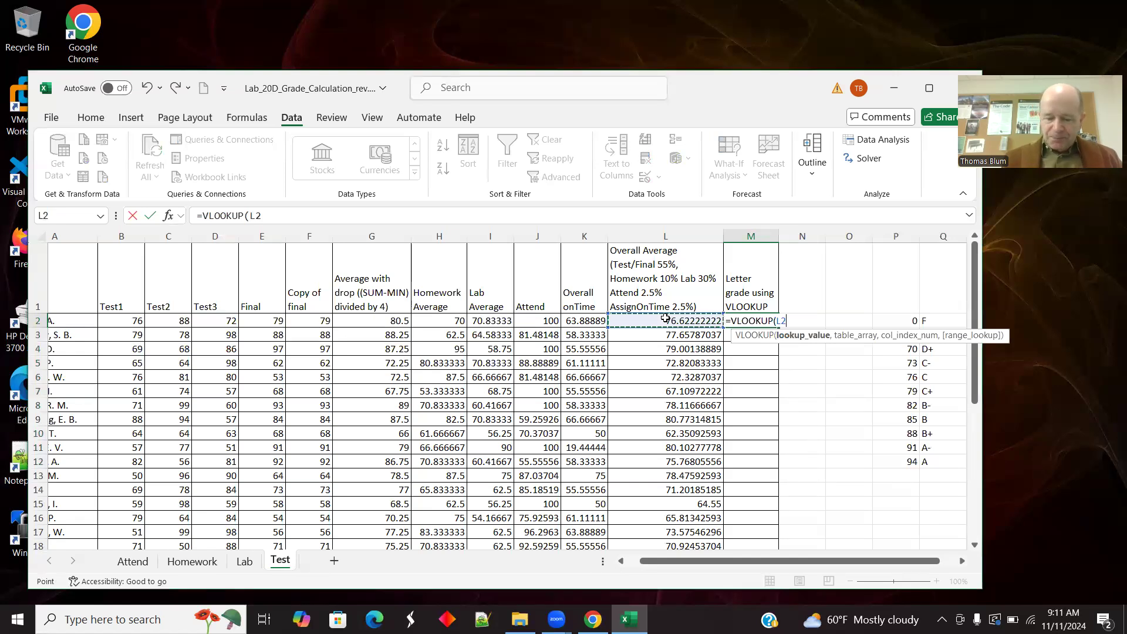
{"action": "type", "text": ","}
{"action": "left_click_drag", "start_coordinate": [898, 320], "coordinate": [940, 461]}
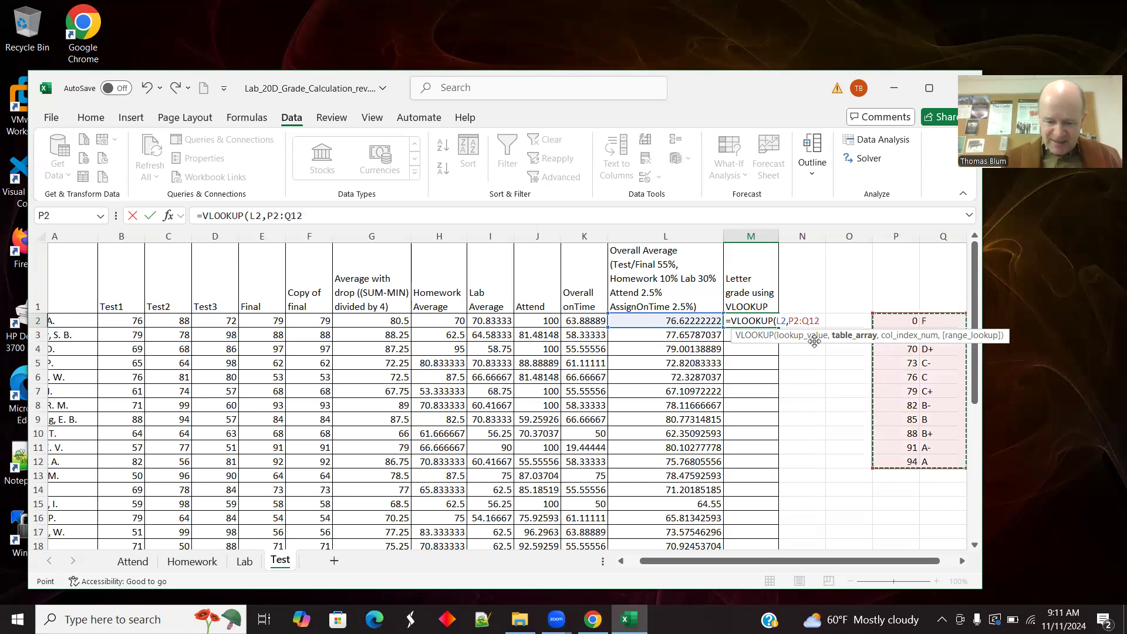
{"action": "type", "text": ","}
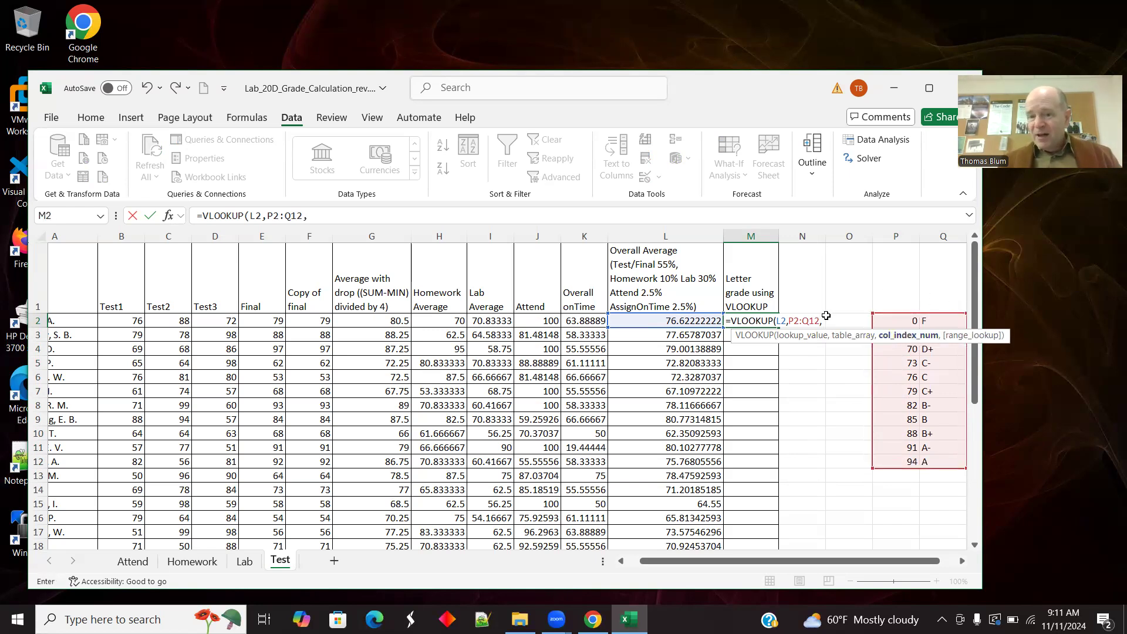
{"action": "type", "text": "2,"}
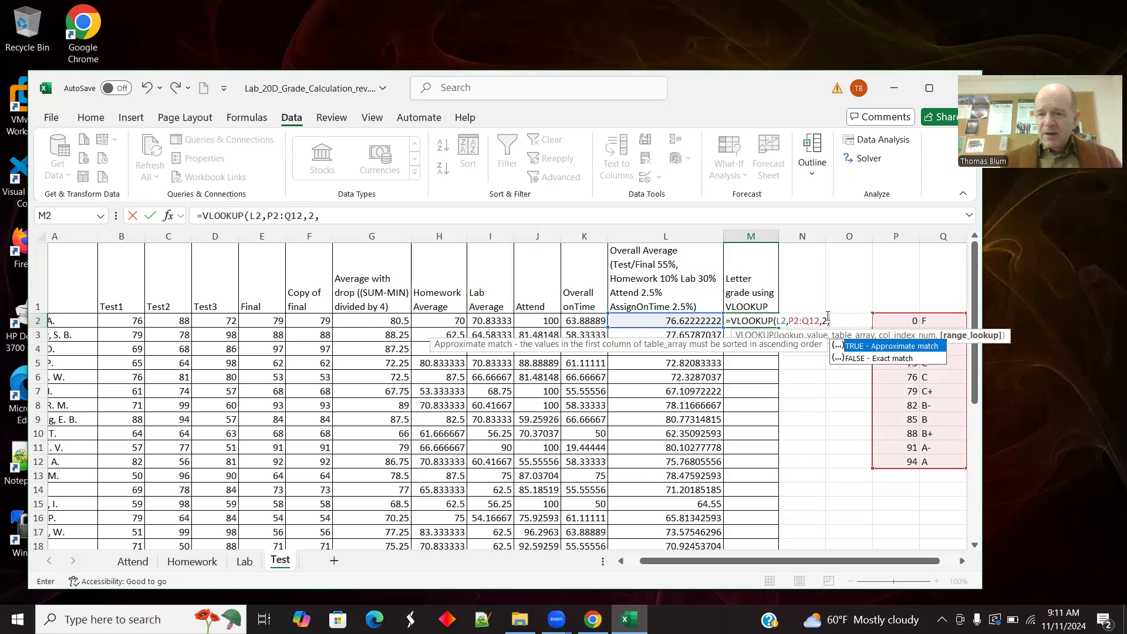
{"action": "double_click", "coordinate": [890, 350]}
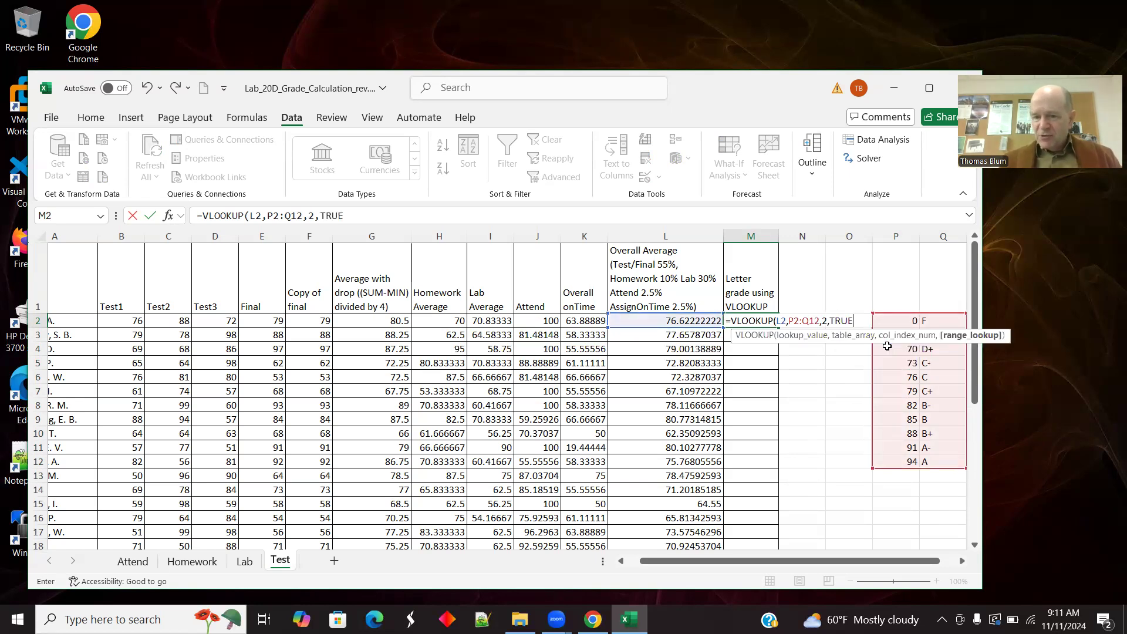
{"action": "type", "text": ")"}
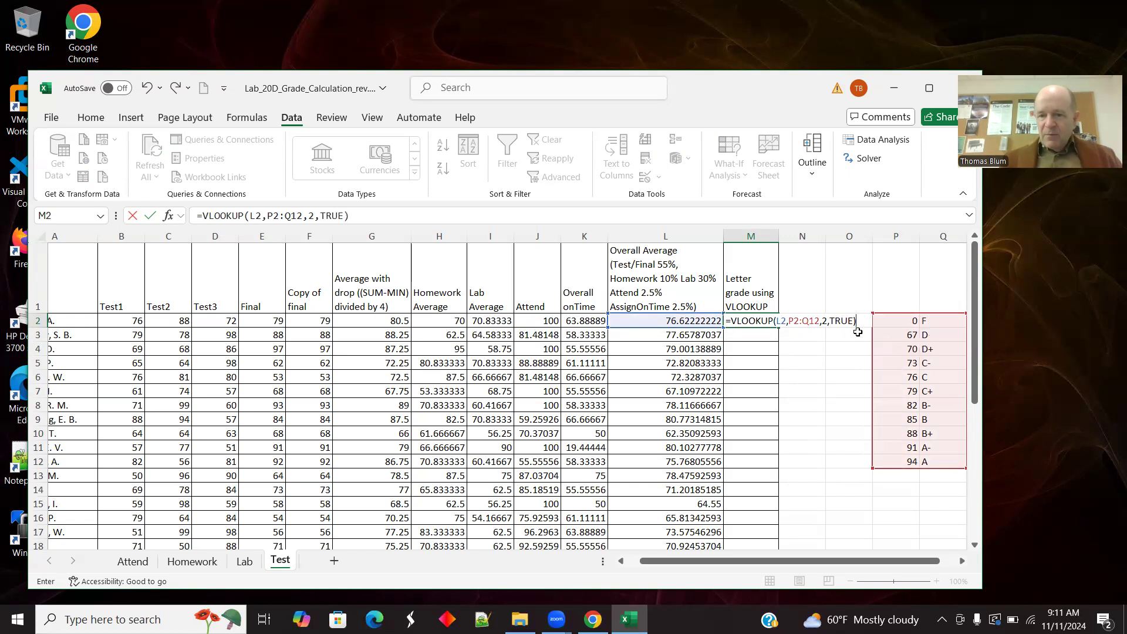
Step: Make the table range in M2's VLOOKUP formula absolute as $P$2:$Q$12 and enter the formula
{"action": "left_click", "coordinate": [272, 215]}
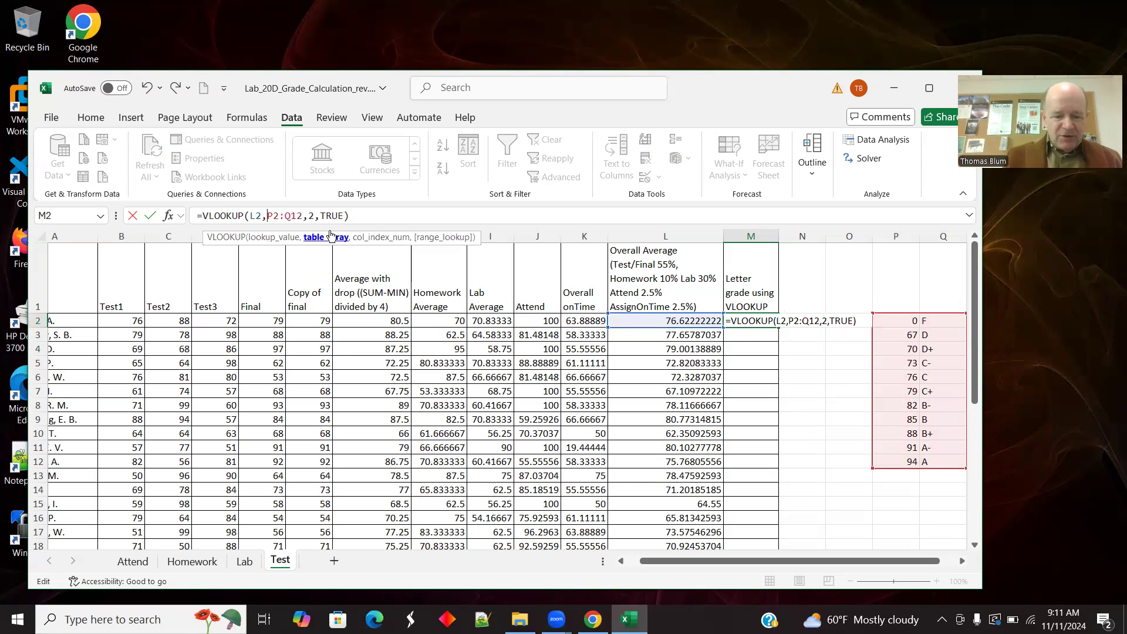
{"action": "type", "text": "$P$2:"}
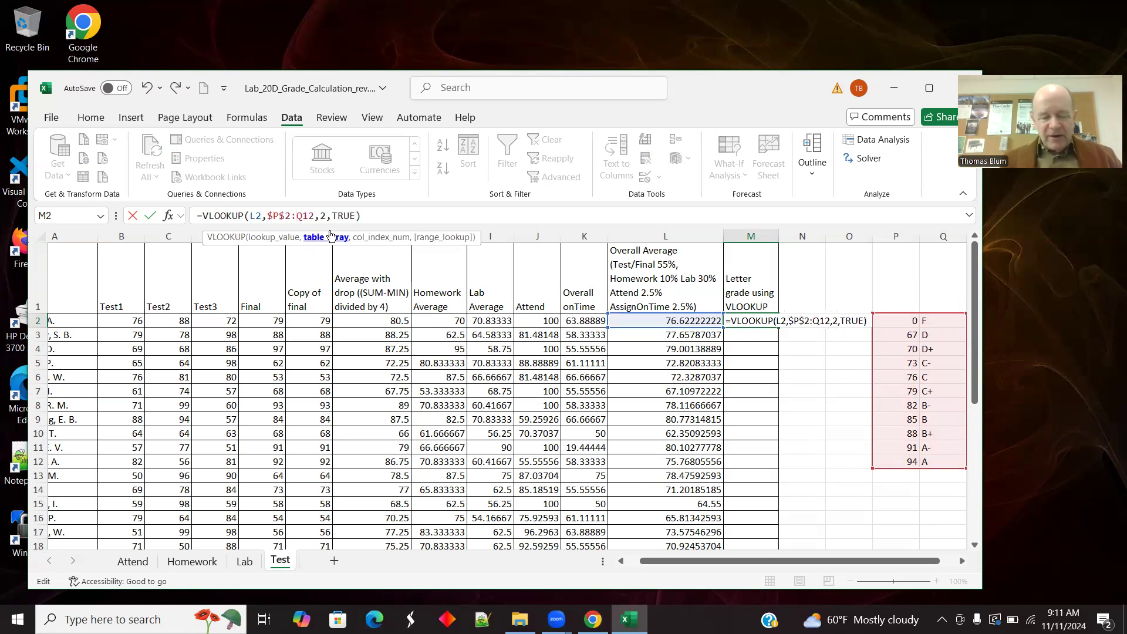
{"action": "type", "text": "$Q"}
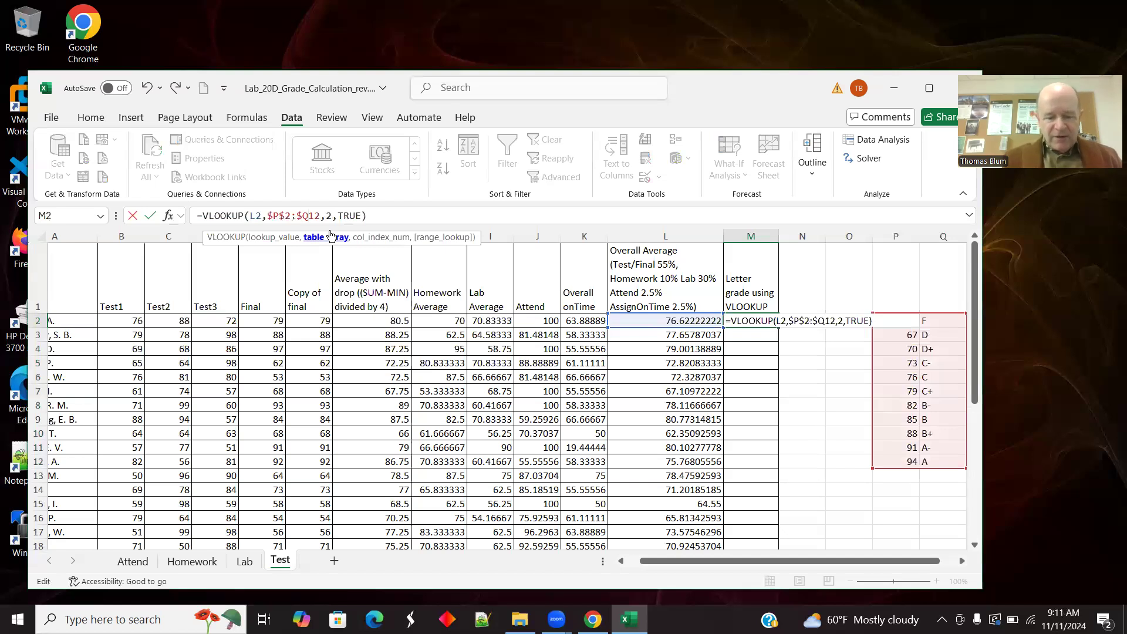
{"action": "type", "text": "$"}
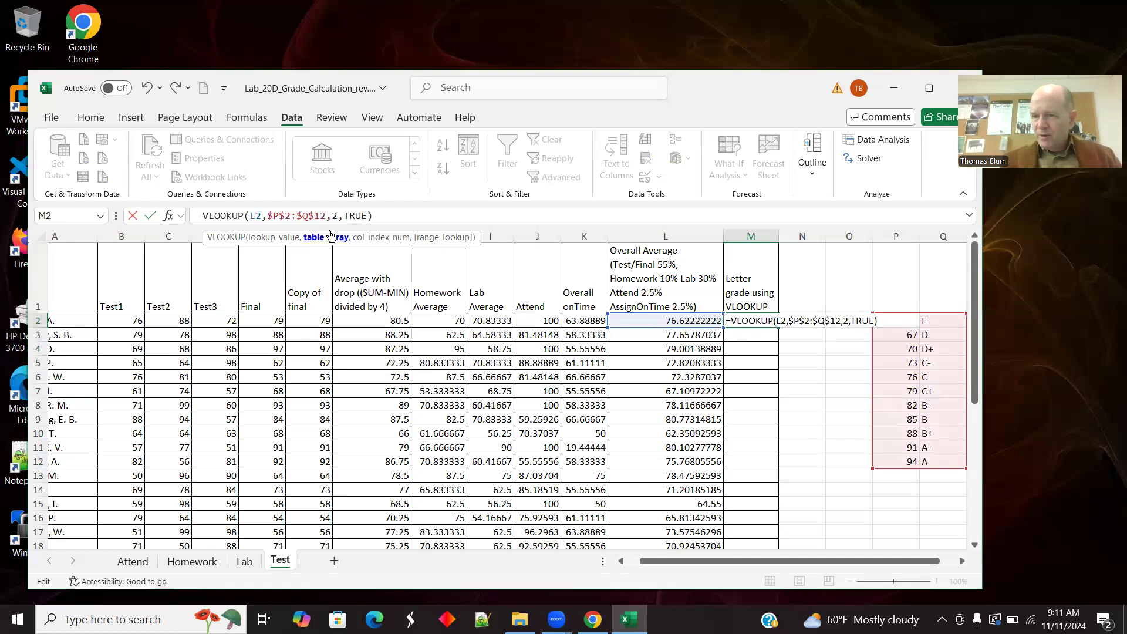
{"action": "key", "text": "Tab"}
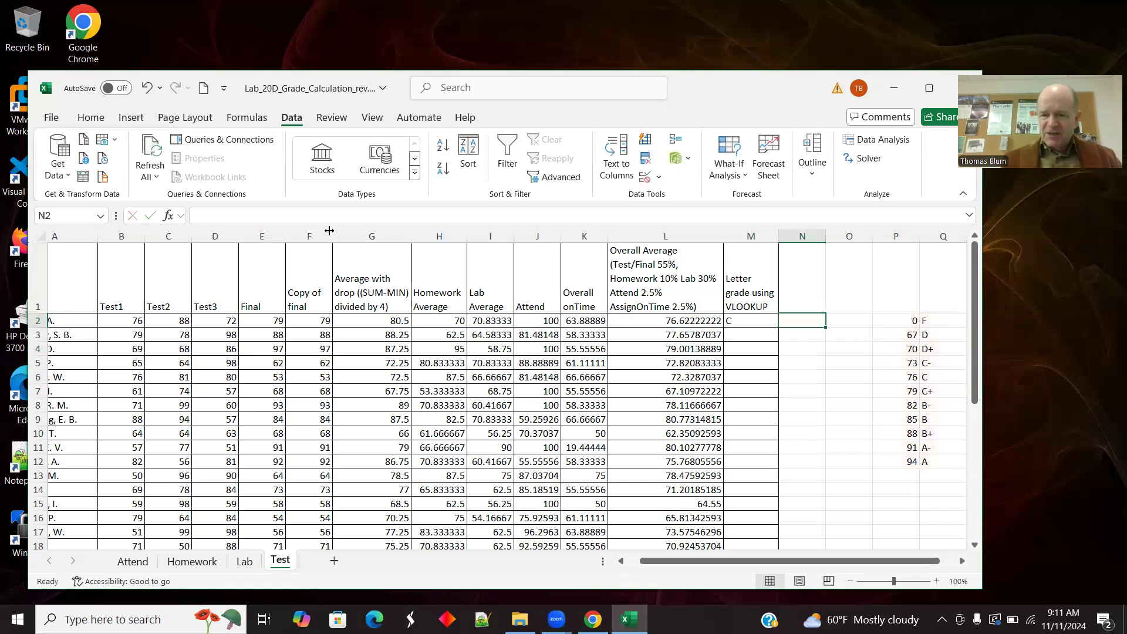
Step: Fill the VLOOKUP formula from M2 down through M22 and check the formula in M22
{"action": "left_click", "coordinate": [730, 325]}
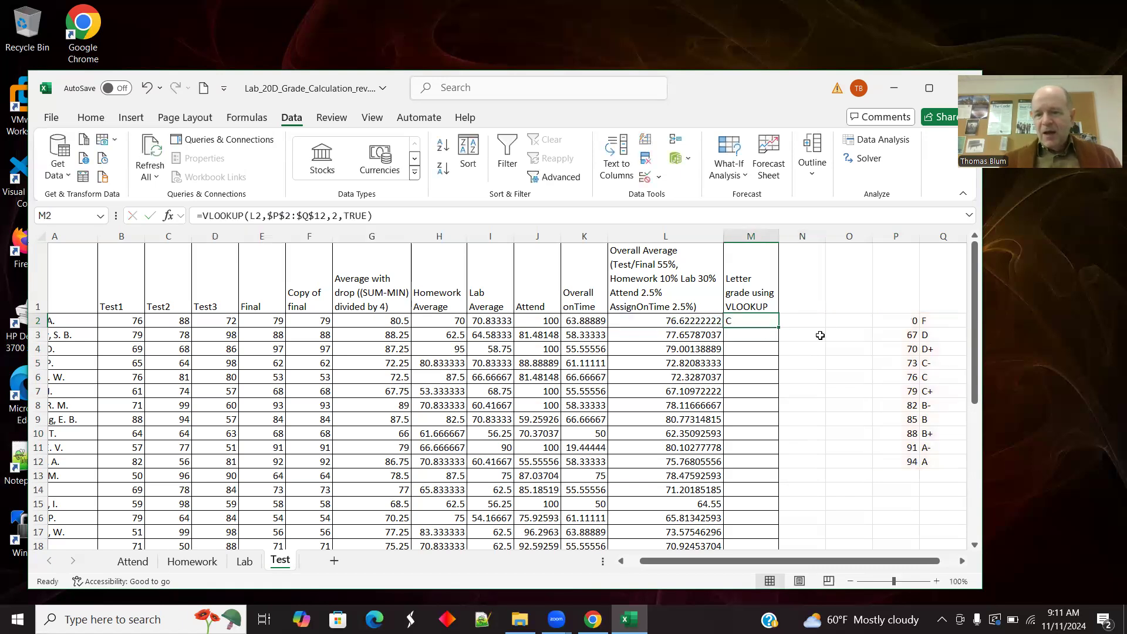
{"action": "left_click_drag", "start_coordinate": [779, 330], "coordinate": [830, 525]}
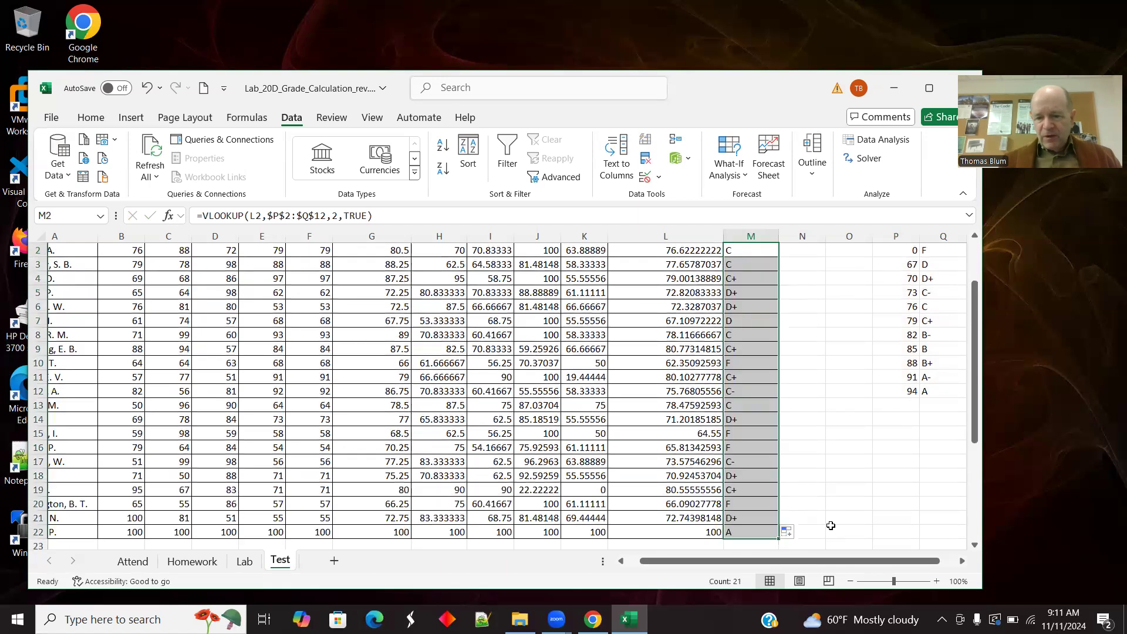
{"action": "left_click", "coordinate": [763, 527]}
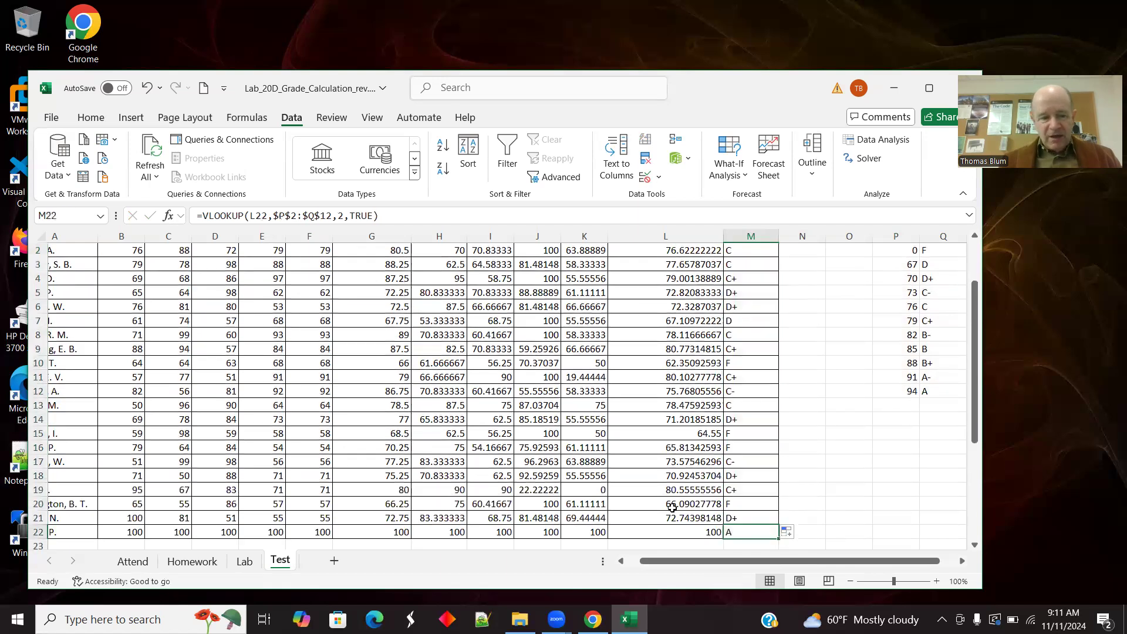
Step: Review the Test sheet's columns from Test1 to the average with drop, along with the Homework and Lab sheets
{"action": "left_click_drag", "start_coordinate": [819, 560], "coordinate": [806, 560]}
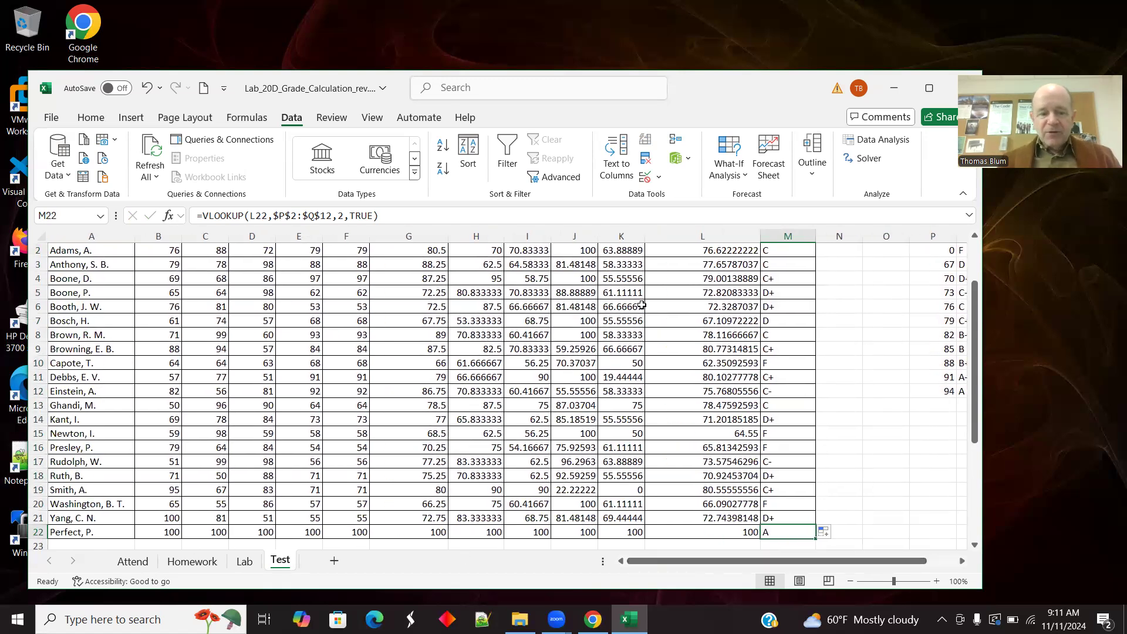
{"action": "left_click_drag", "start_coordinate": [973, 390], "coordinate": [973, 352]}
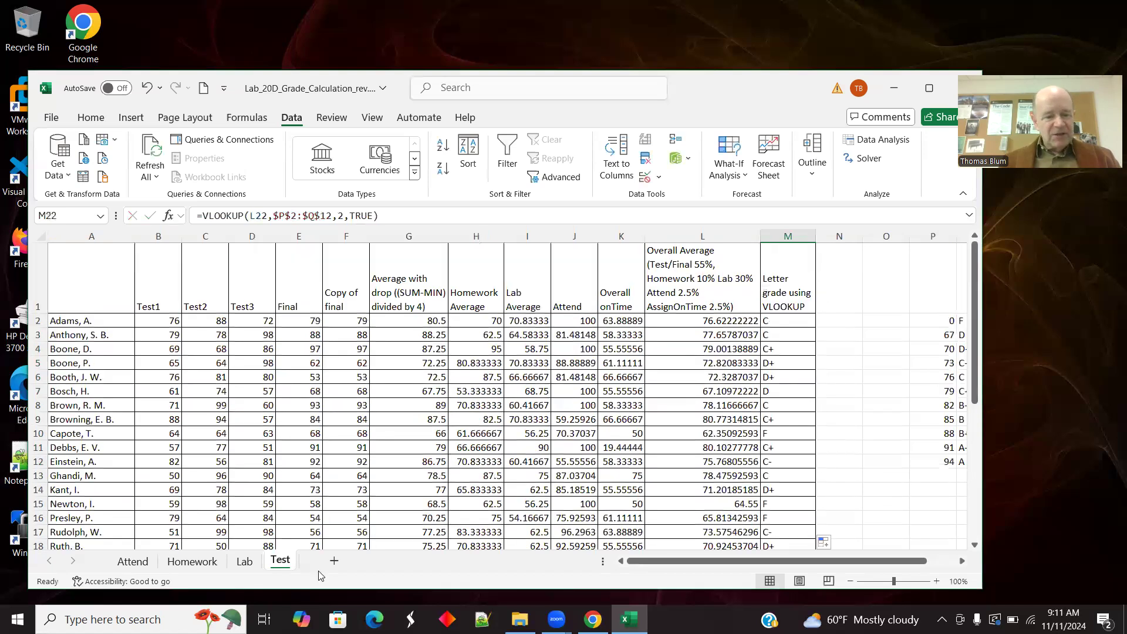
{"action": "left_click", "coordinate": [157, 287]}
{"action": "left_click", "coordinate": [211, 292]}
{"action": "left_click", "coordinate": [264, 296]}
{"action": "left_click", "coordinate": [295, 296]}
{"action": "left_click", "coordinate": [342, 293]}
{"action": "left_click", "coordinate": [416, 296]}
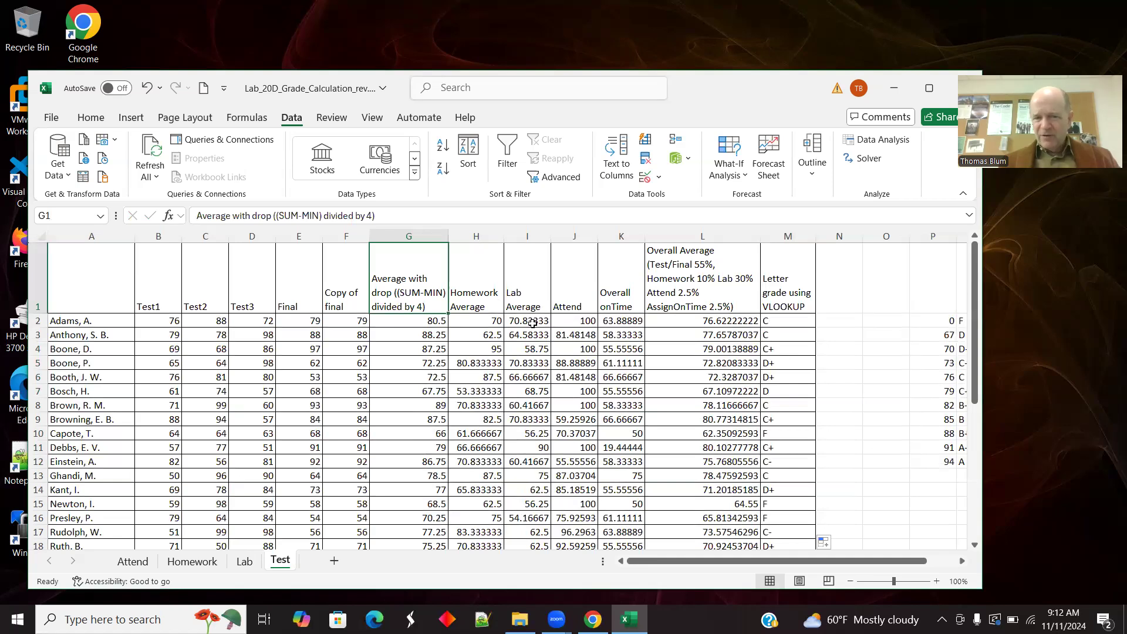
{"action": "left_click", "coordinate": [191, 562]}
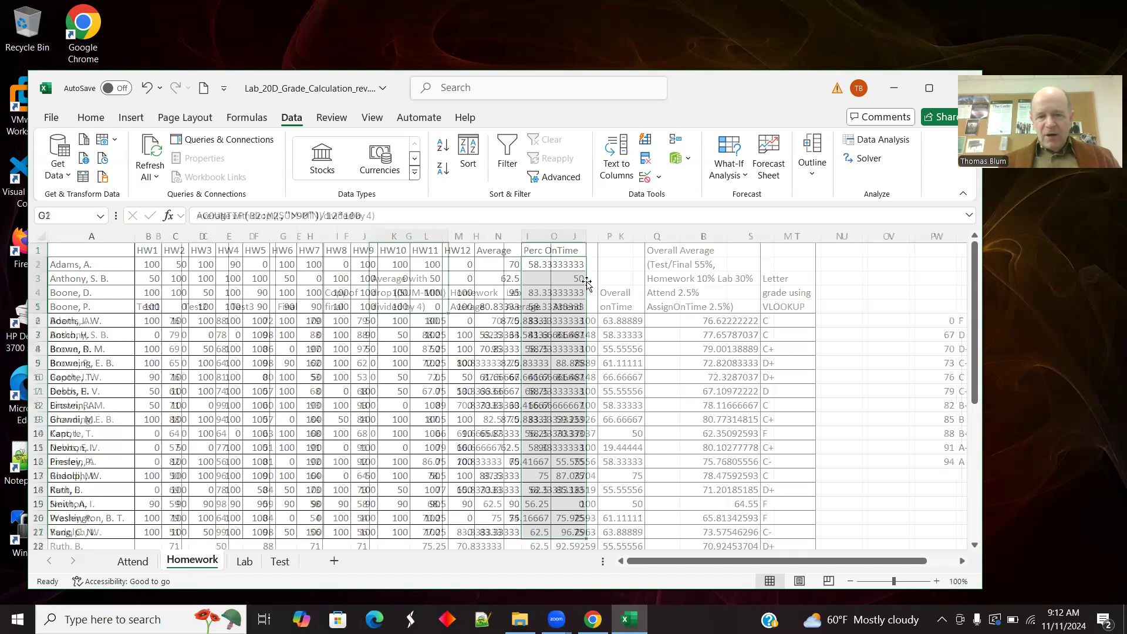
{"action": "left_click", "coordinate": [243, 562]}
{"action": "left_click", "coordinate": [281, 561]}
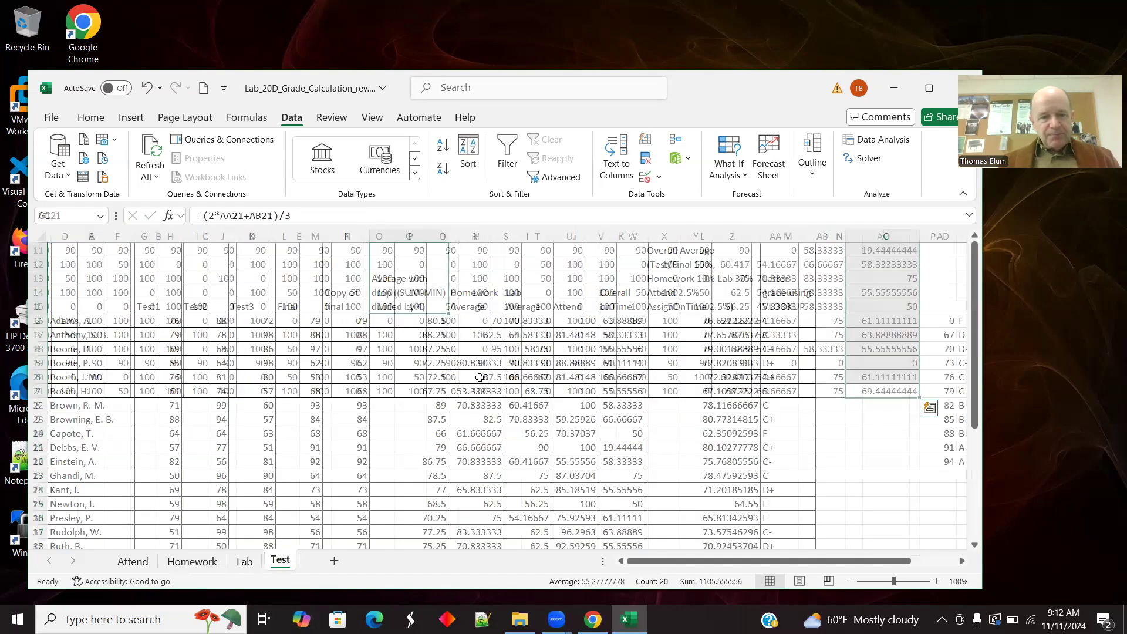
Step: Examine how the Attend sheet's on-time counts, half-counted late marks and attendance percentages feed the Test sheet's Attend column
{"action": "left_click", "coordinate": [579, 297]}
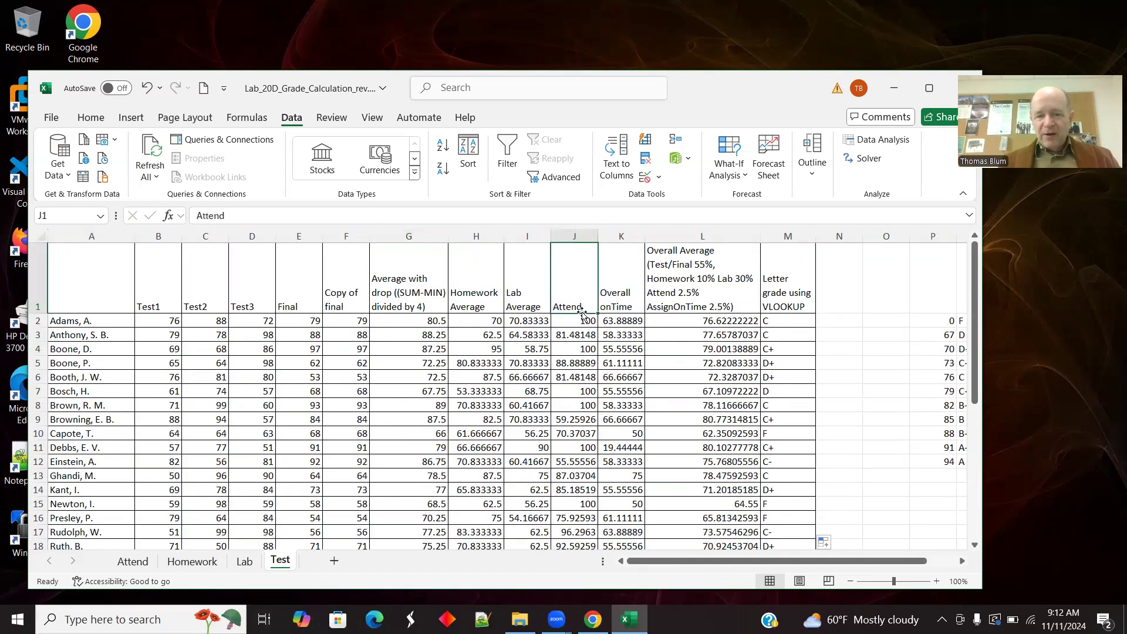
{"action": "left_click", "coordinate": [133, 561]}
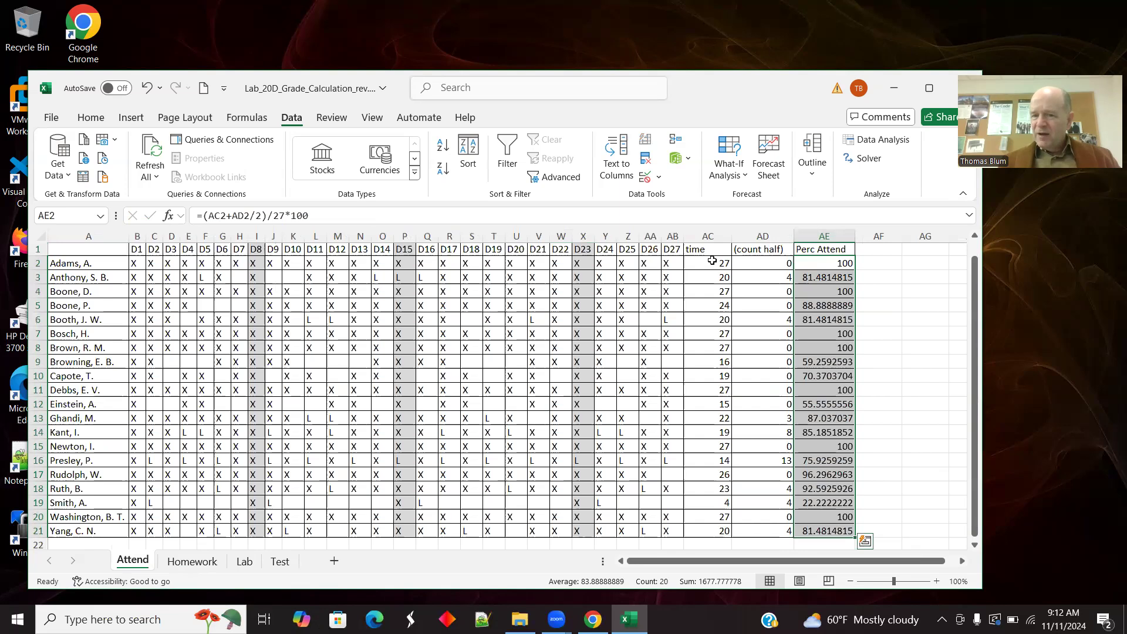
{"action": "left_click", "coordinate": [762, 260]}
{"action": "left_click", "coordinate": [696, 259]}
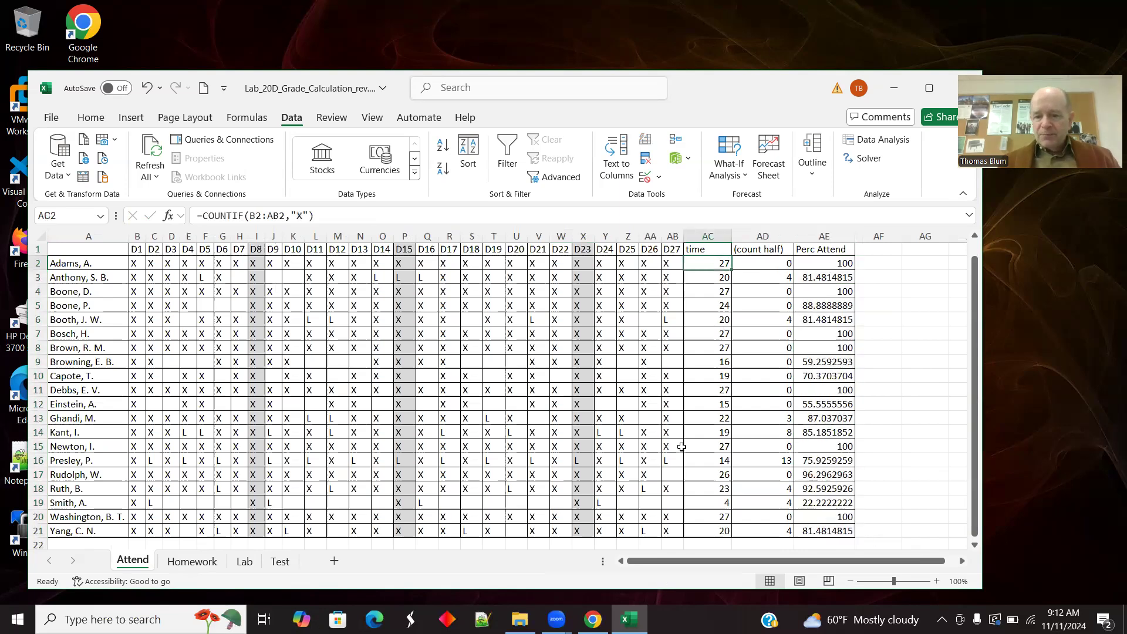
{"action": "left_click", "coordinate": [722, 469]}
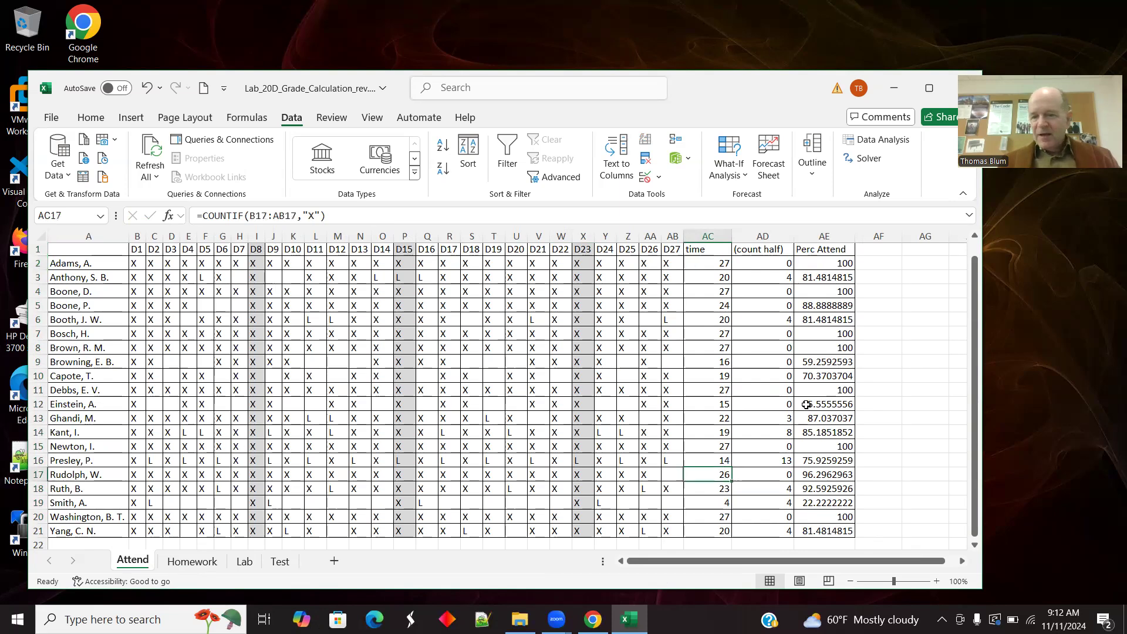
{"action": "left_click", "coordinate": [488, 417]}
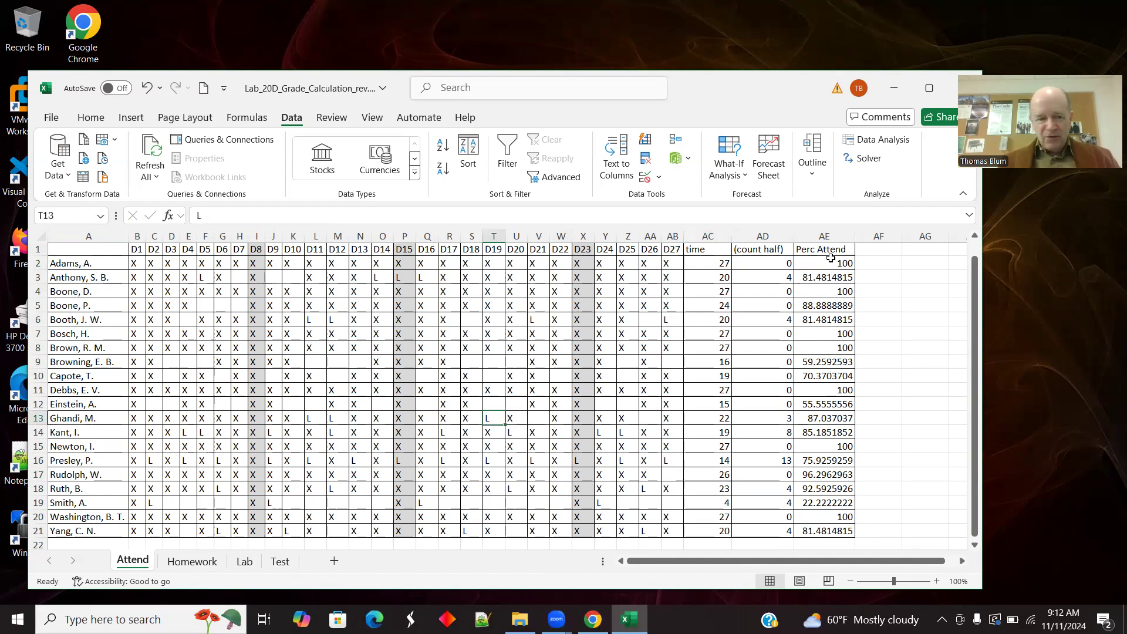
{"action": "left_click", "coordinate": [280, 562]}
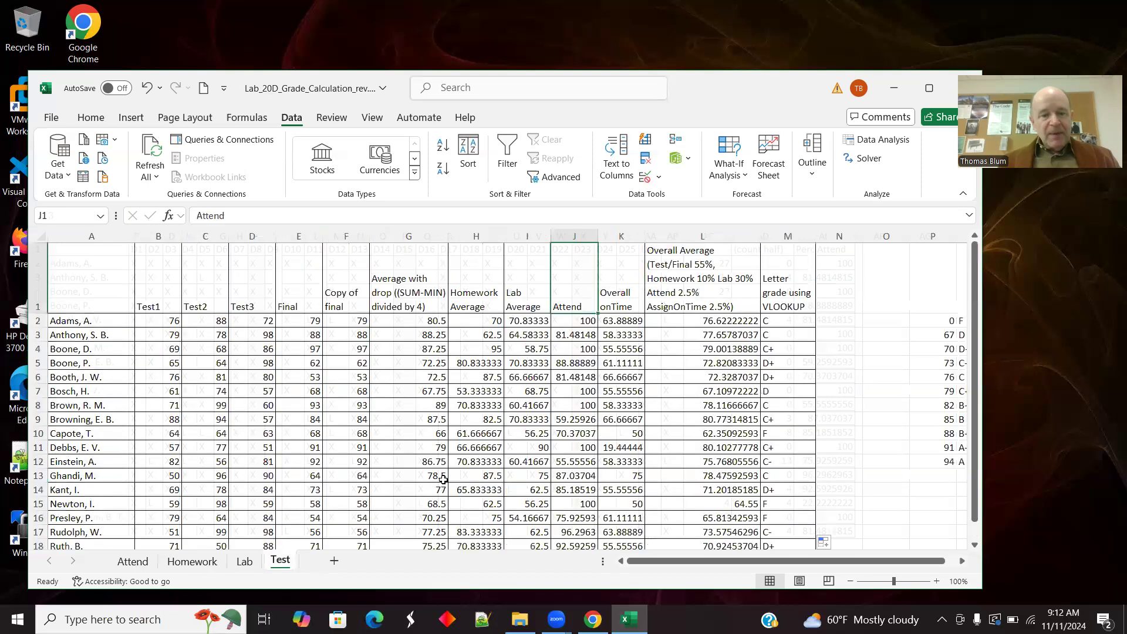
Step: Review the Attend and Overall onTime values, the weighted average formula in L2, and the grade rows down to the test student
{"action": "left_click", "coordinate": [623, 295]}
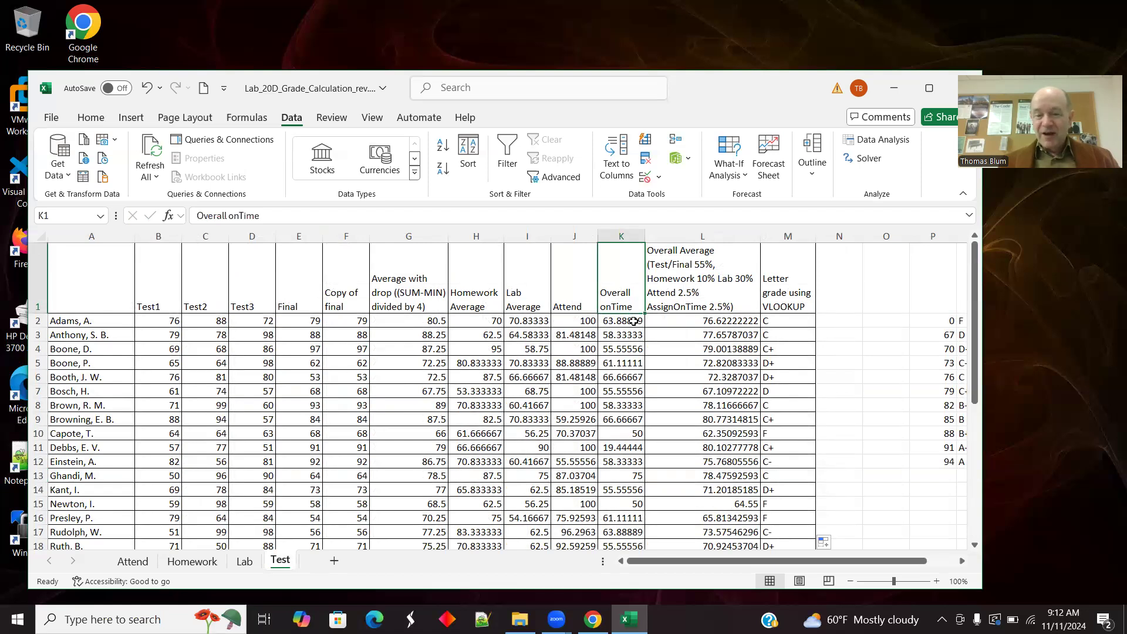
{"action": "left_click", "coordinate": [631, 321]}
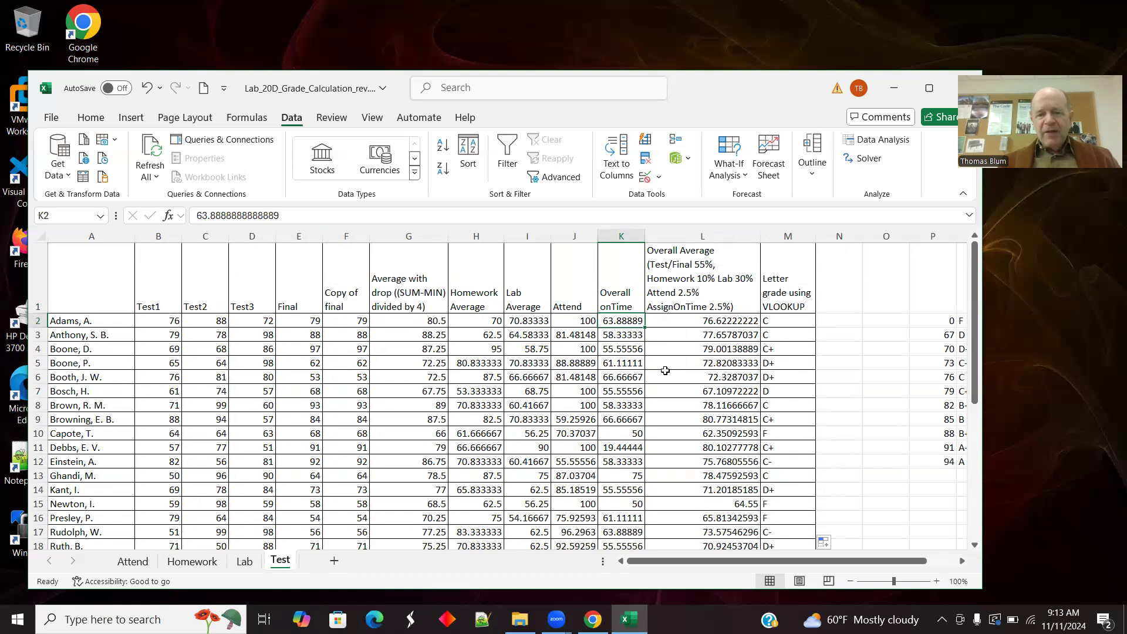
{"action": "left_click", "coordinate": [570, 300]}
{"action": "left_click", "coordinate": [567, 319]}
{"action": "left_click", "coordinate": [630, 320]}
{"action": "left_click", "coordinate": [690, 322]}
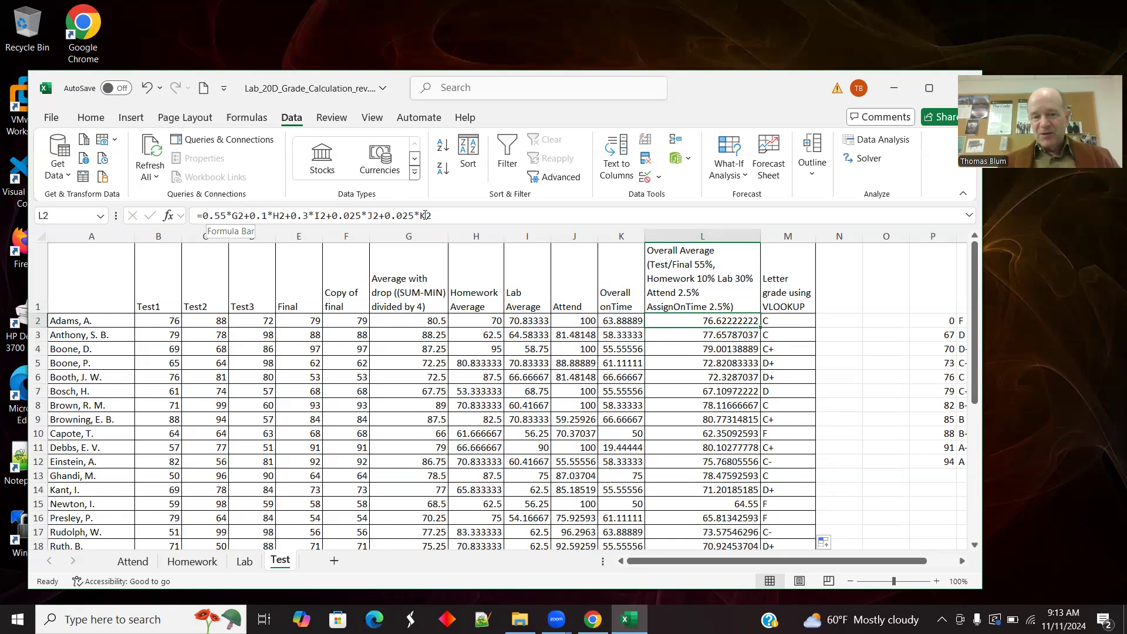
{"action": "left_click_drag", "start_coordinate": [982, 355], "coordinate": [987, 436]}
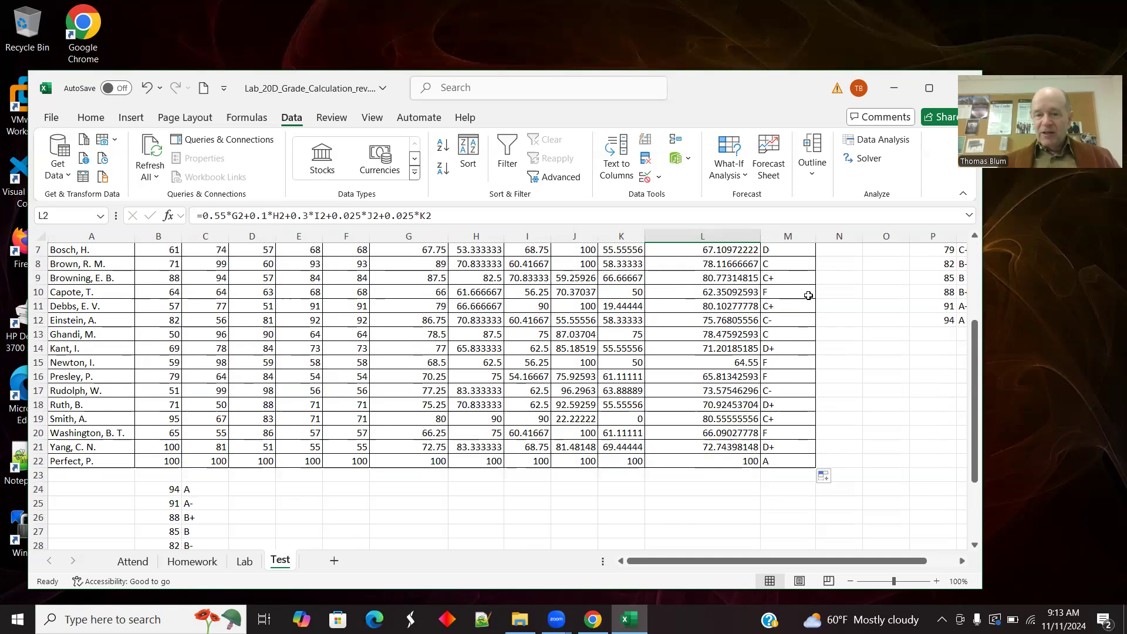
{"action": "scroll", "coordinate": [972, 361], "scroll_direction": "up", "scroll_amount": 2}
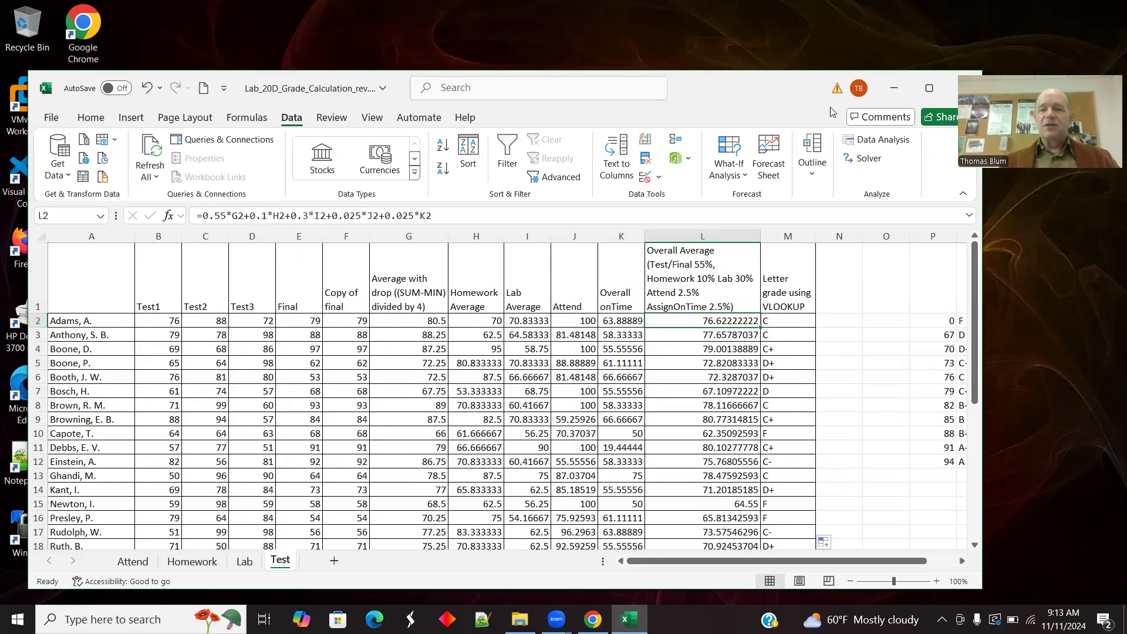